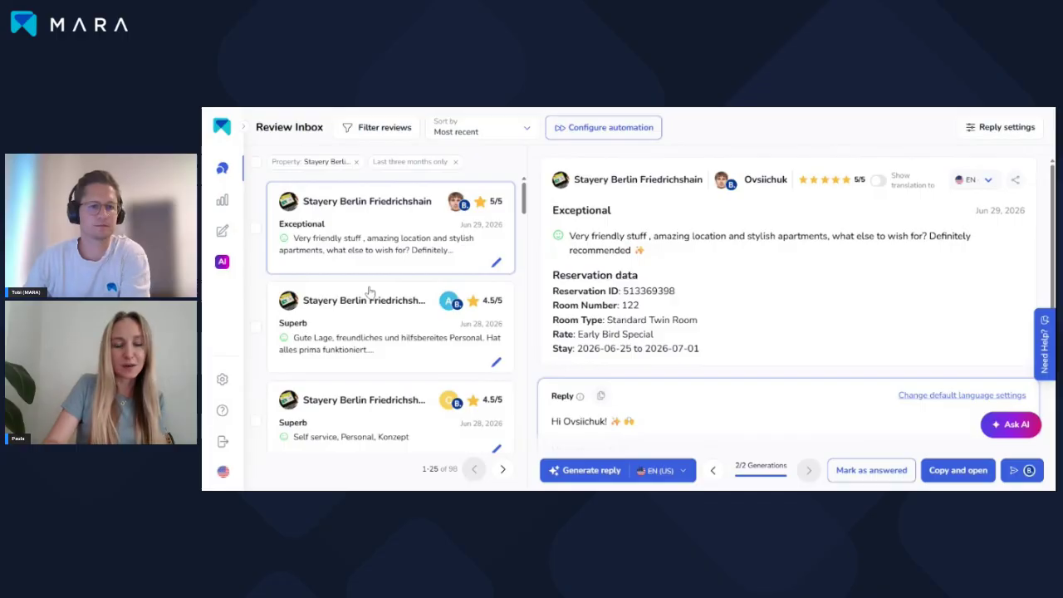
Look through the guest reviews for Stayery Berlin Friedrichshain in the Review Inbox.
{"action": "scroll", "coordinate": [370, 290], "scroll_direction": "down", "scroll_amount": 1}
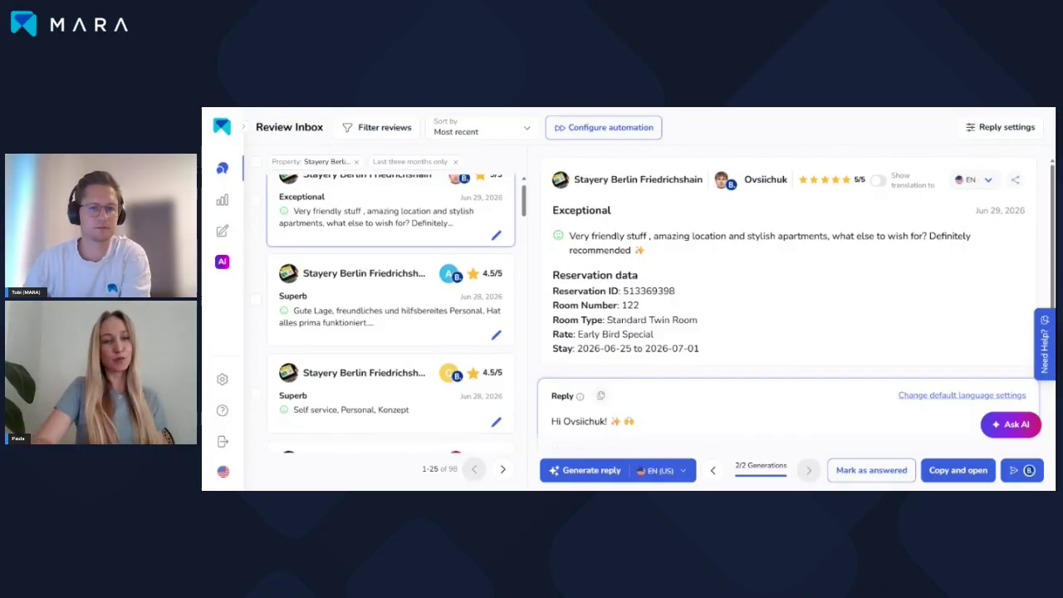
{"action": "mouse_move", "coordinate": [224, 165]}
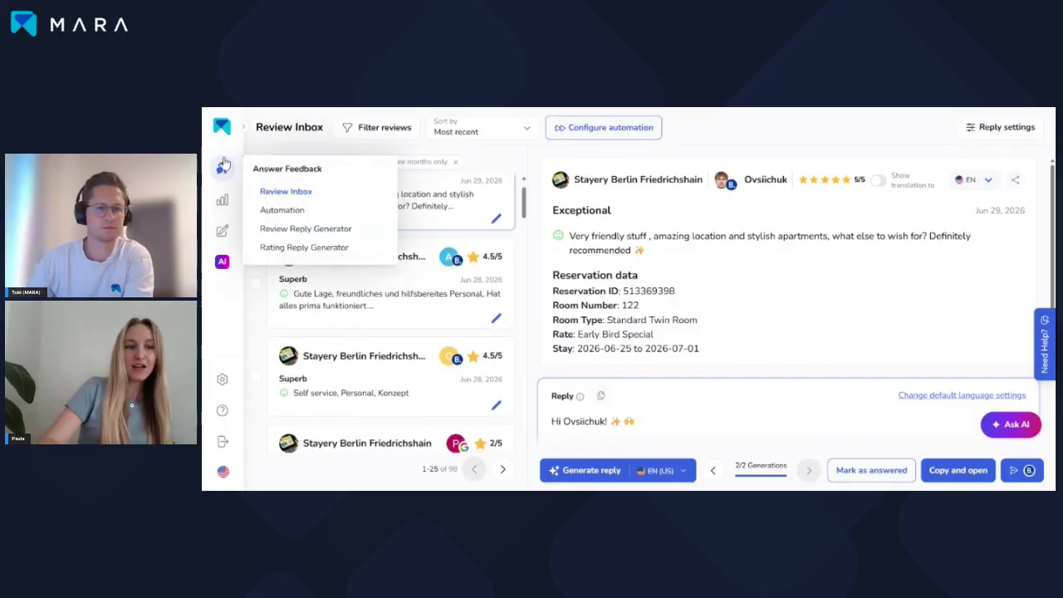
{"action": "left_click", "coordinate": [284, 190]}
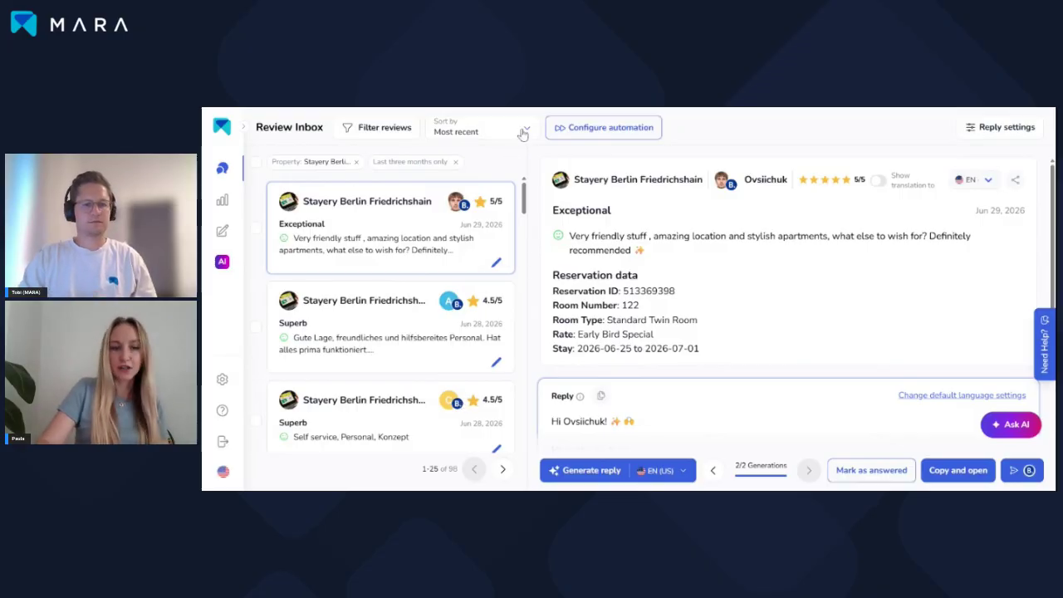
Open the listing setup of the Crowne Plaza Amsterdam property from the account settings.
{"action": "left_click", "coordinate": [232, 379]}
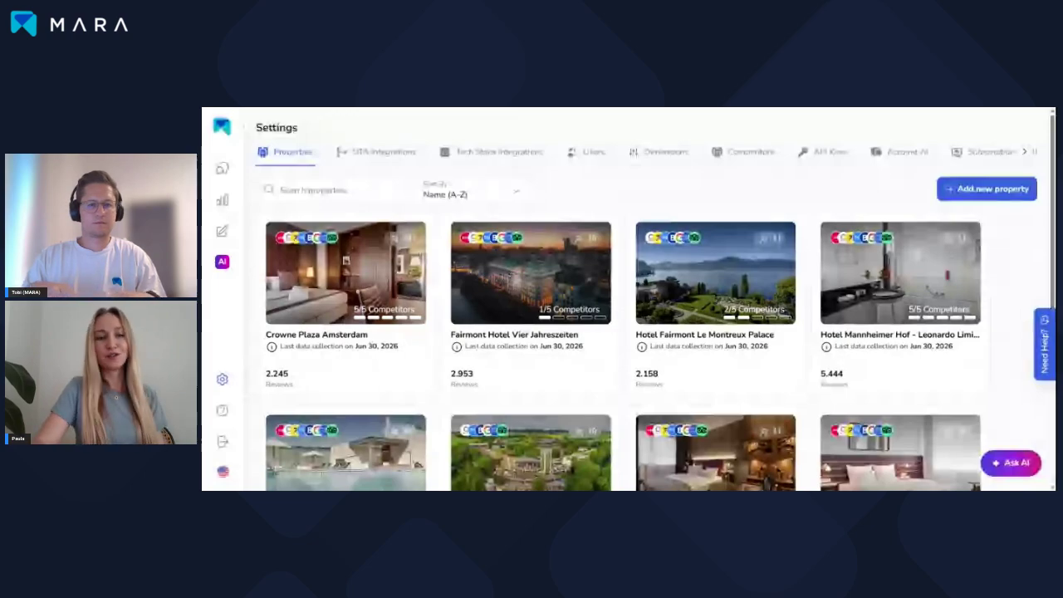
{"action": "left_click", "coordinate": [315, 268]}
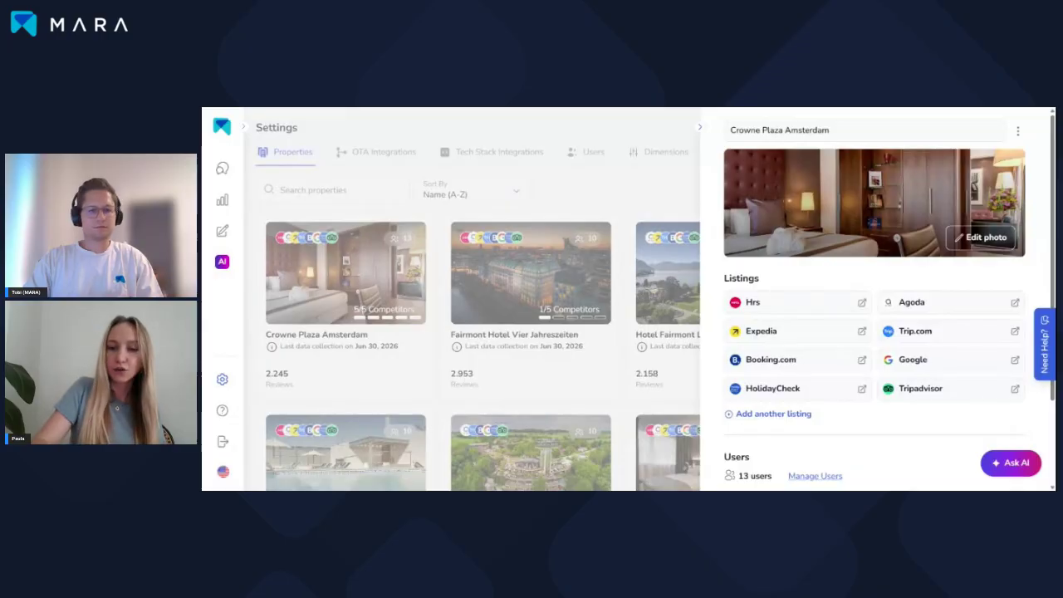
{"action": "left_click", "coordinate": [755, 419]}
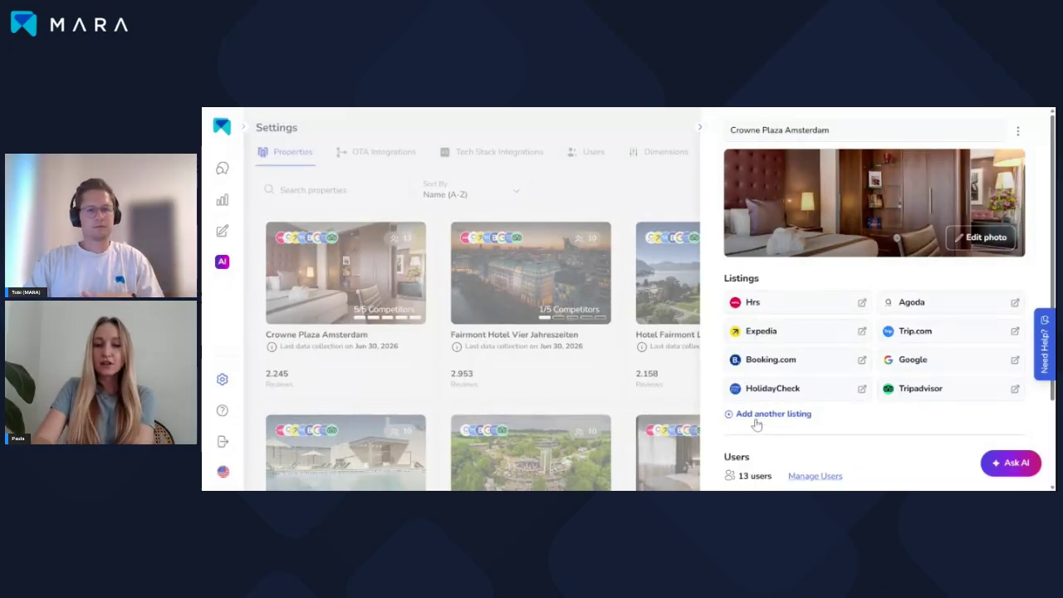
Check which platforms can be added as another listing for Crowne Plaza Amsterdam, then confirm its listings without adding one.
{"action": "scroll", "coordinate": [826, 318], "scroll_direction": "down", "scroll_amount": 2}
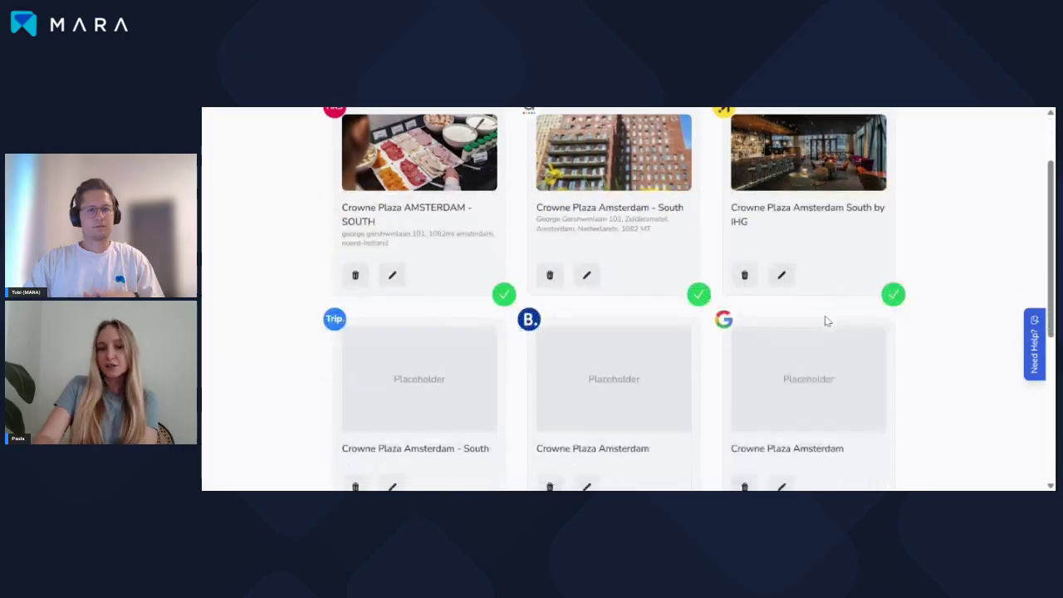
{"action": "scroll", "coordinate": [825, 318], "scroll_direction": "down", "scroll_amount": 3}
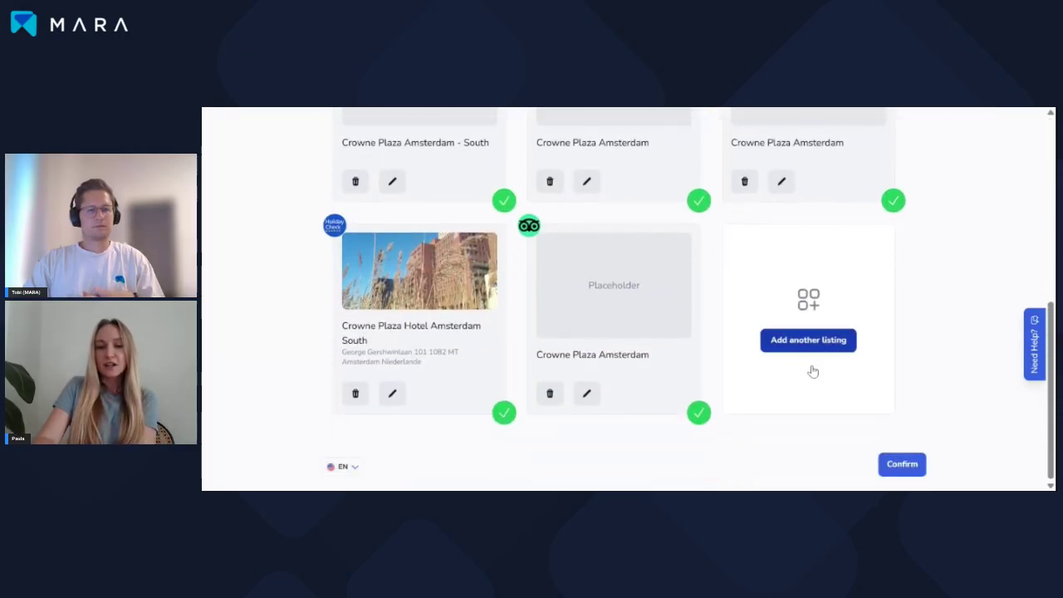
{"action": "left_click", "coordinate": [805, 339]}
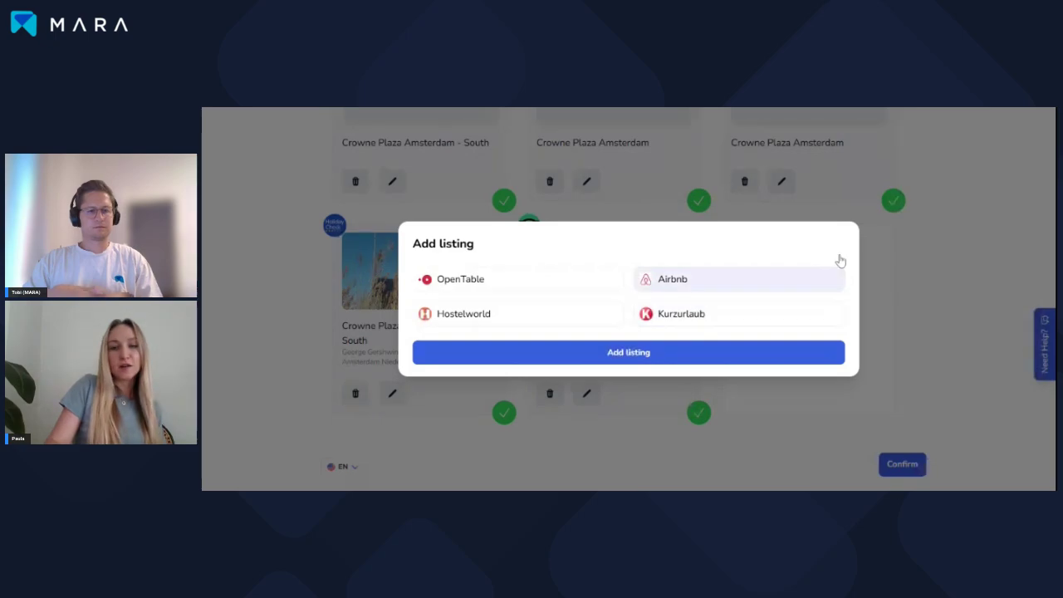
{"action": "left_click", "coordinate": [907, 286]}
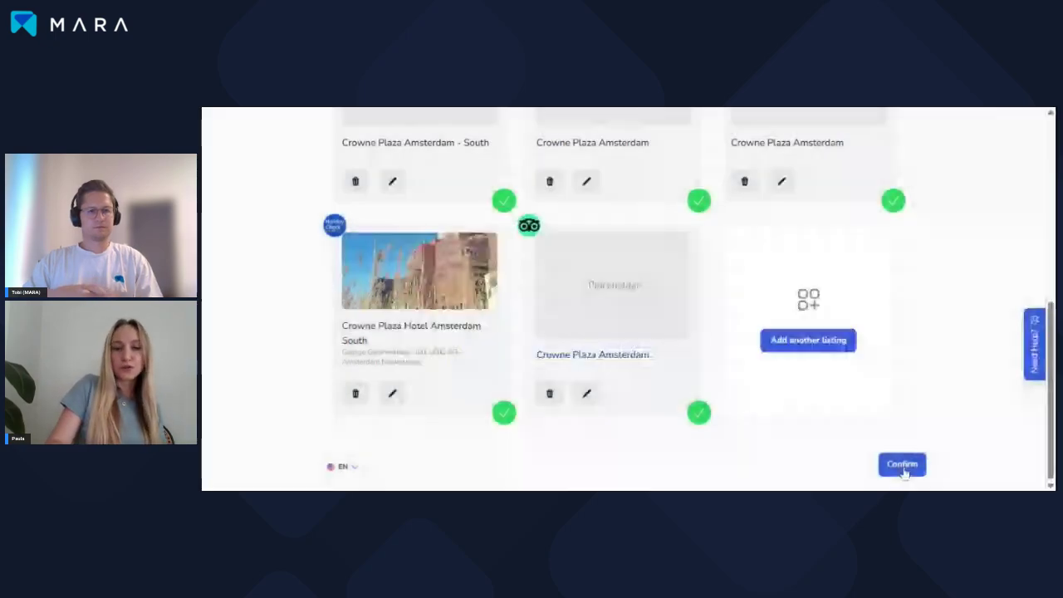
{"action": "left_click", "coordinate": [903, 465]}
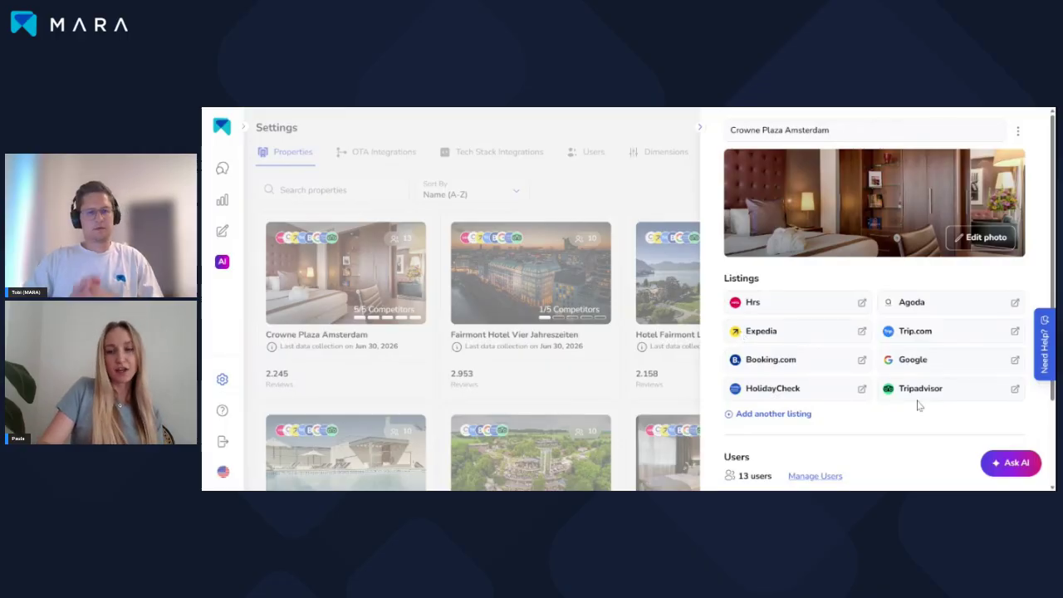
Close the property details, view the OTA direct reply integrations per property and return to the properties overview.
{"action": "left_click", "coordinate": [465, 208]}
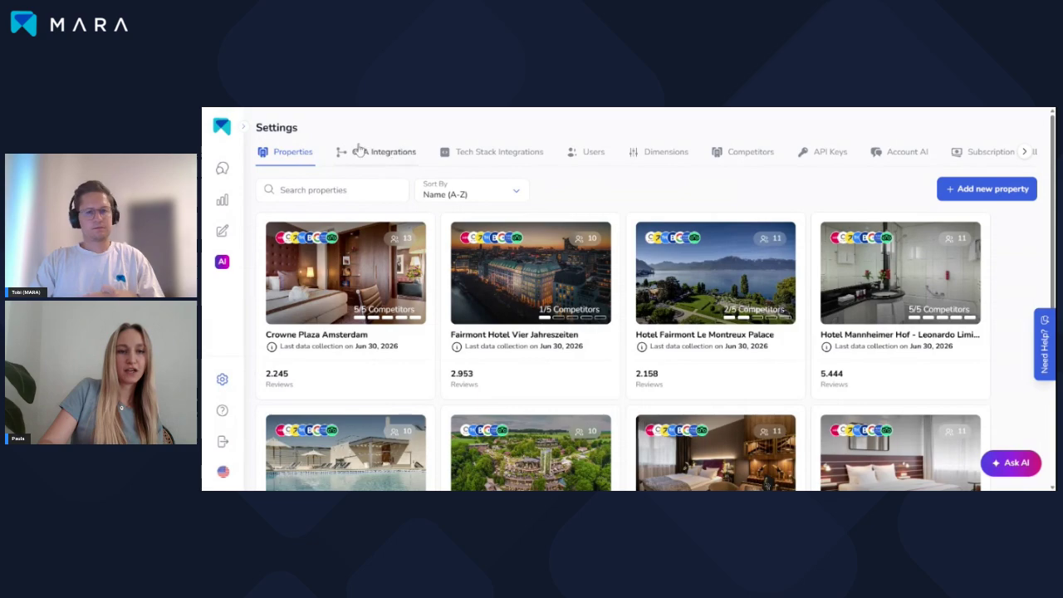
{"action": "left_click", "coordinate": [360, 150]}
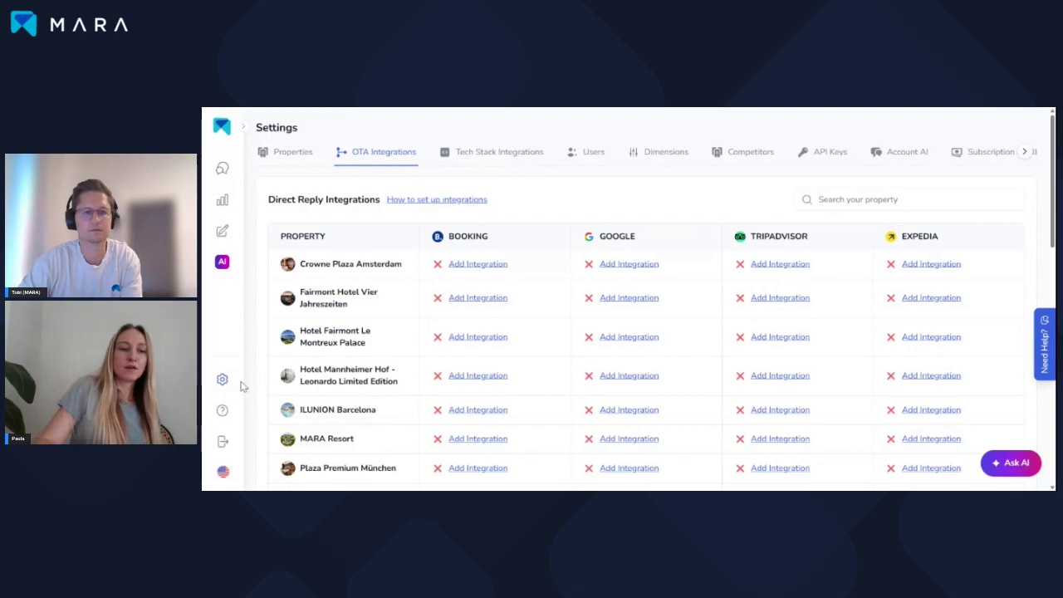
{"action": "left_click", "coordinate": [294, 156]}
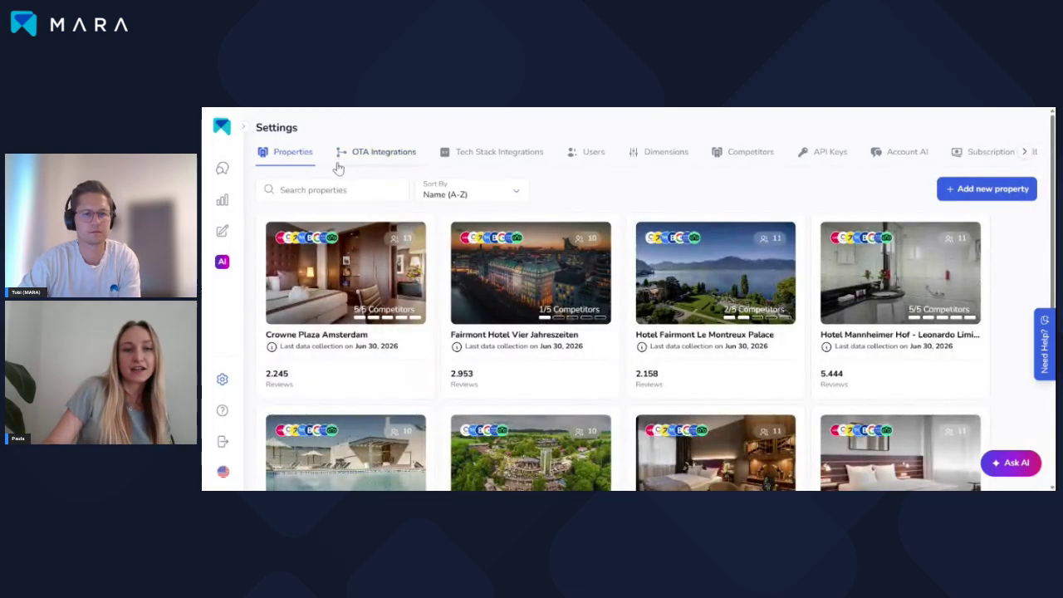
Return to the Review Inbox and view the second and first Stayery Berlin Friedrichshain reviews with their reply drafts.
{"action": "left_click", "coordinate": [219, 168]}
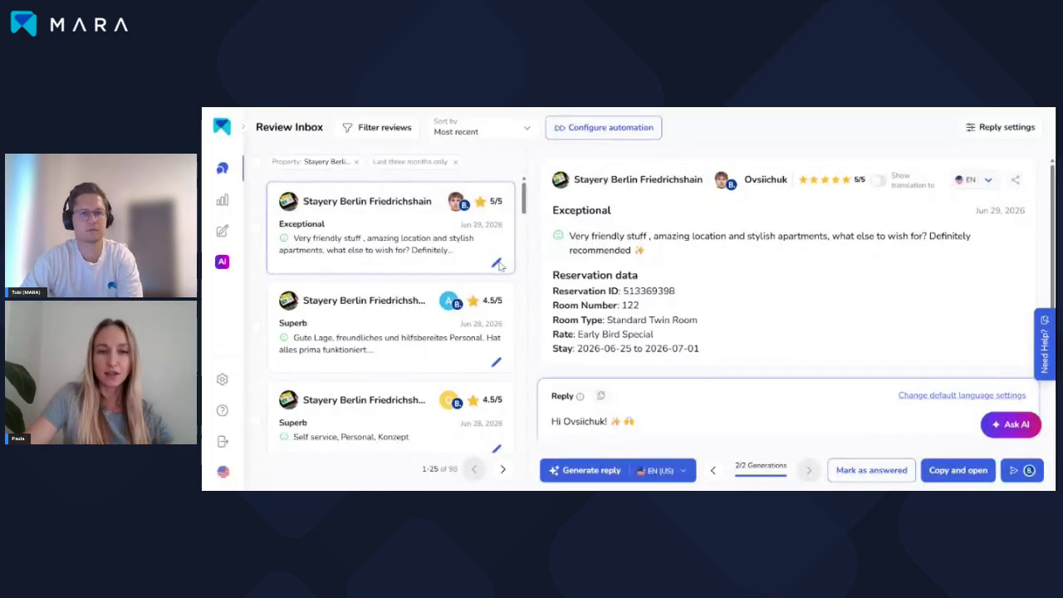
{"action": "left_click", "coordinate": [455, 352]}
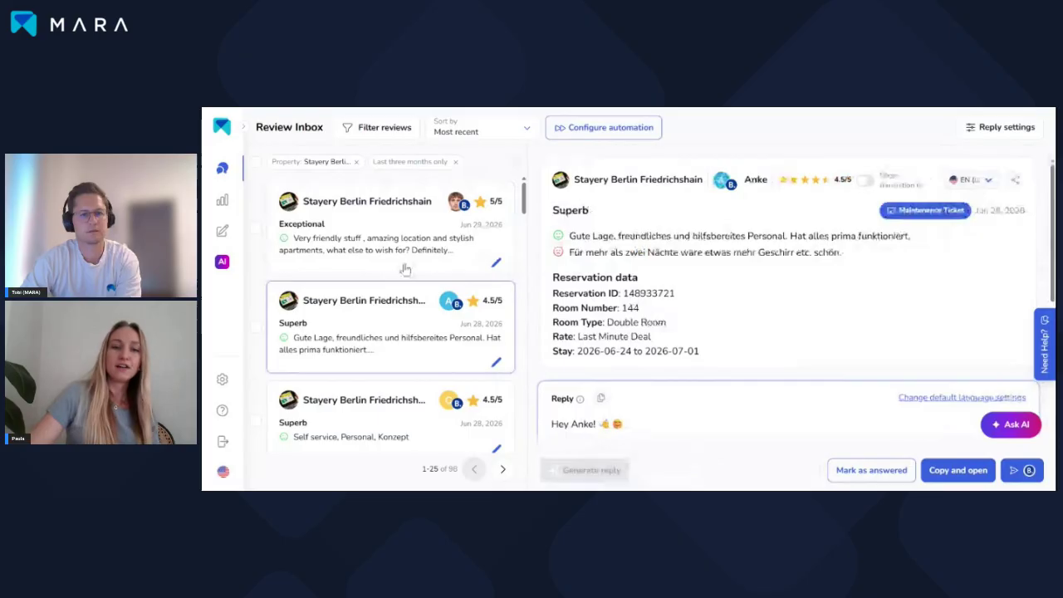
{"action": "left_click", "coordinate": [480, 262]}
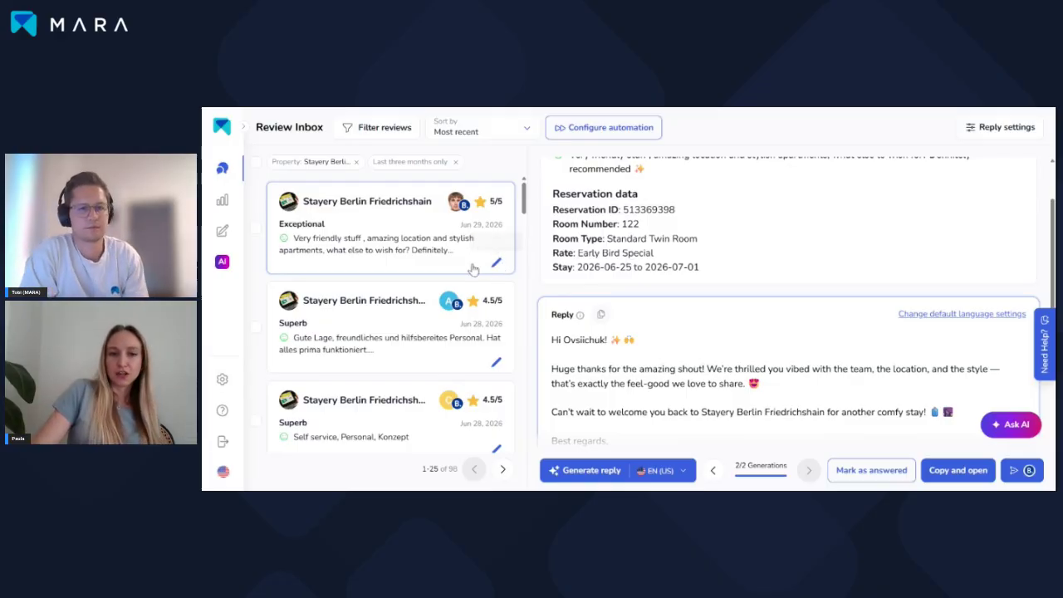
{"action": "scroll", "coordinate": [575, 278], "scroll_direction": "up", "scroll_amount": 2}
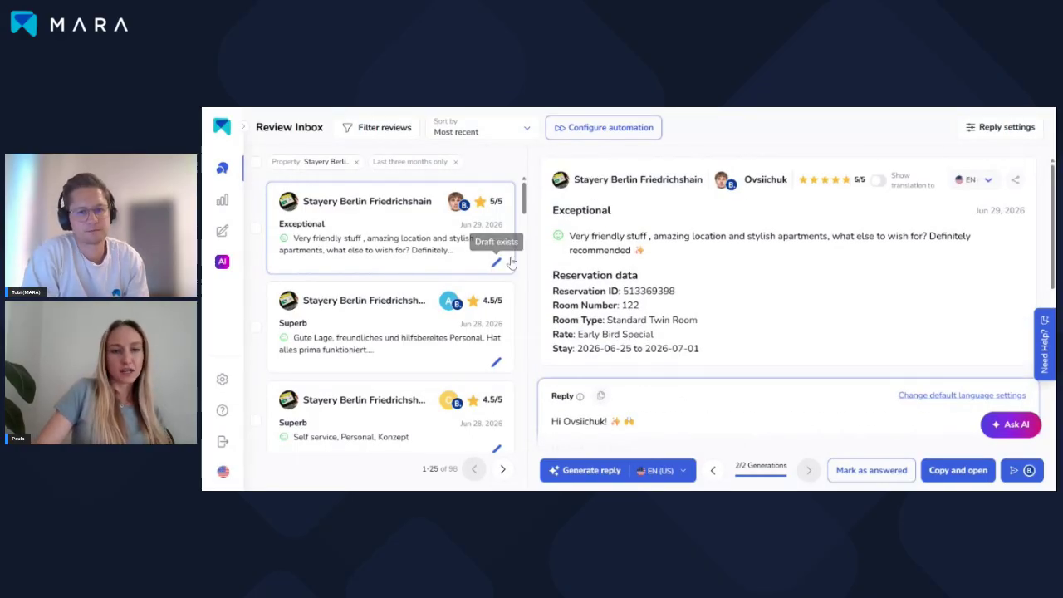
Open the review reply automation settings and bring up the form for a new automation rule.
{"action": "mouse_move", "coordinate": [222, 167]}
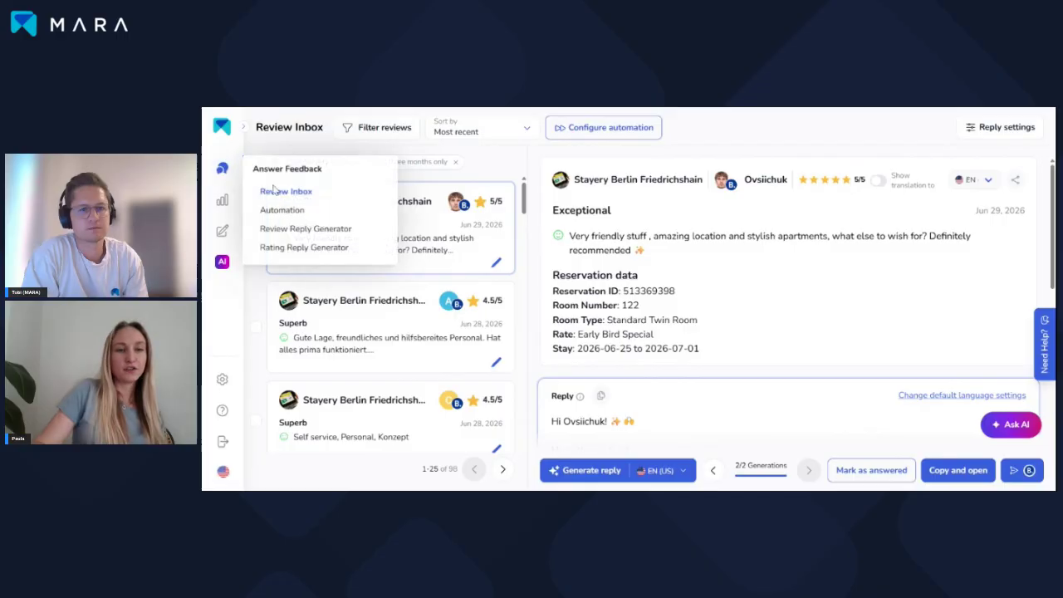
{"action": "left_click", "coordinate": [309, 209]}
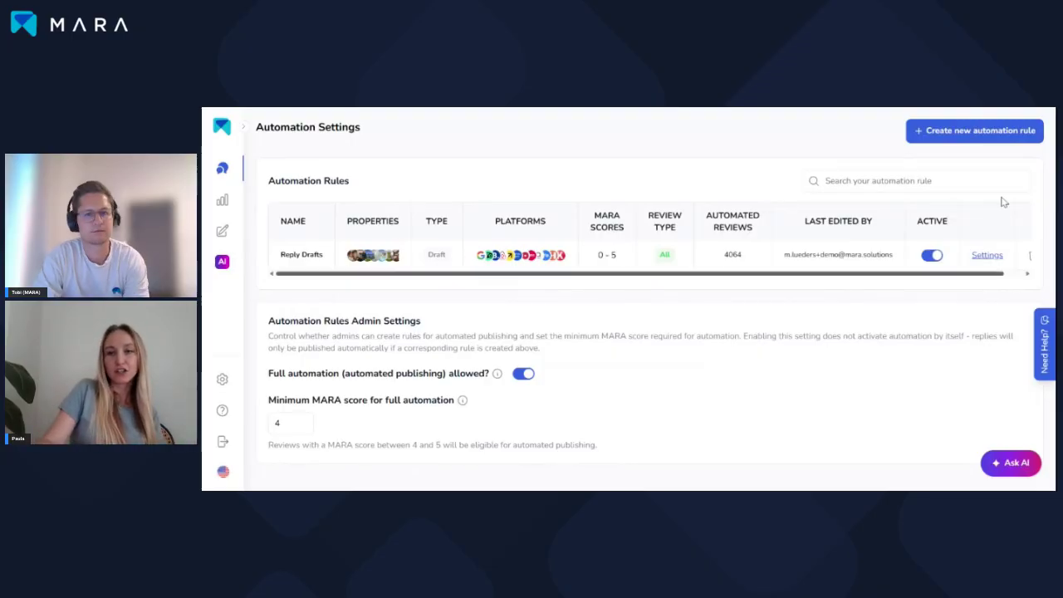
{"action": "left_click", "coordinate": [960, 135]}
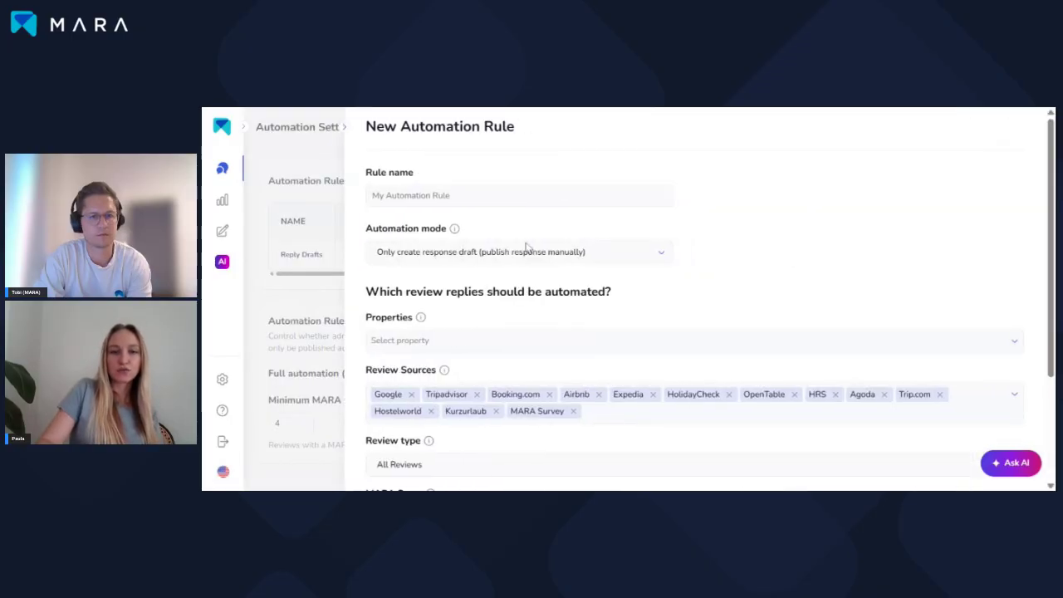
Examine the automation mode, review source, review type and MARA Score options, then leave the new rule without saving.
{"action": "left_click", "coordinate": [394, 261]}
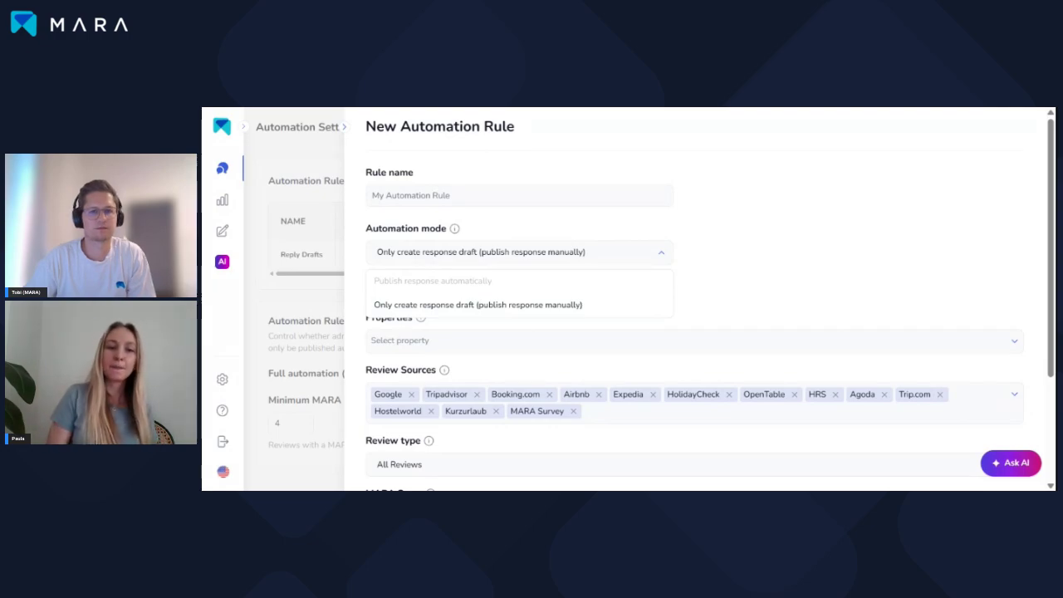
{"action": "left_click", "coordinate": [857, 287]}
{"action": "scroll", "coordinate": [666, 301], "scroll_direction": "down", "scroll_amount": 3}
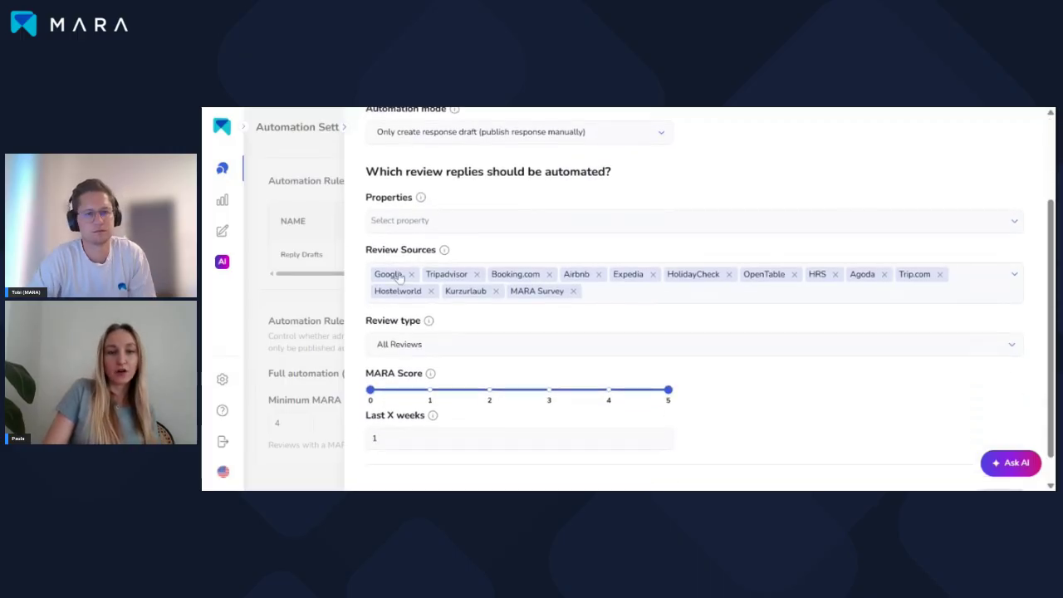
{"action": "left_click", "coordinate": [420, 346]}
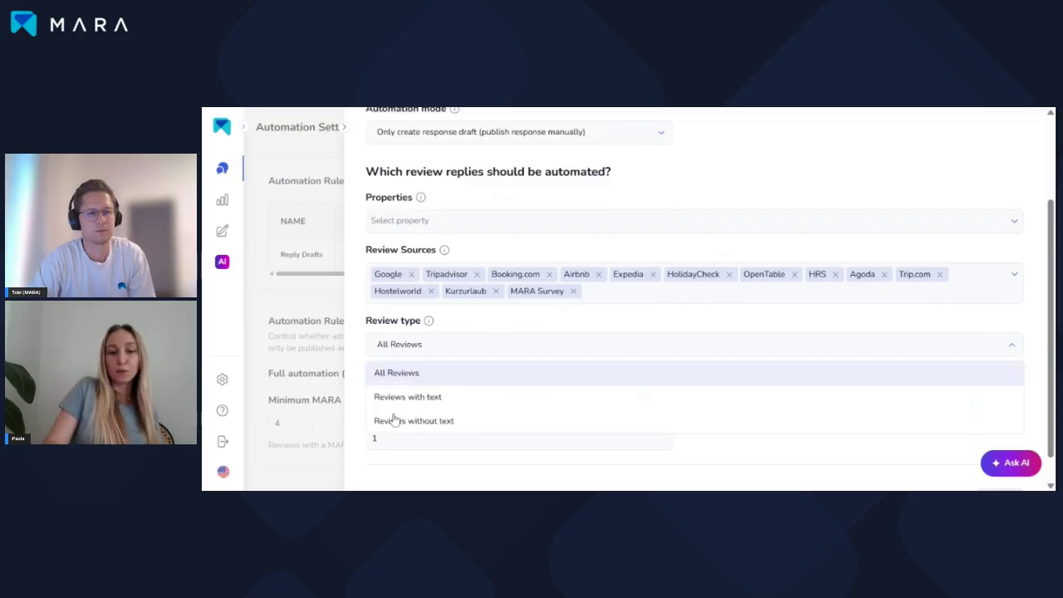
{"action": "left_click", "coordinate": [446, 316]}
{"action": "mouse_move", "coordinate": [370, 389]}
{"action": "left_mouse_down"}
{"action": "mouse_move", "coordinate": [556, 420]}
{"action": "mouse_move", "coordinate": [615, 401]}
{"action": "mouse_move", "coordinate": [368, 394]}
{"action": "left_mouse_up"}
{"action": "key", "text": "Escape"}
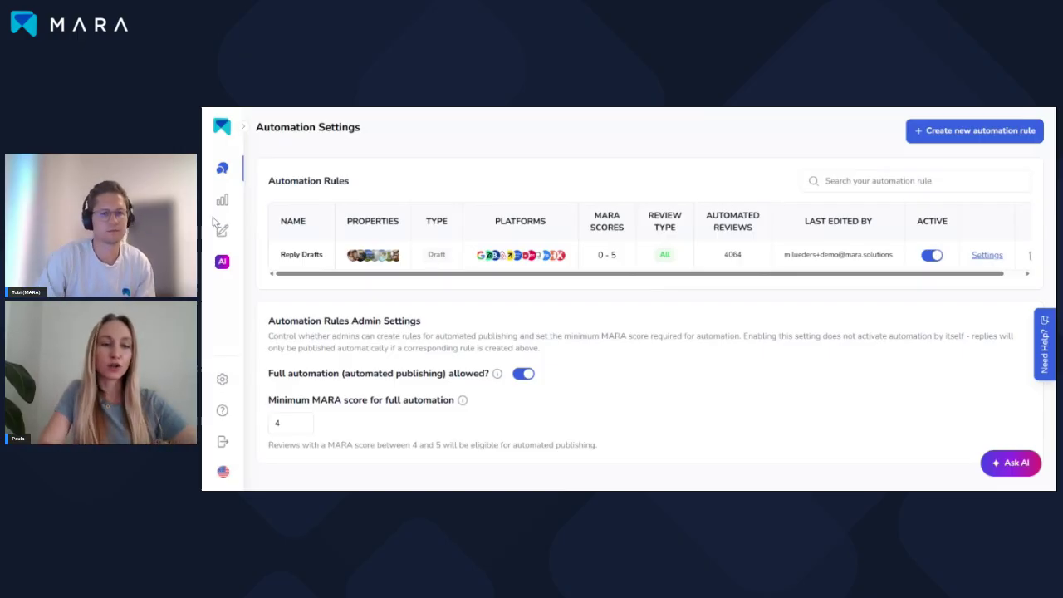
Go back to the Review Inbox and read the drafted reply to the first Stayery Berlin Friedrichshain review.
{"action": "mouse_move", "coordinate": [224, 170]}
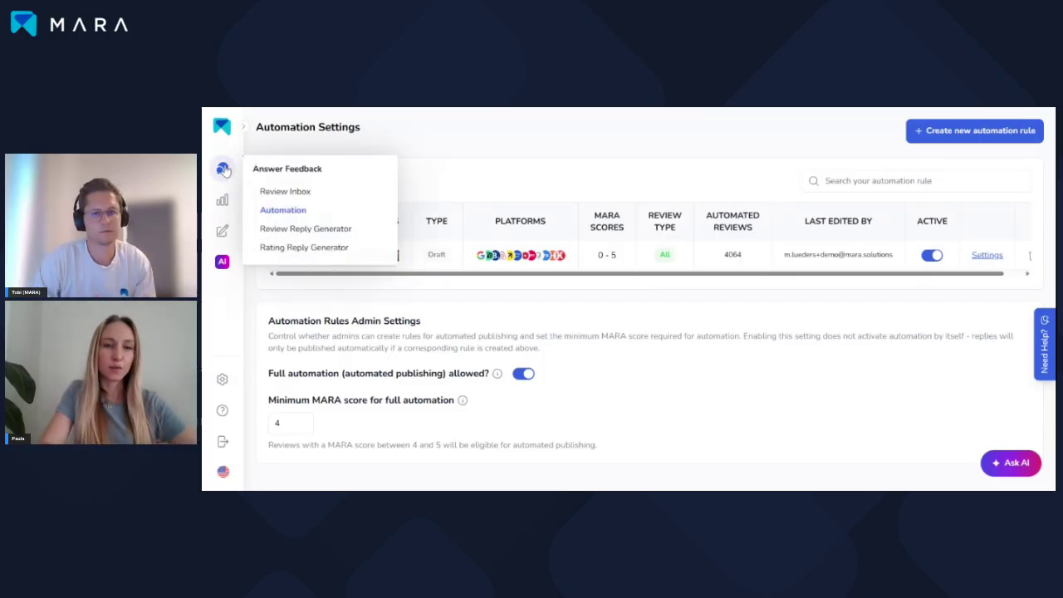
{"action": "left_click", "coordinate": [281, 194]}
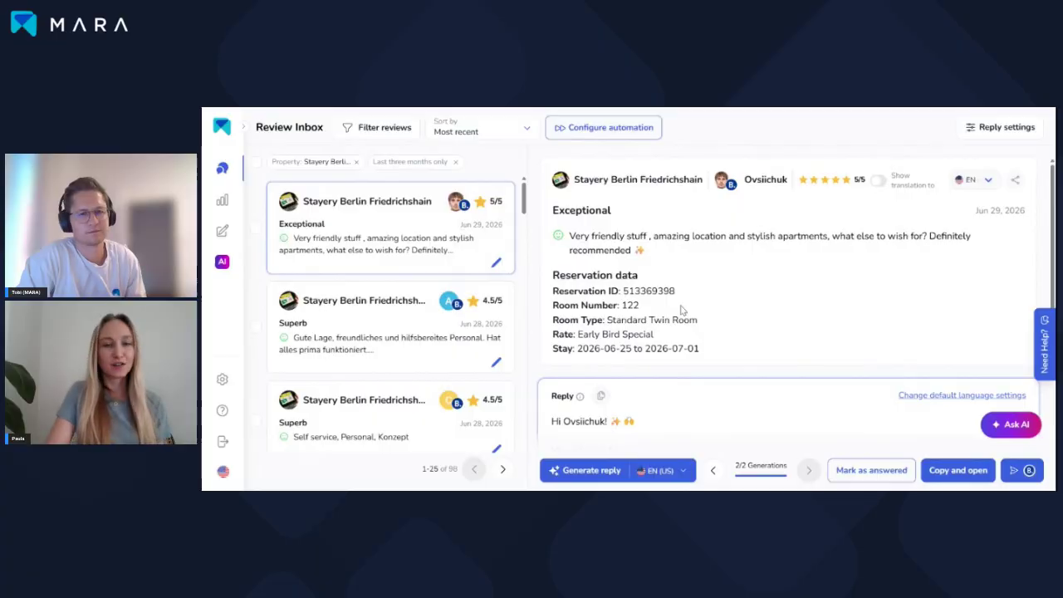
{"action": "scroll", "coordinate": [789, 299], "scroll_direction": "down", "scroll_amount": 1}
{"action": "scroll", "coordinate": [789, 299], "scroll_direction": "down", "scroll_amount": 1}
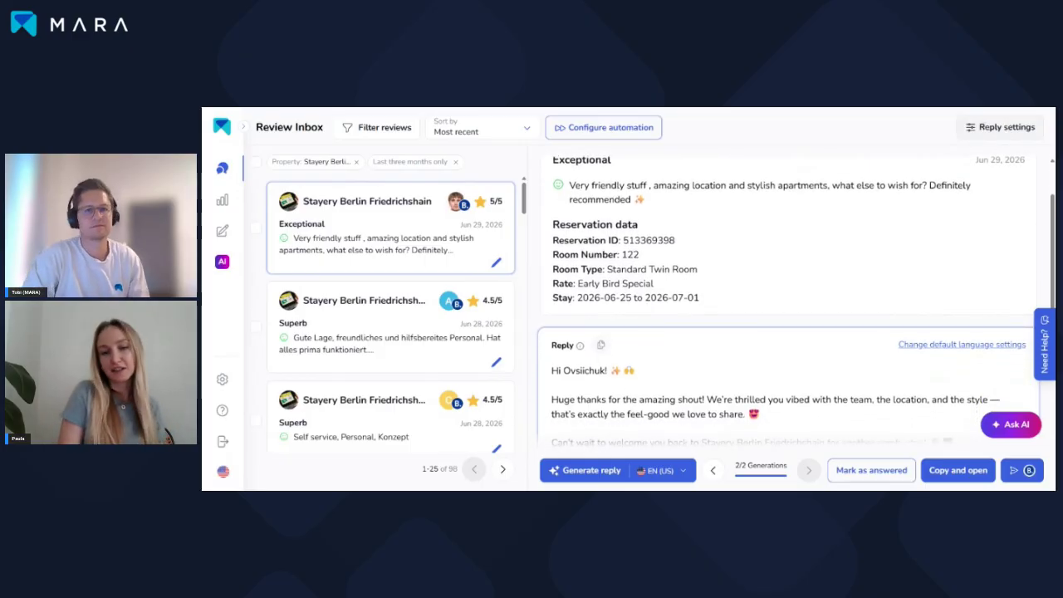
{"action": "scroll", "coordinate": [788, 303], "scroll_direction": "down", "scroll_amount": 1}
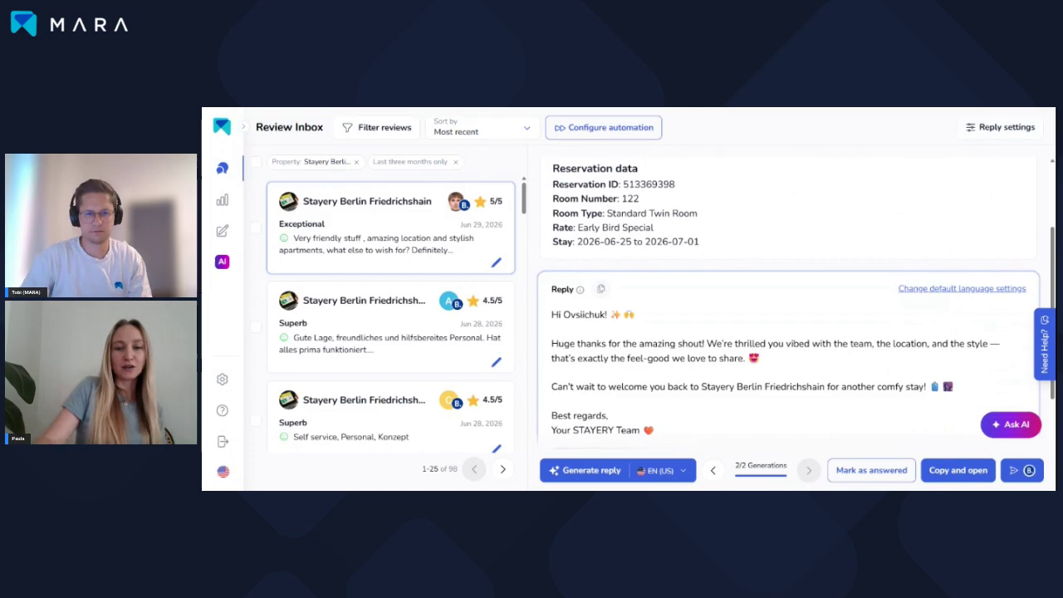
{"action": "scroll", "coordinate": [788, 303], "scroll_direction": "down", "scroll_amount": 1}
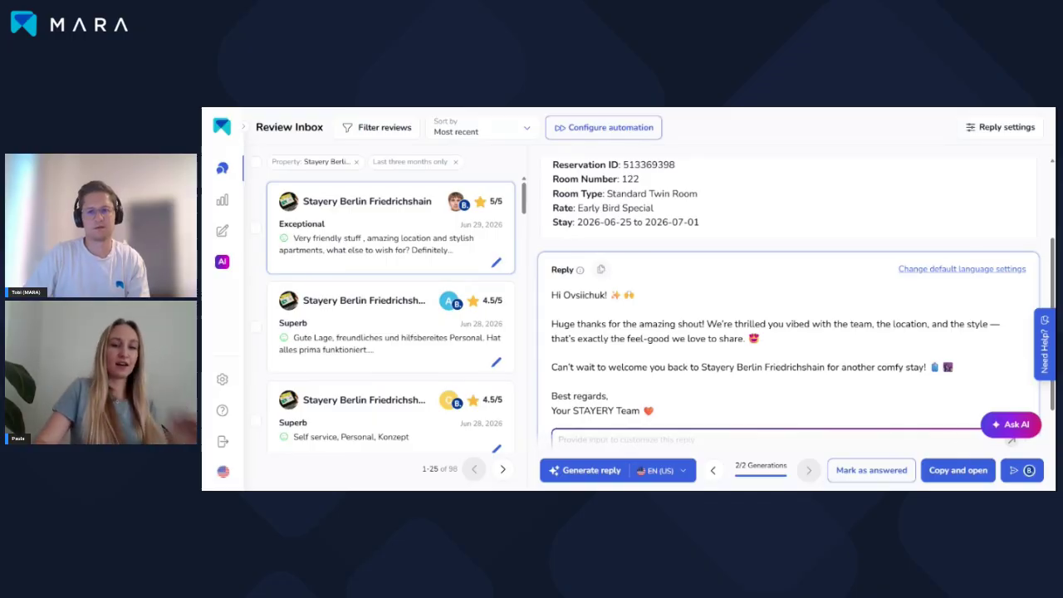
Open the reply settings for Stayery Berlin Friedrichshain and examine the signature, AI version, brand voice and response length options.
{"action": "left_click", "coordinate": [1001, 127]}
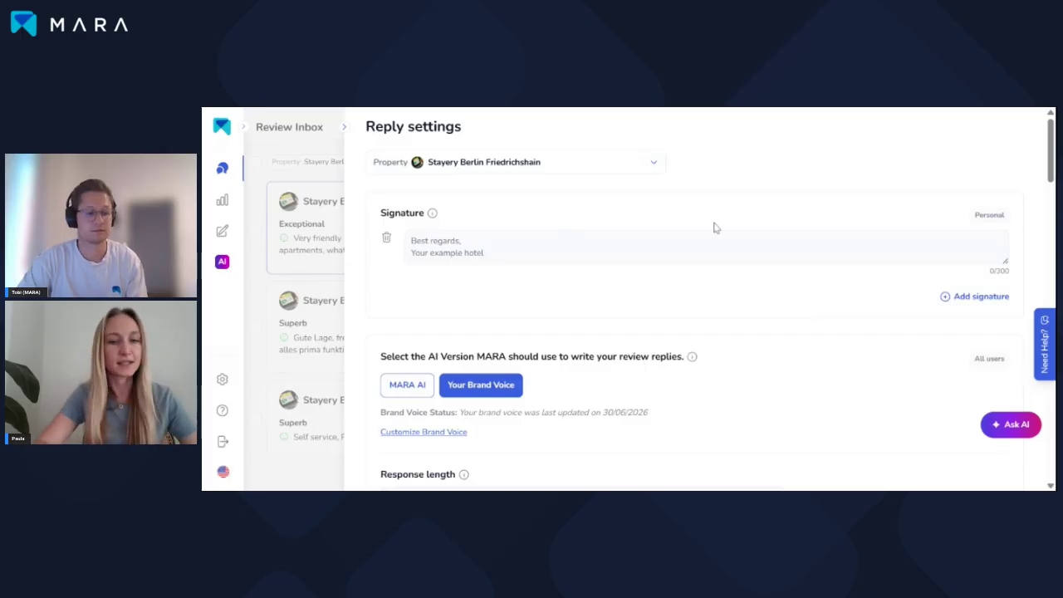
{"action": "scroll", "coordinate": [582, 241], "scroll_direction": "down", "scroll_amount": 1}
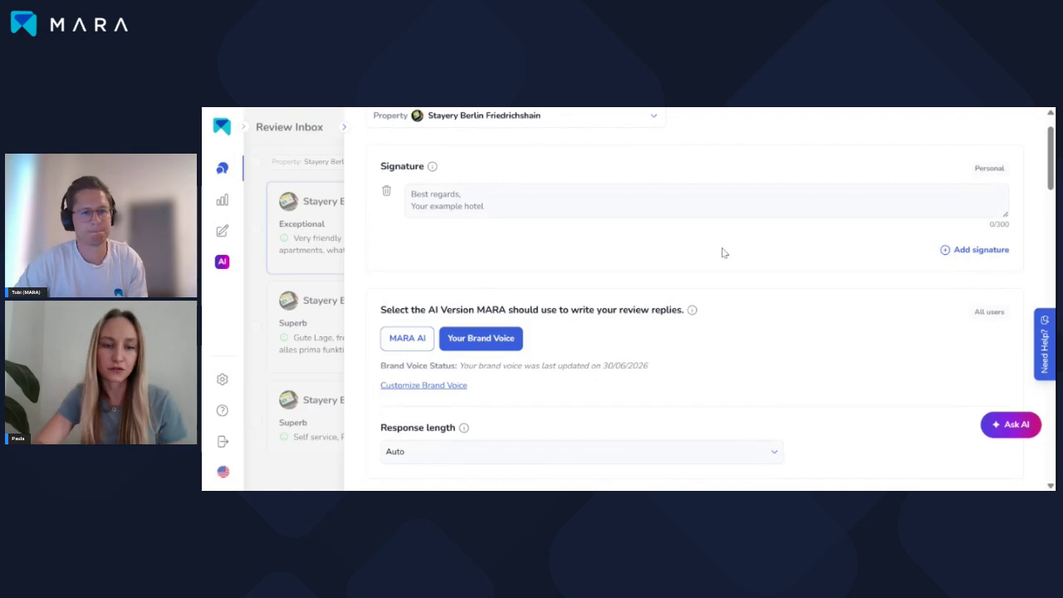
{"action": "scroll", "coordinate": [723, 253], "scroll_direction": "down", "scroll_amount": 1}
{"action": "scroll", "coordinate": [723, 252], "scroll_direction": "down", "scroll_amount": 2}
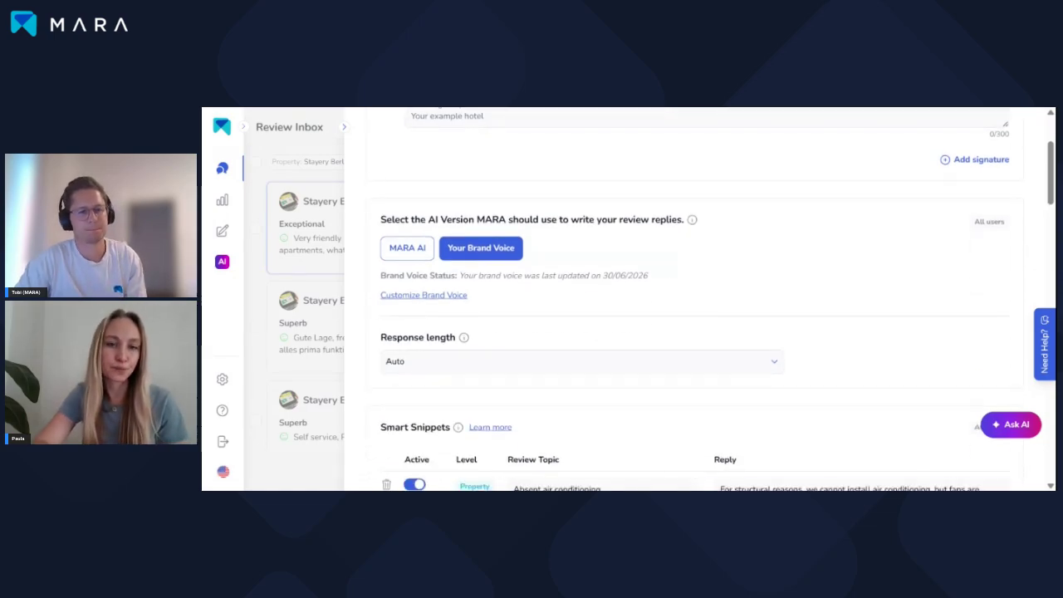
{"action": "scroll", "coordinate": [722, 253], "scroll_direction": "up", "scroll_amount": 1}
{"action": "scroll", "coordinate": [897, 152], "scroll_direction": "up", "scroll_amount": 1}
{"action": "scroll", "coordinate": [897, 152], "scroll_direction": "up", "scroll_amount": 2}
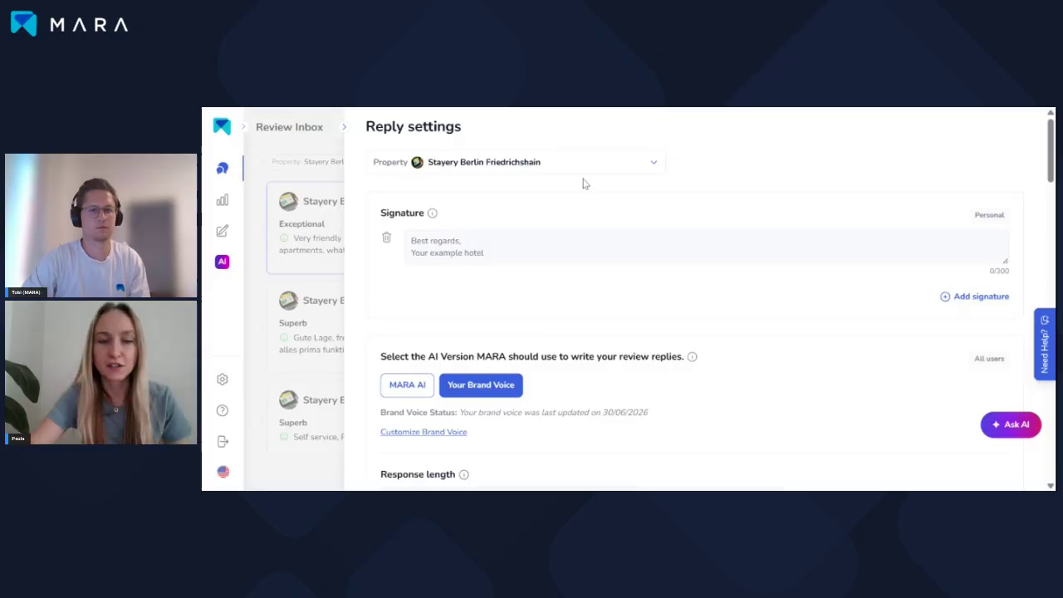
{"action": "scroll", "coordinate": [698, 299], "scroll_direction": "down", "scroll_amount": 1}
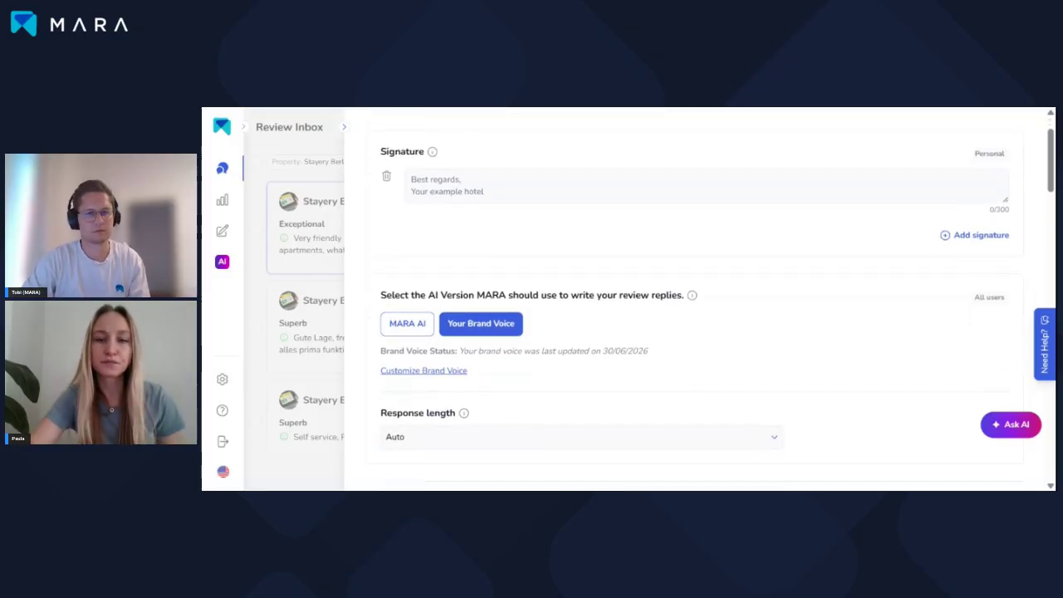
Switch the AI version that writes the review replies to MARA AI.
{"action": "scroll", "coordinate": [698, 299], "scroll_direction": "down", "scroll_amount": 2}
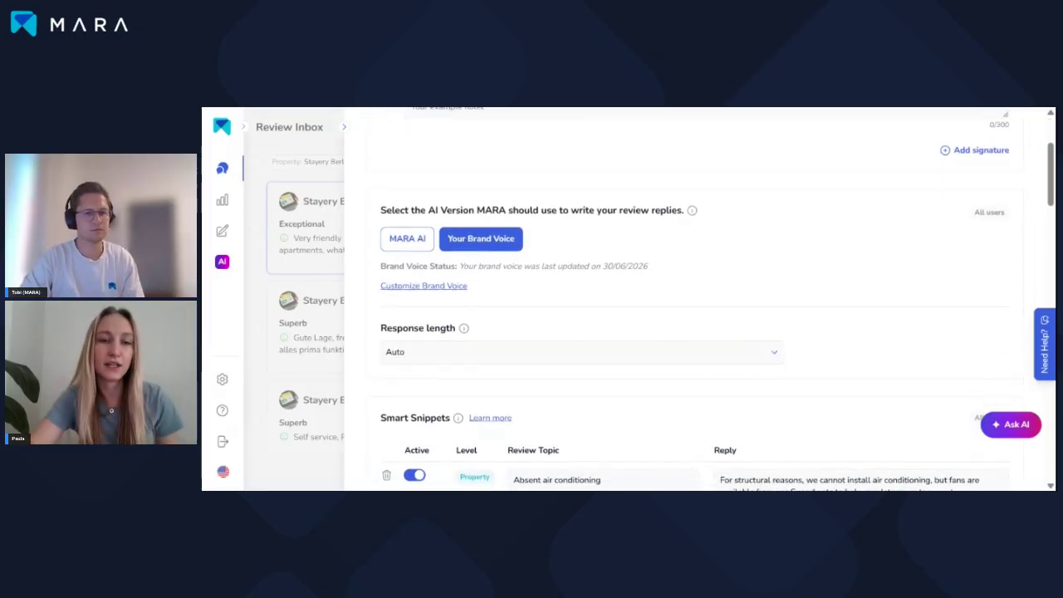
{"action": "scroll", "coordinate": [600, 185], "scroll_direction": "down", "scroll_amount": 1}
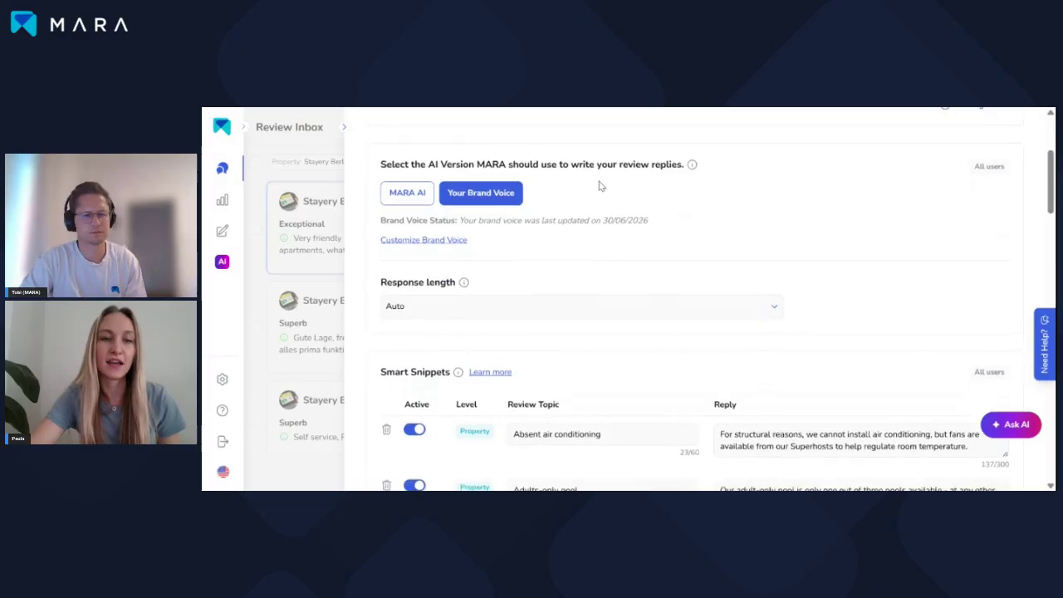
{"action": "scroll", "coordinate": [569, 242], "scroll_direction": "down", "scroll_amount": 1}
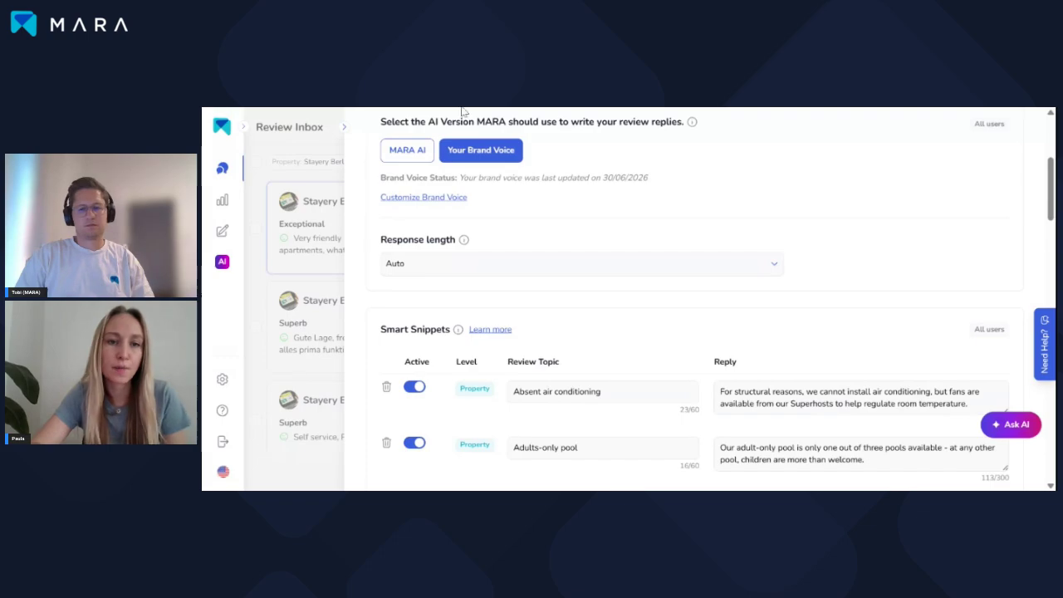
{"action": "scroll", "coordinate": [562, 191], "scroll_direction": "up", "scroll_amount": 1}
{"action": "left_click_drag", "start_coordinate": [575, 154], "coordinate": [406, 174]}
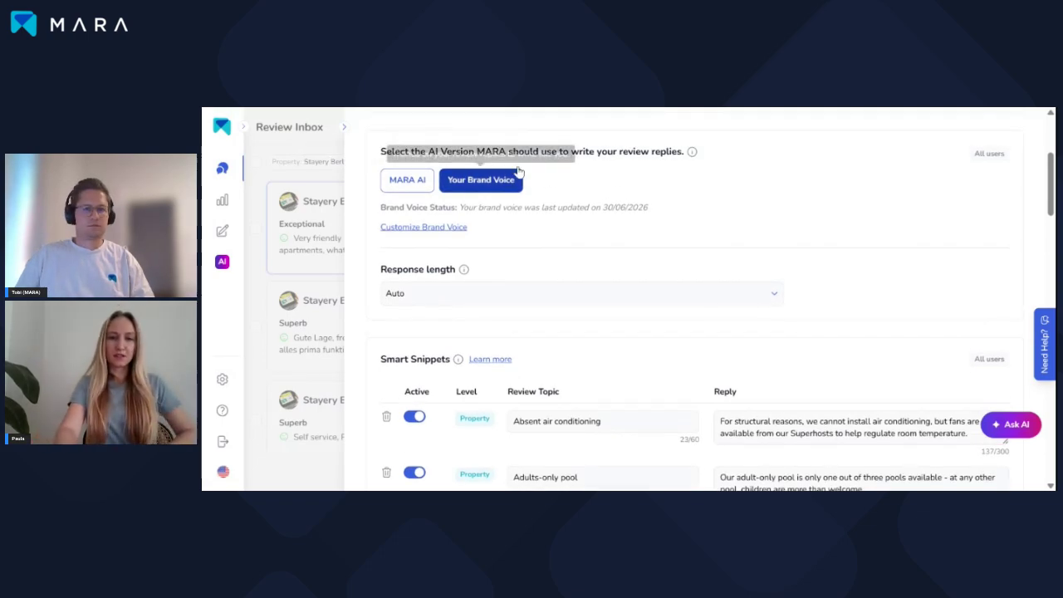
{"action": "left_click", "coordinate": [407, 180]}
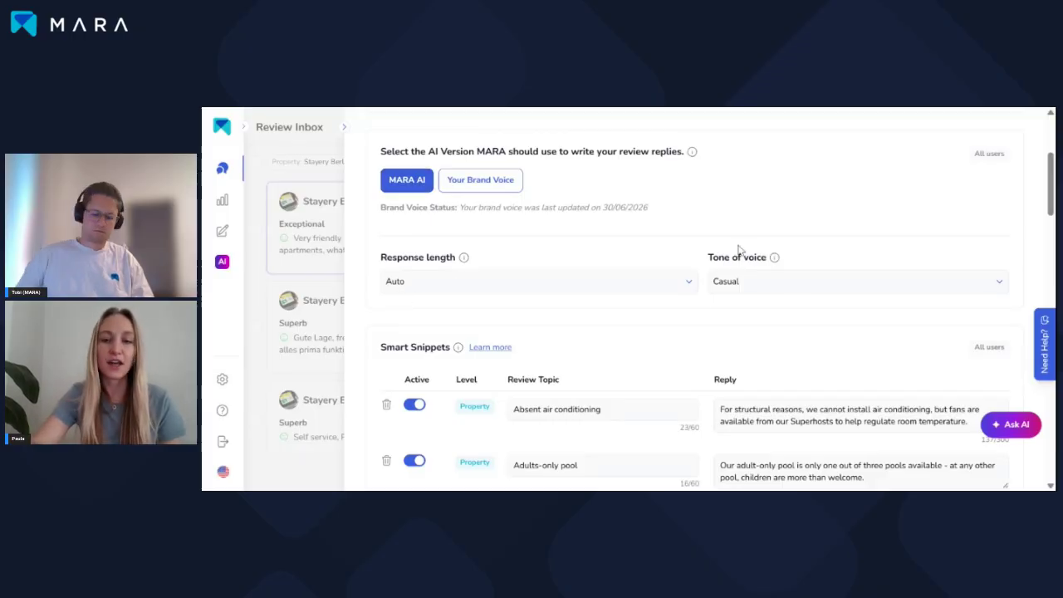
Examine the Casual, Formal and Business Casual tone of voice options, and switch the AI version back to Your Brand Voice.
{"action": "left_click", "coordinate": [771, 281]}
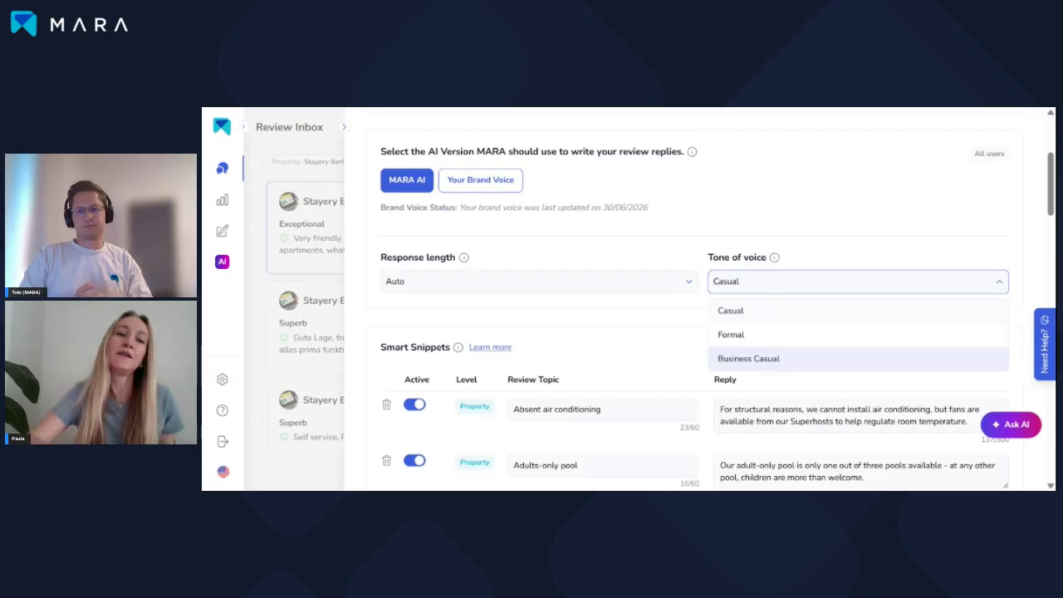
{"action": "left_click", "coordinate": [593, 259]}
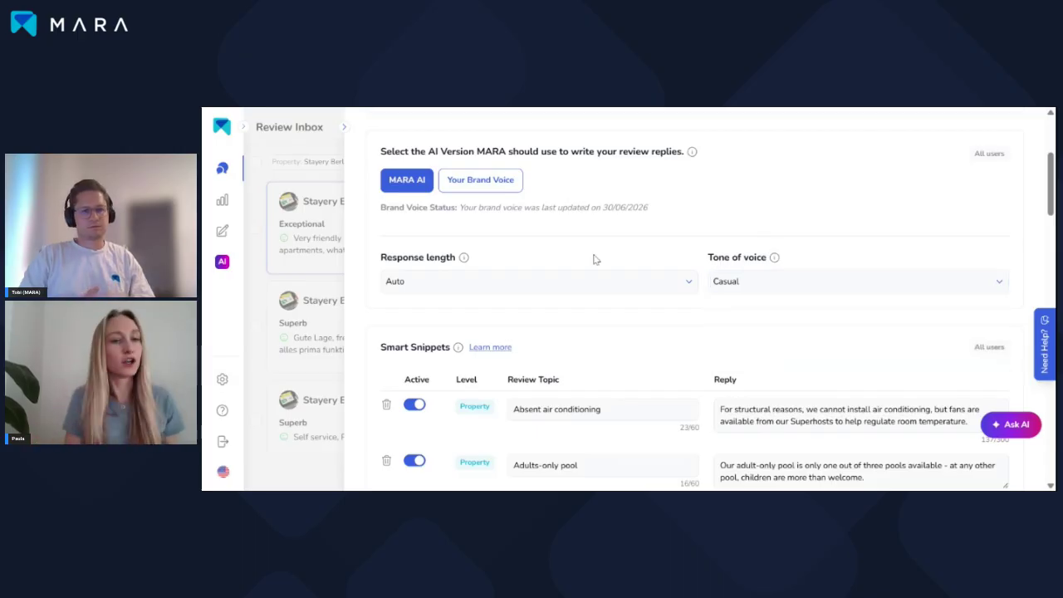
{"action": "left_click", "coordinate": [735, 290]}
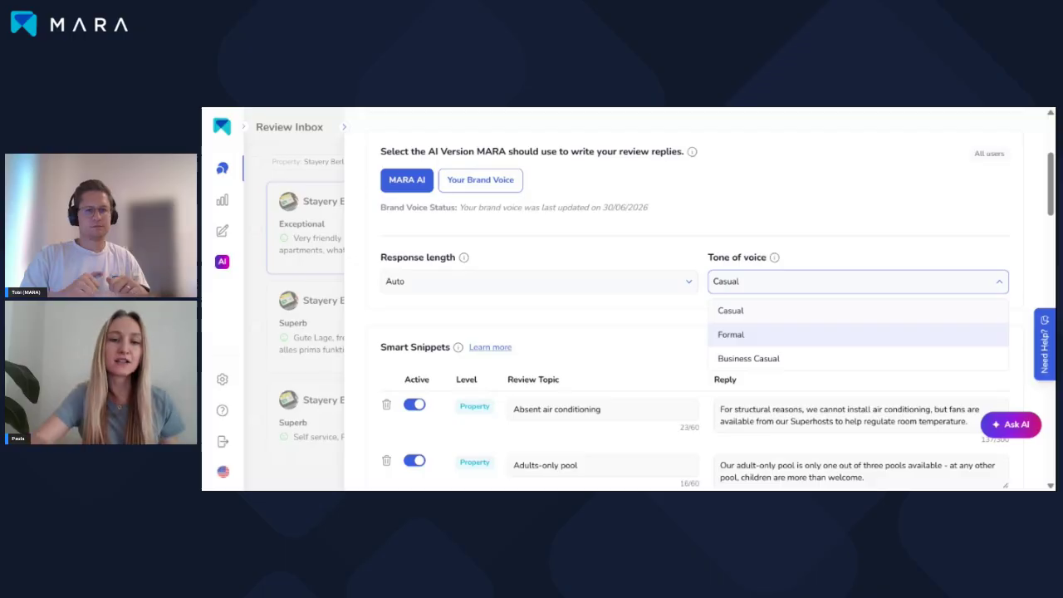
{"action": "left_click", "coordinate": [713, 281]}
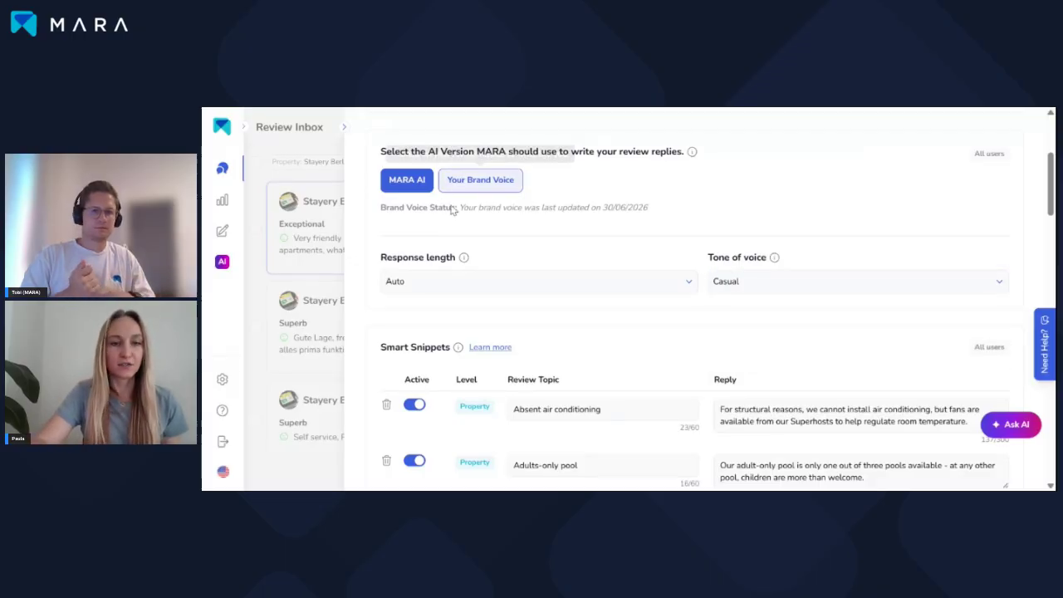
{"action": "left_click", "coordinate": [481, 184]}
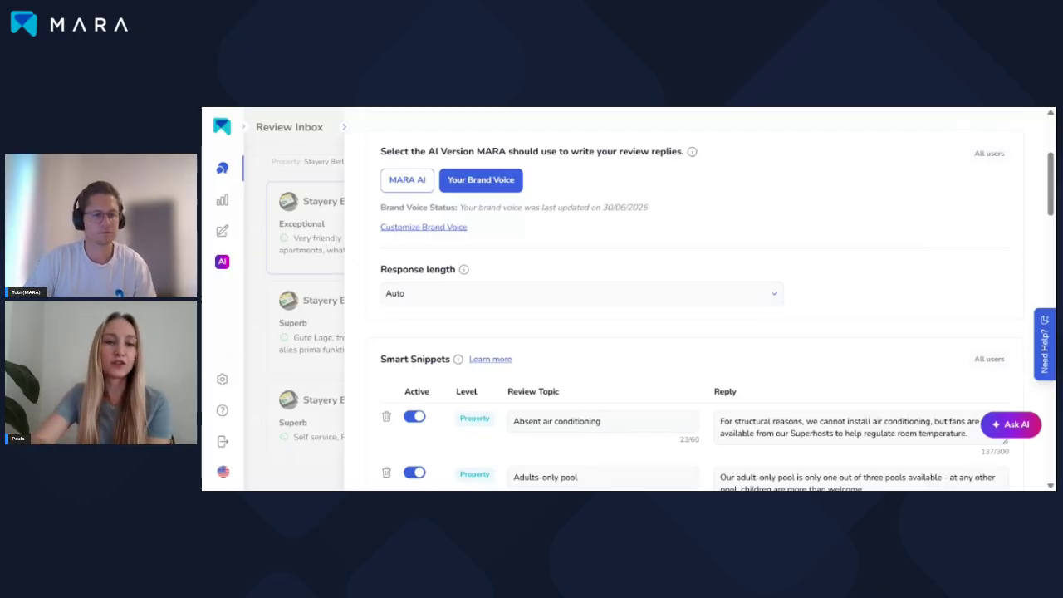
Open the brand voice customization from the AI version settings.
{"action": "scroll", "coordinate": [387, 267], "scroll_direction": "up", "scroll_amount": 1}
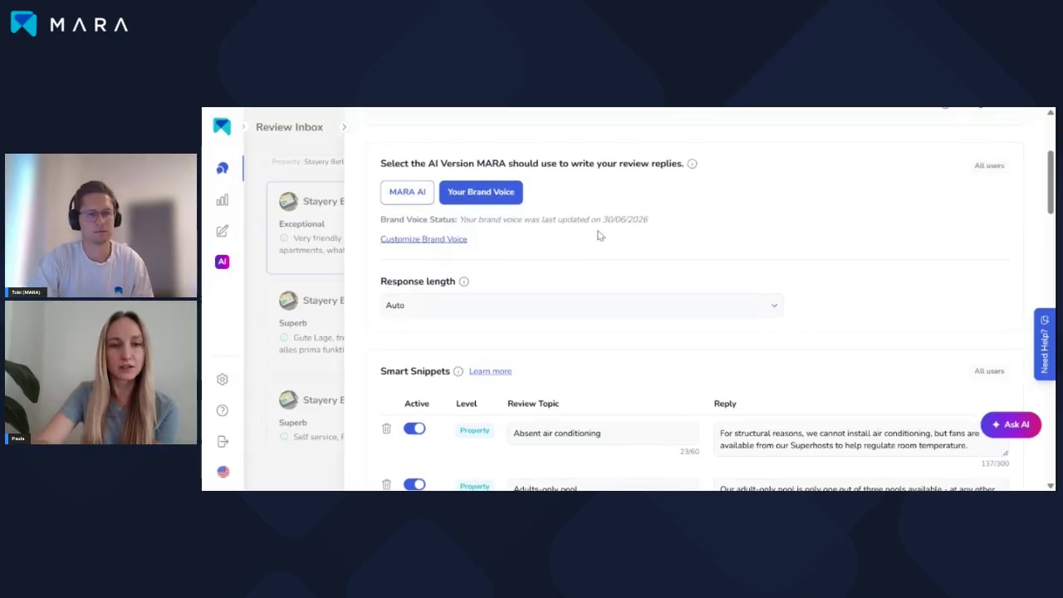
{"action": "scroll", "coordinate": [598, 236], "scroll_direction": "up", "scroll_amount": 2}
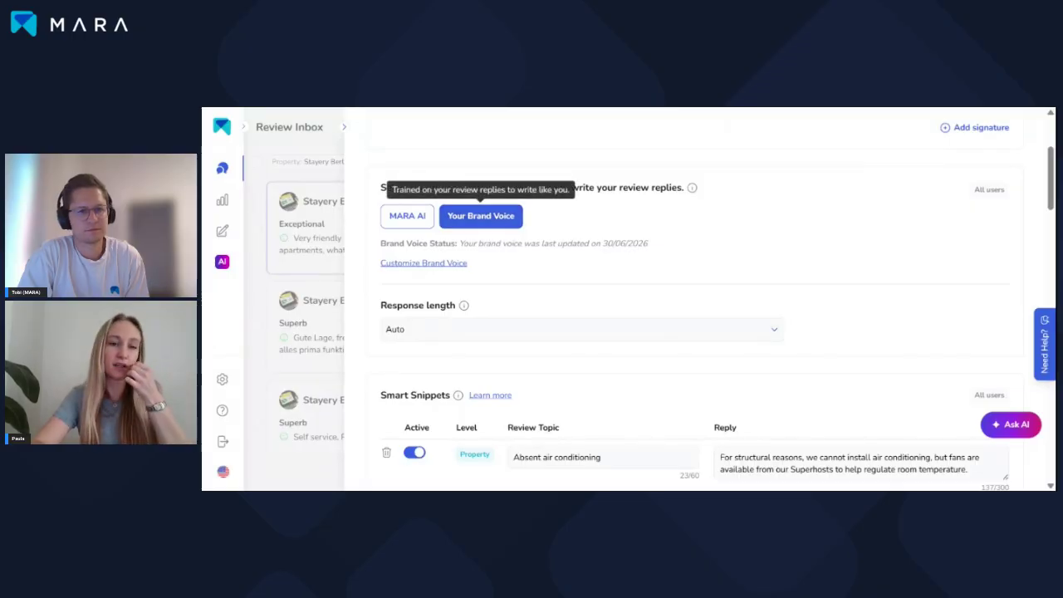
{"action": "left_click", "coordinate": [405, 267]}
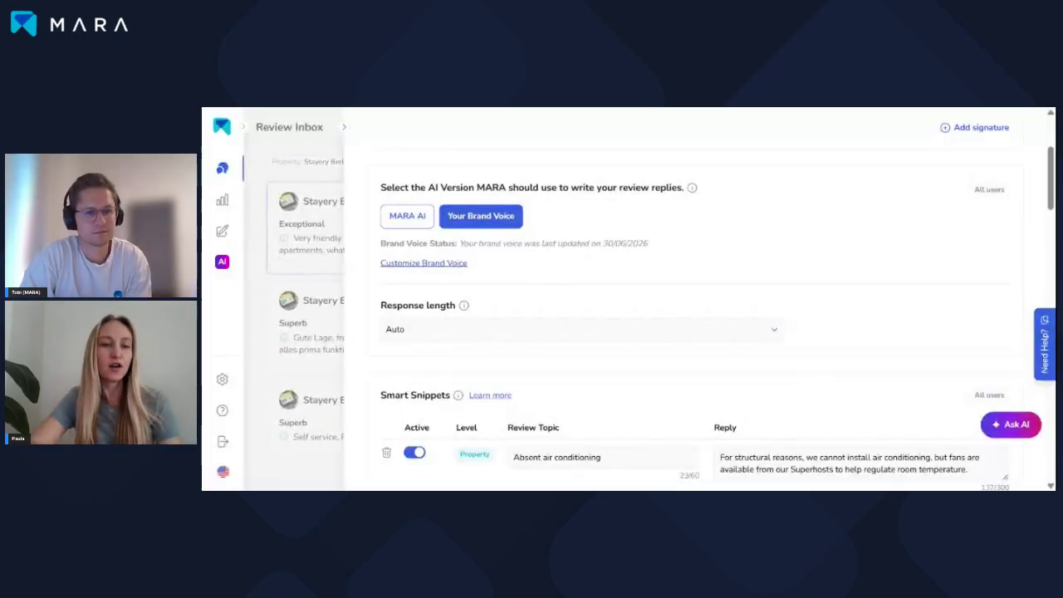
{"action": "left_click", "coordinate": [404, 266]}
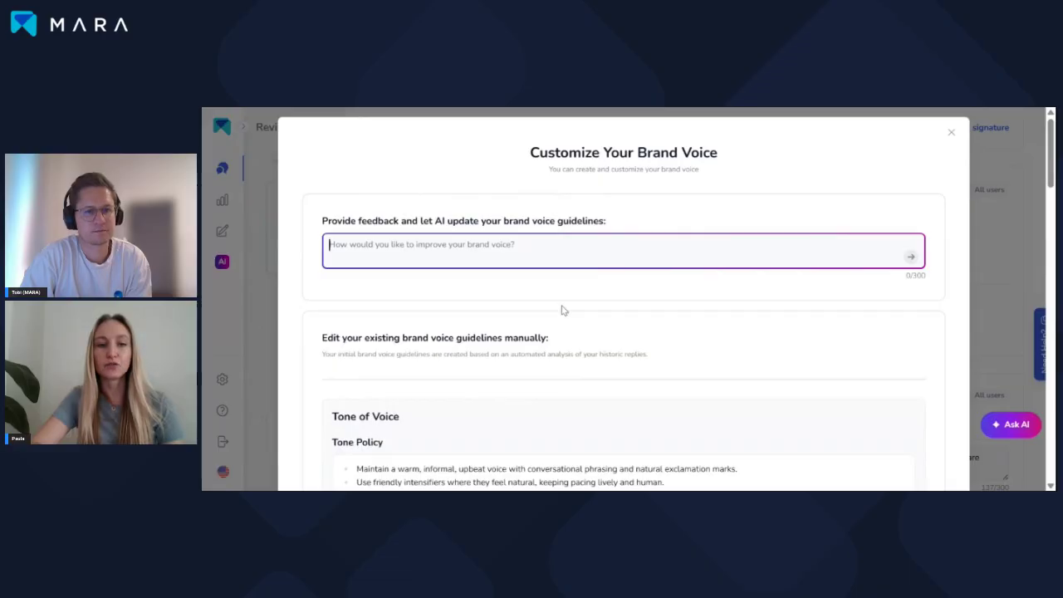
Examine the tone policy, pronoun preferences and brand terms in the existing brand voice guidelines.
{"action": "scroll", "coordinate": [563, 308], "scroll_direction": "down", "scroll_amount": 3}
{"action": "scroll", "coordinate": [573, 266], "scroll_direction": "down", "scroll_amount": 2}
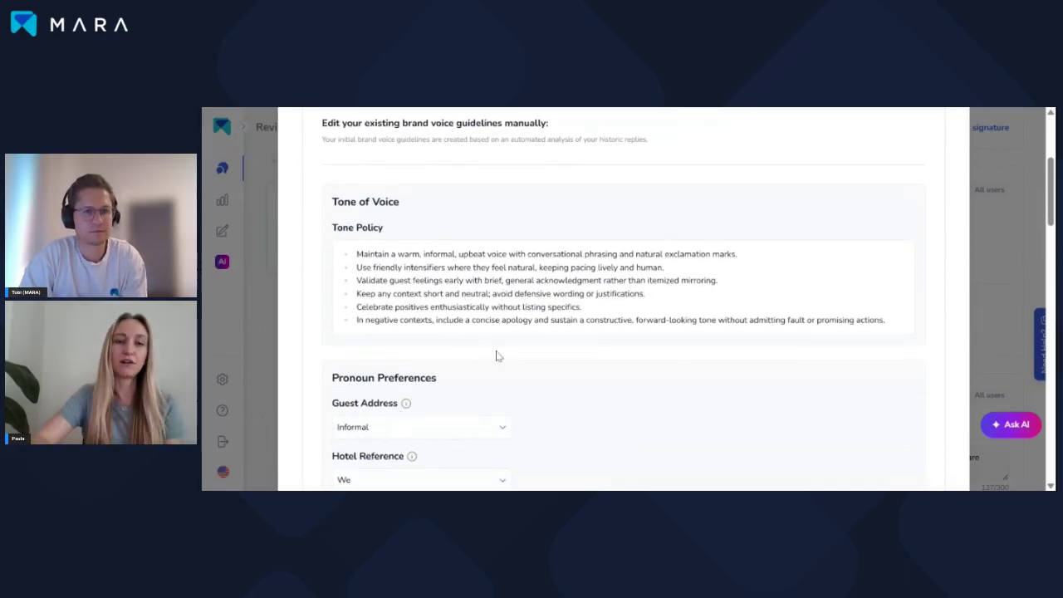
{"action": "scroll", "coordinate": [623, 299], "scroll_direction": "down", "scroll_amount": 2}
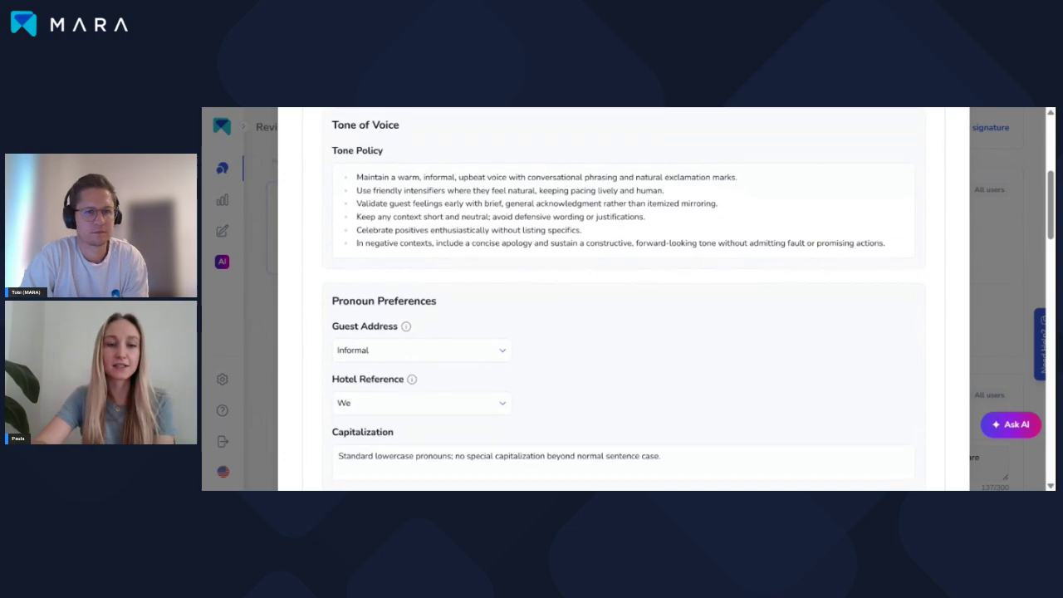
{"action": "scroll", "coordinate": [477, 383], "scroll_direction": "down", "scroll_amount": 1}
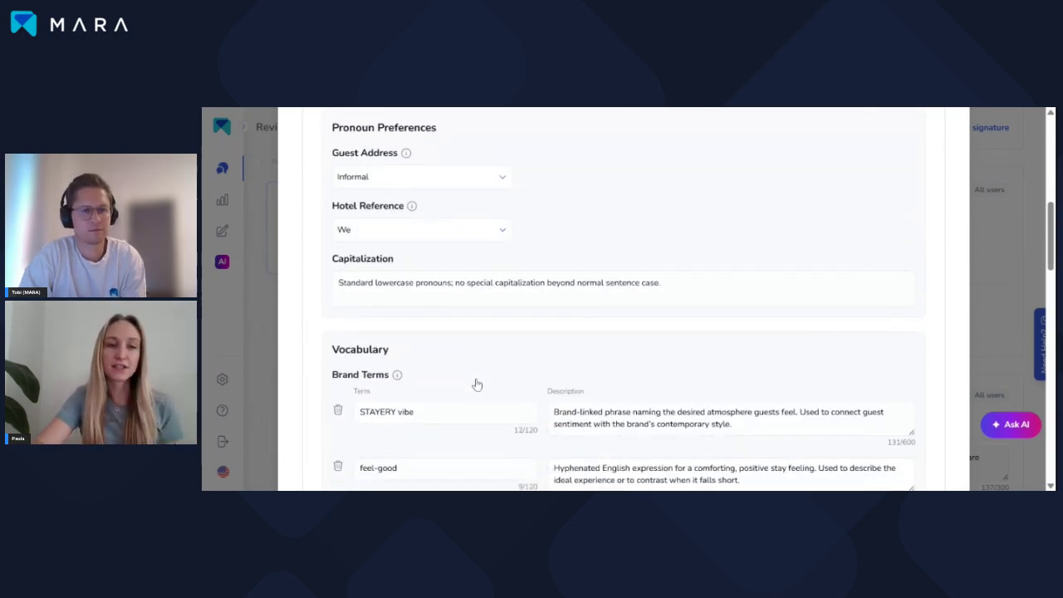
{"action": "scroll", "coordinate": [572, 335], "scroll_direction": "down", "scroll_amount": 1}
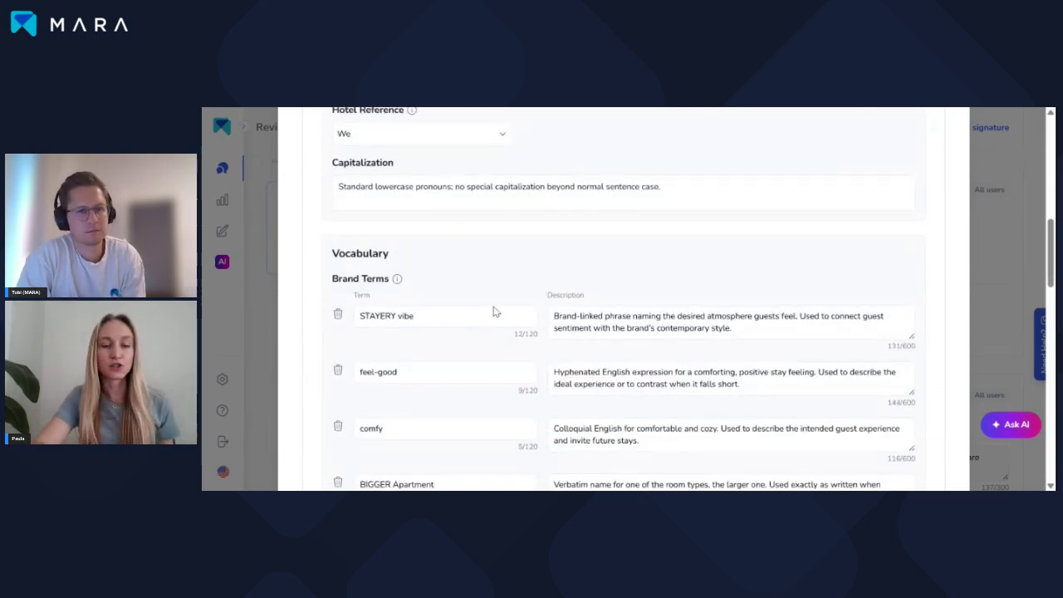
{"action": "scroll", "coordinate": [451, 352], "scroll_direction": "down", "scroll_amount": 1}
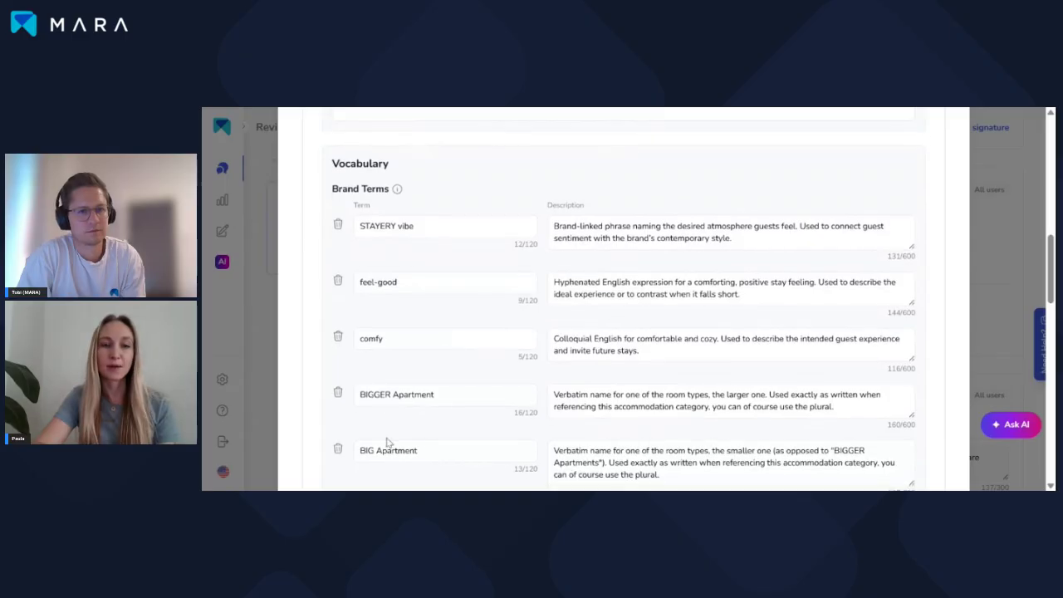
{"action": "scroll", "coordinate": [440, 303], "scroll_direction": "down", "scroll_amount": 1}
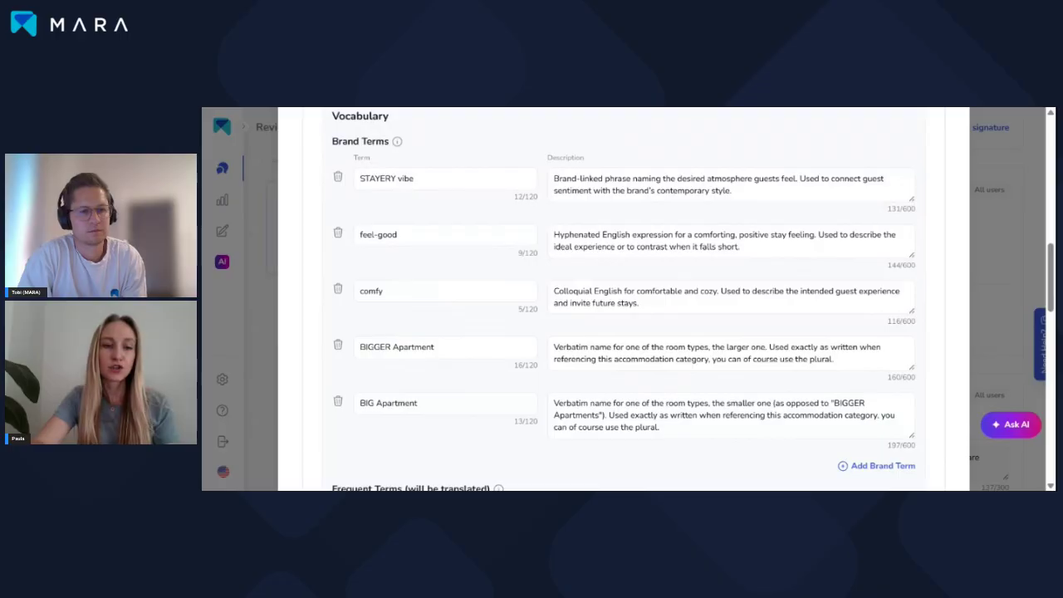
Examine the frequent and forbidden terms, emoji usage, structure, sentiment behaviour and past-reply learning options, and close the brand voice without saving.
{"action": "scroll", "coordinate": [622, 298], "scroll_direction": "down", "scroll_amount": 1}
{"action": "scroll", "coordinate": [432, 382], "scroll_direction": "down", "scroll_amount": 2}
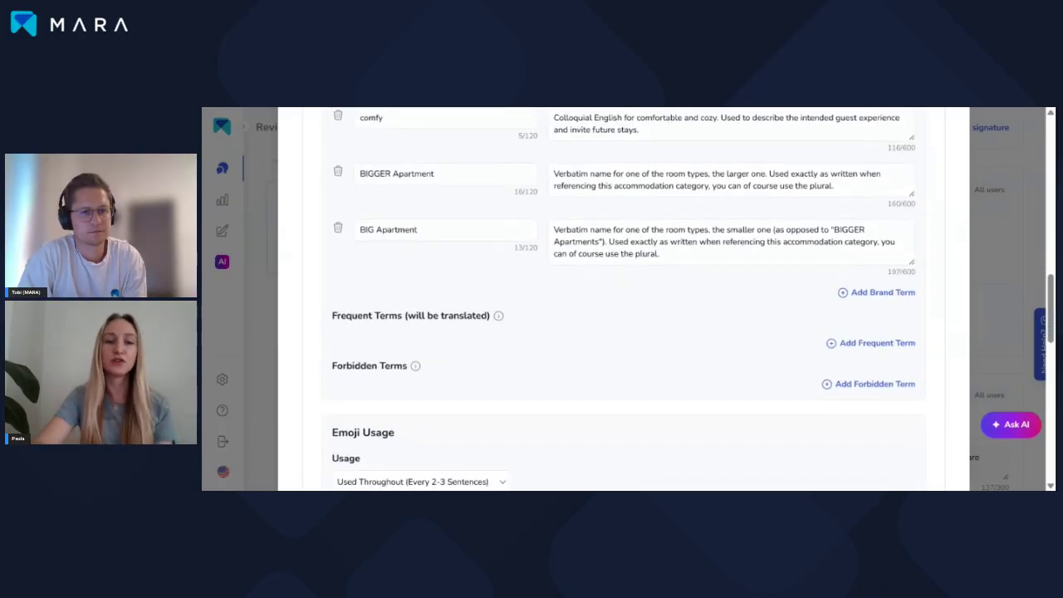
{"action": "scroll", "coordinate": [431, 382], "scroll_direction": "down", "scroll_amount": 4}
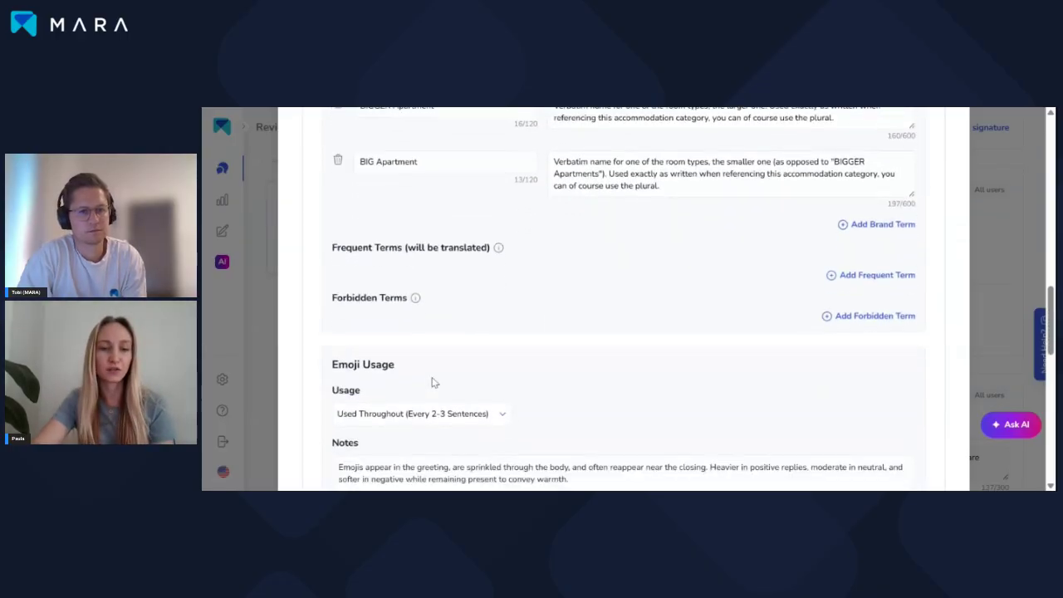
{"action": "scroll", "coordinate": [623, 299], "scroll_direction": "down", "scroll_amount": 2}
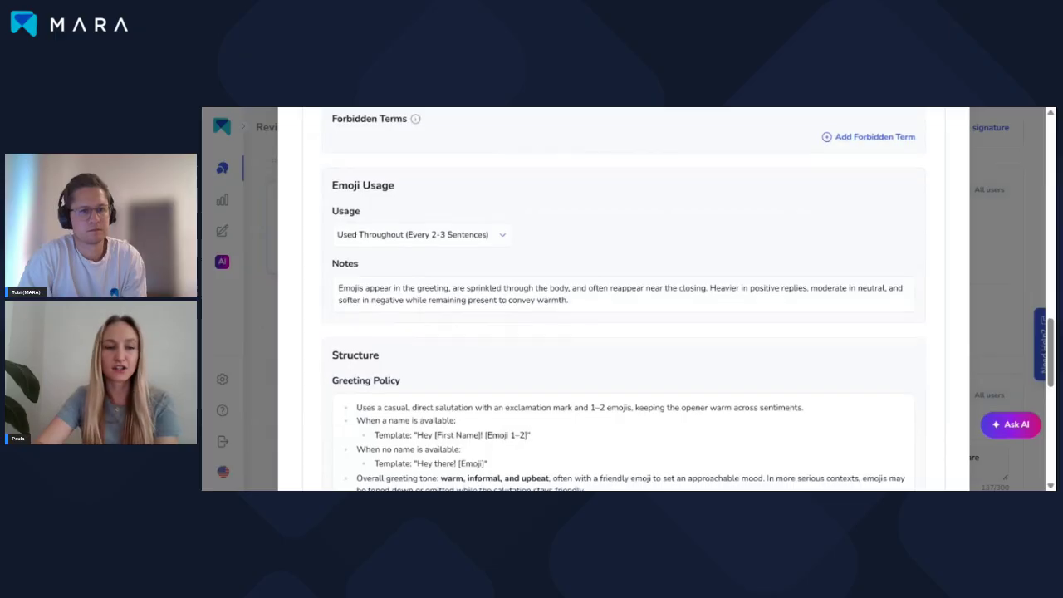
{"action": "scroll", "coordinate": [507, 254], "scroll_direction": "down", "scroll_amount": 3}
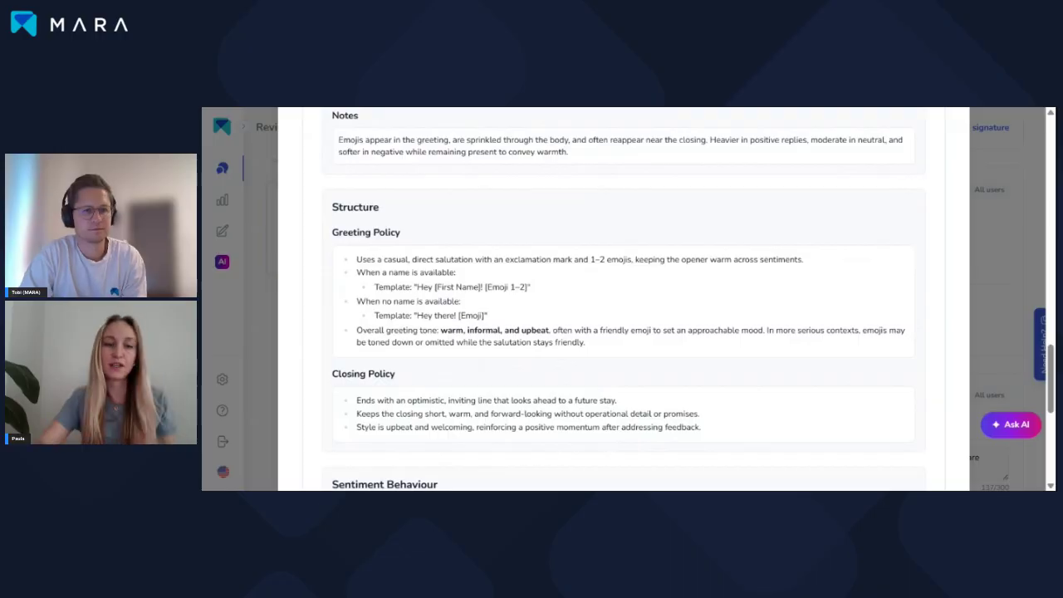
{"action": "scroll", "coordinate": [622, 299], "scroll_direction": "down", "scroll_amount": 2}
{"action": "scroll", "coordinate": [622, 299], "scroll_direction": "down", "scroll_amount": 6}
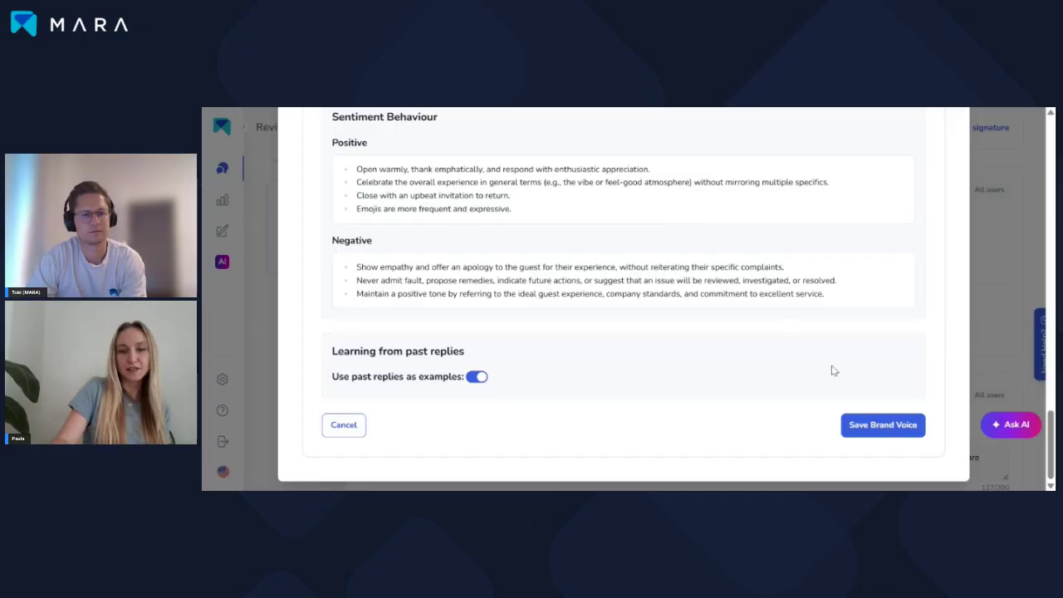
{"action": "left_click", "coordinate": [1001, 284]}
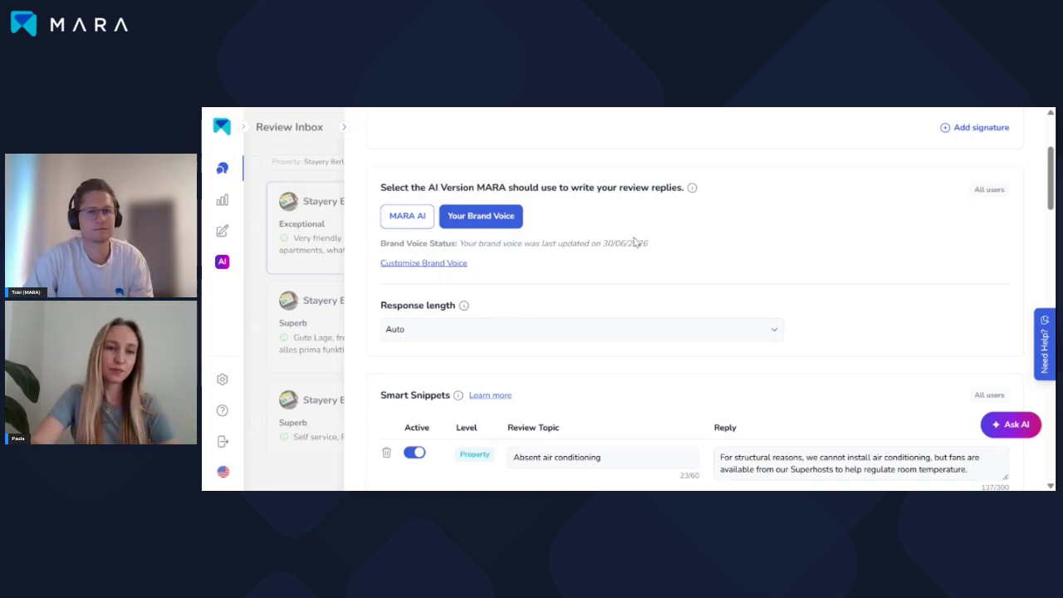
Examine the Smart Snippets' review topics and replies, from the property-level entries through to the account-level ones.
{"action": "scroll", "coordinate": [635, 241], "scroll_direction": "down", "scroll_amount": 1}
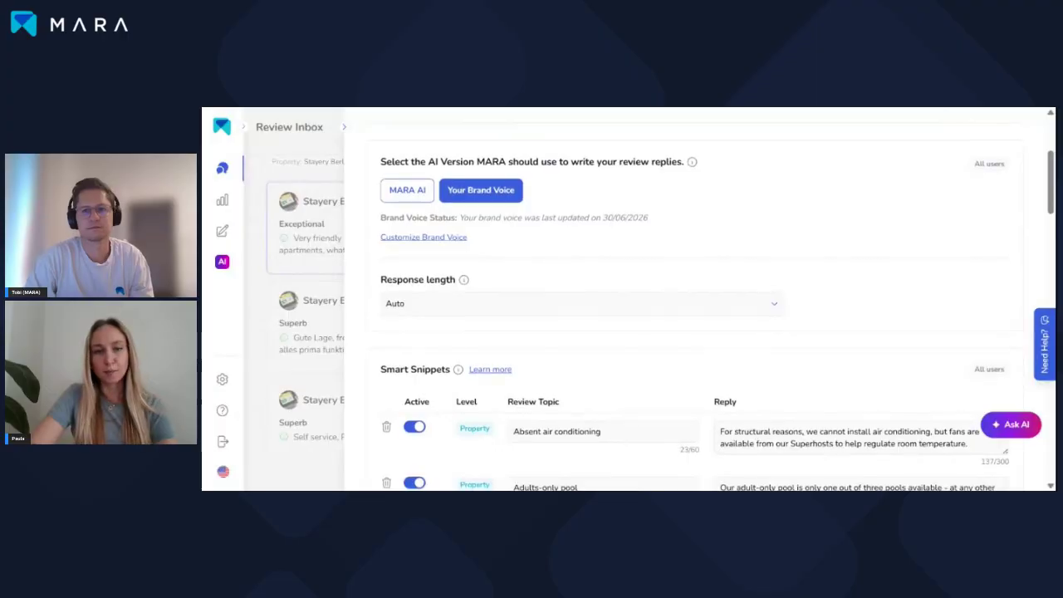
{"action": "scroll", "coordinate": [557, 183], "scroll_direction": "down", "scroll_amount": 1}
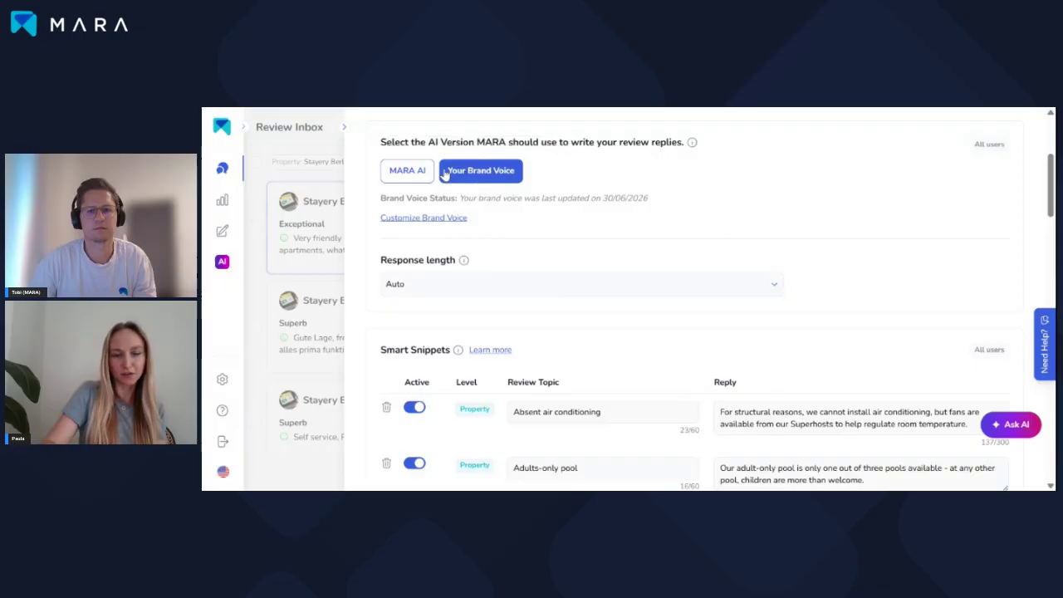
{"action": "scroll", "coordinate": [602, 237], "scroll_direction": "down", "scroll_amount": 3}
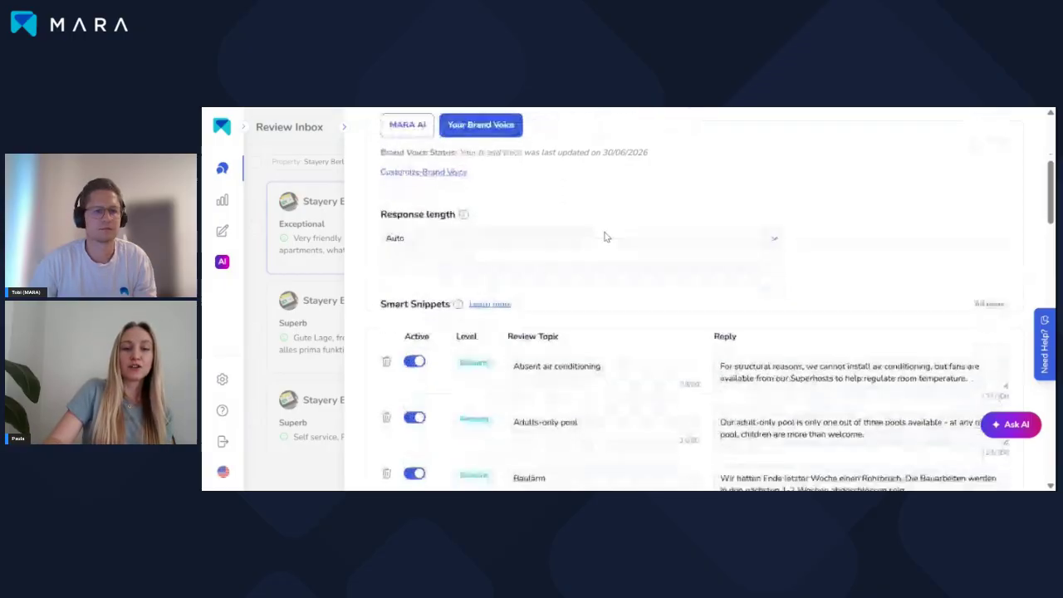
{"action": "scroll", "coordinate": [662, 236], "scroll_direction": "down", "scroll_amount": 1}
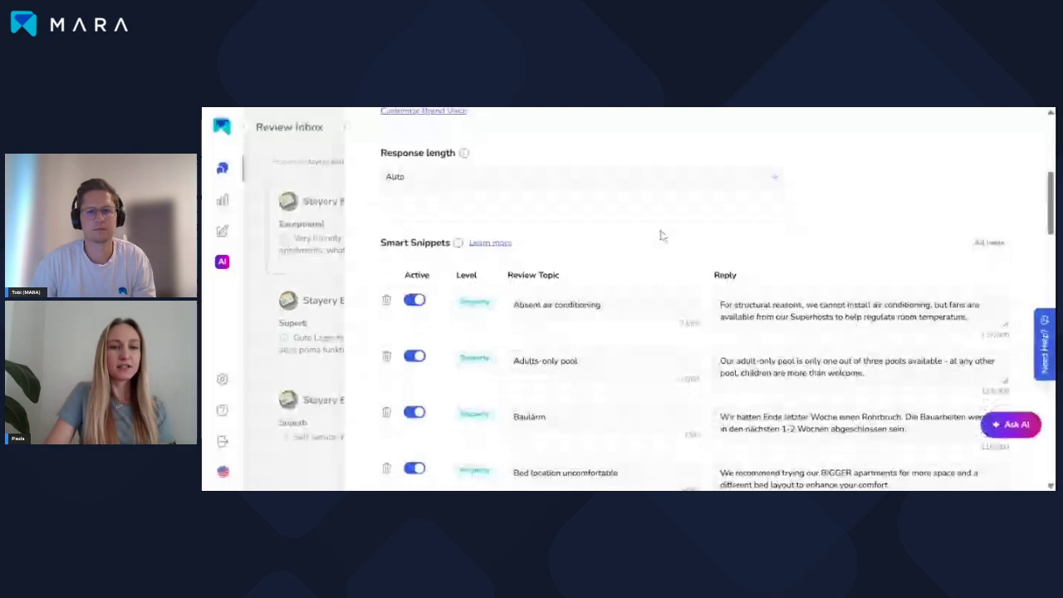
{"action": "scroll", "coordinate": [660, 235], "scroll_direction": "down", "scroll_amount": 2}
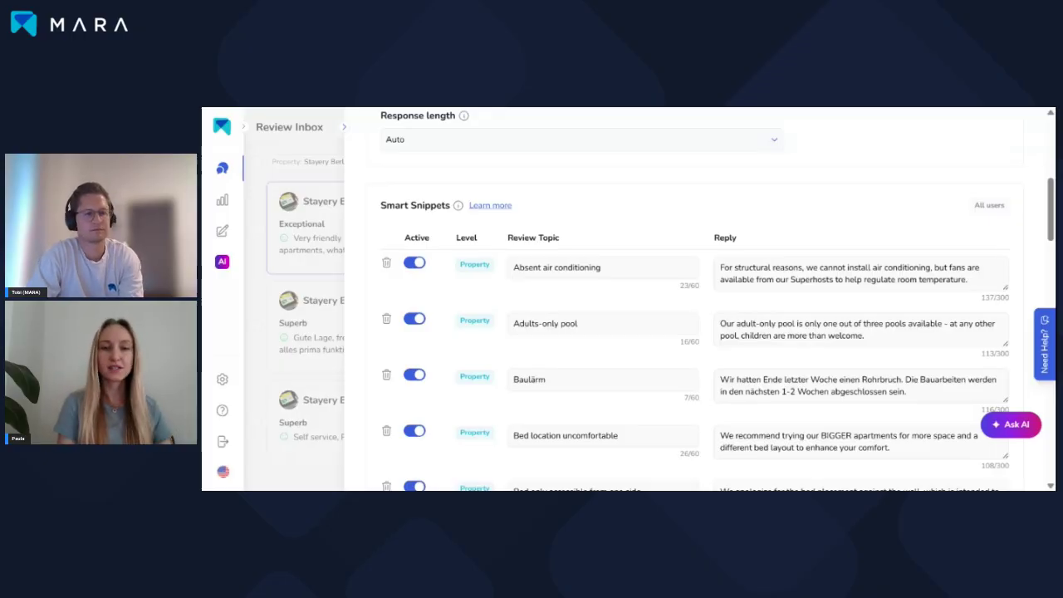
{"action": "scroll", "coordinate": [699, 301], "scroll_direction": "down", "scroll_amount": 1}
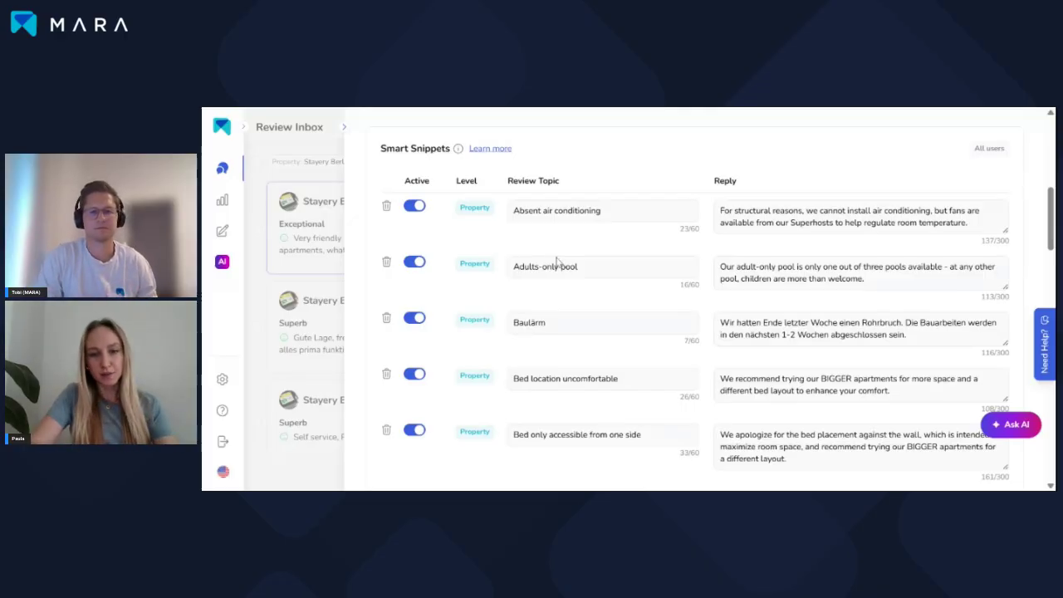
{"action": "scroll", "coordinate": [588, 267], "scroll_direction": "down", "scroll_amount": 5}
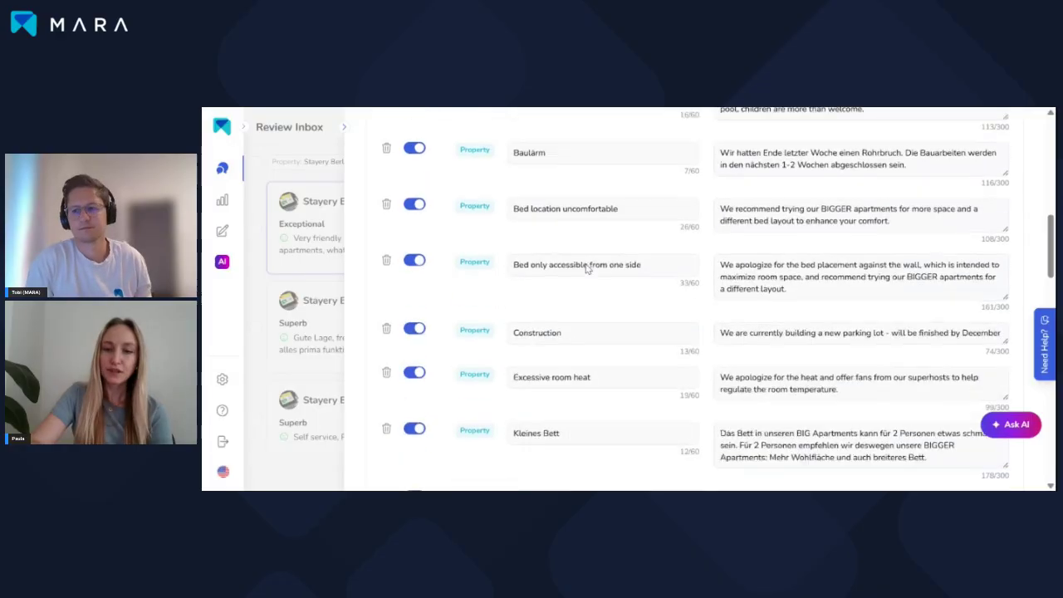
{"action": "scroll", "coordinate": [585, 268], "scroll_direction": "down", "scroll_amount": 5}
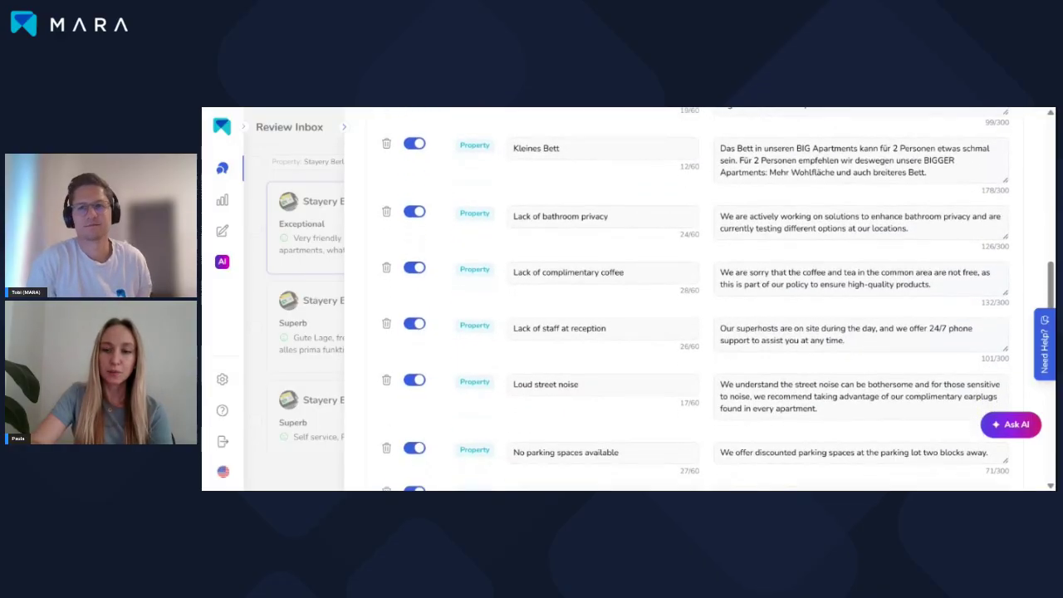
{"action": "scroll", "coordinate": [931, 394], "scroll_direction": "down", "scroll_amount": 3}
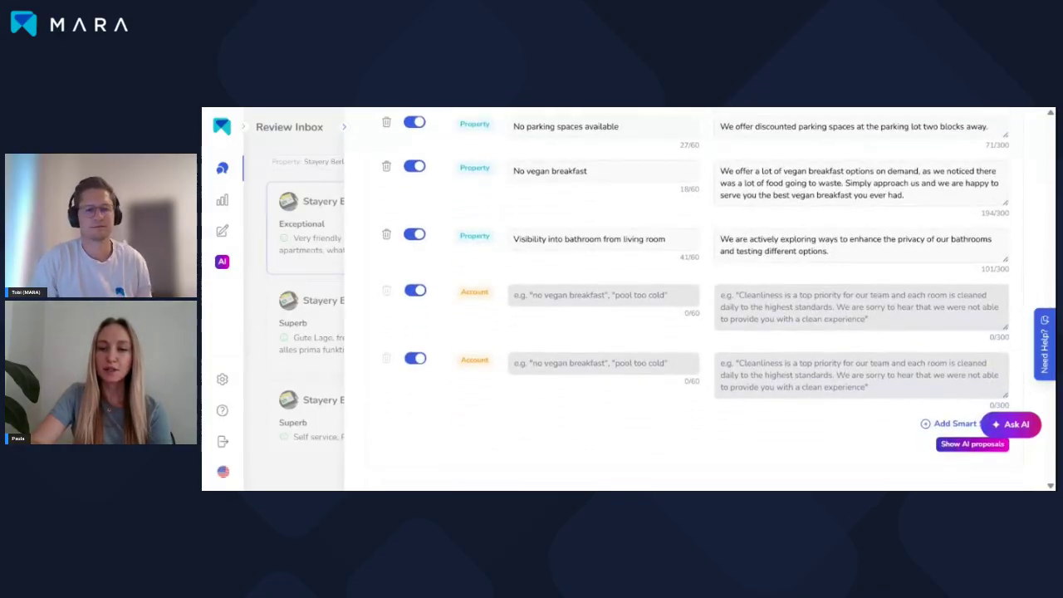
Add a blank property-level entry at the end of the Smart Snippets list.
{"action": "scroll", "coordinate": [931, 393], "scroll_direction": "down", "scroll_amount": 3}
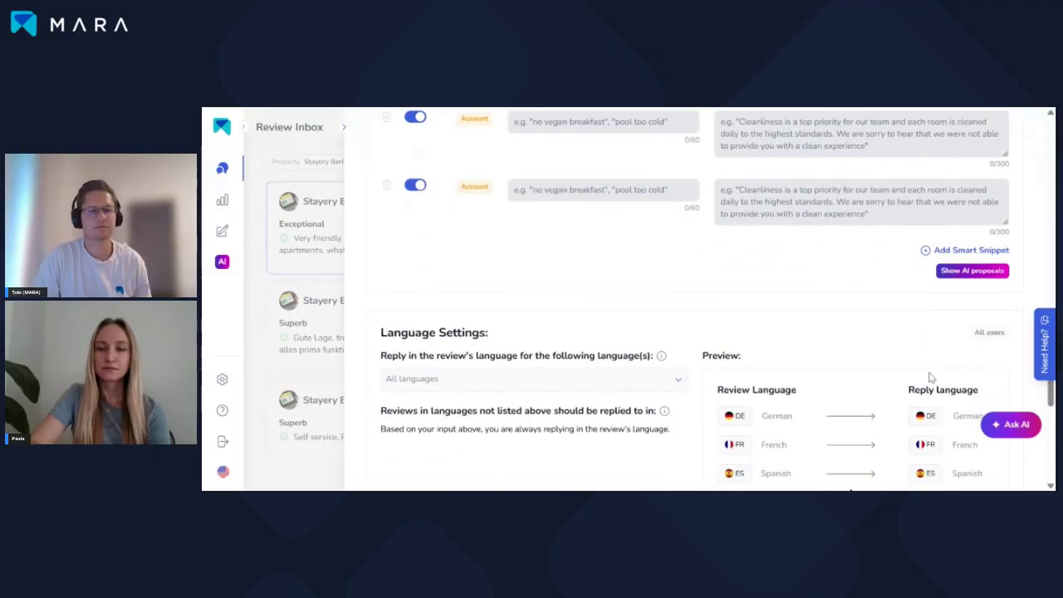
{"action": "left_click", "coordinate": [931, 251]}
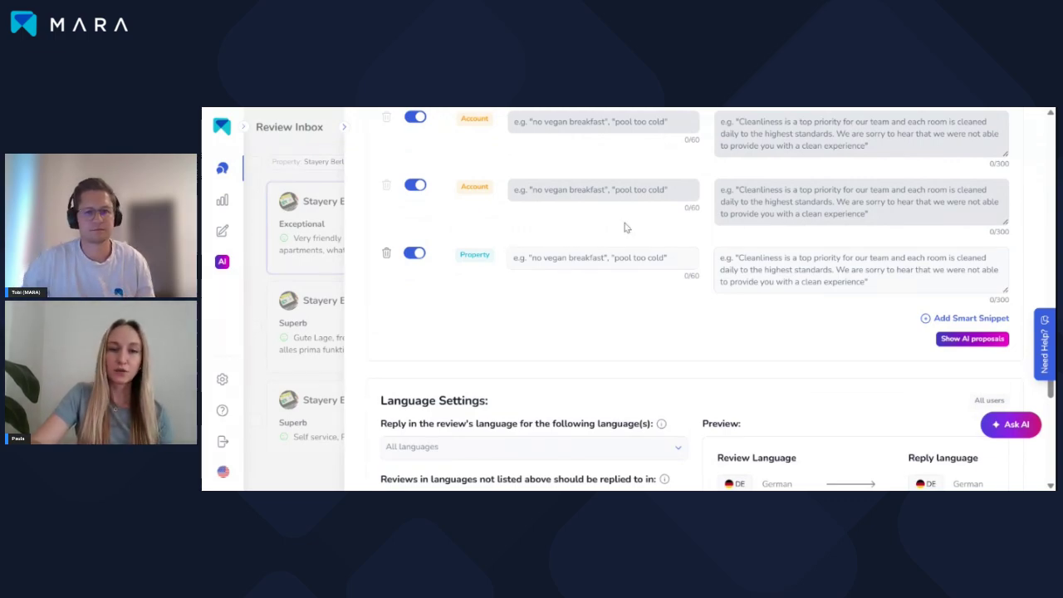
Examine the existing property-level Smart Snippets, comparing topics such as air conditioning, bed layout, construction and room heat with their replies.
{"action": "scroll", "coordinate": [624, 223], "scroll_direction": "up", "scroll_amount": 5}
{"action": "scroll", "coordinate": [625, 227], "scroll_direction": "up", "scroll_amount": 6}
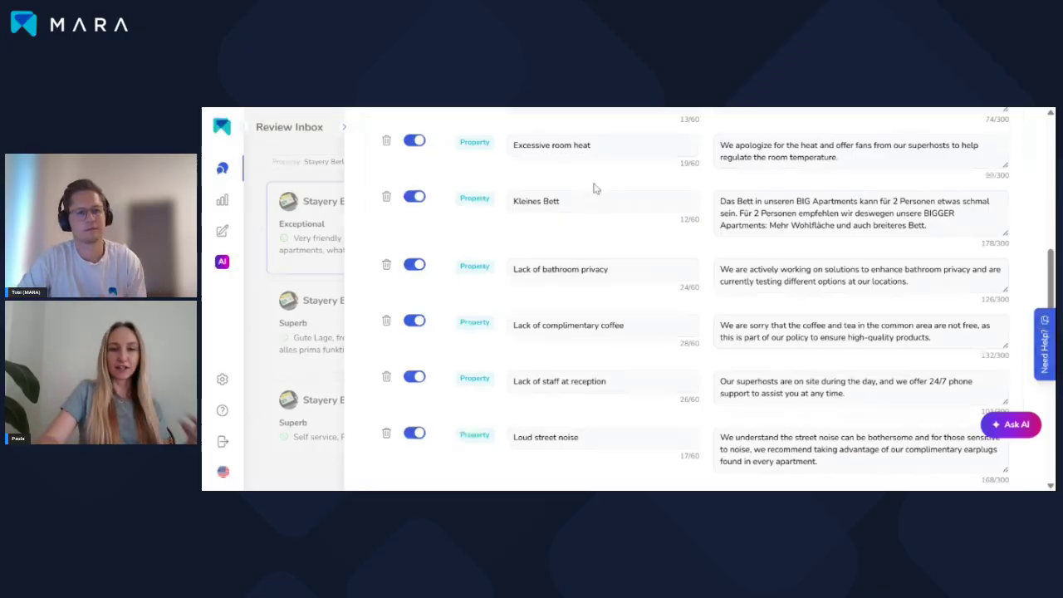
{"action": "scroll", "coordinate": [620, 252], "scroll_direction": "up", "scroll_amount": 1}
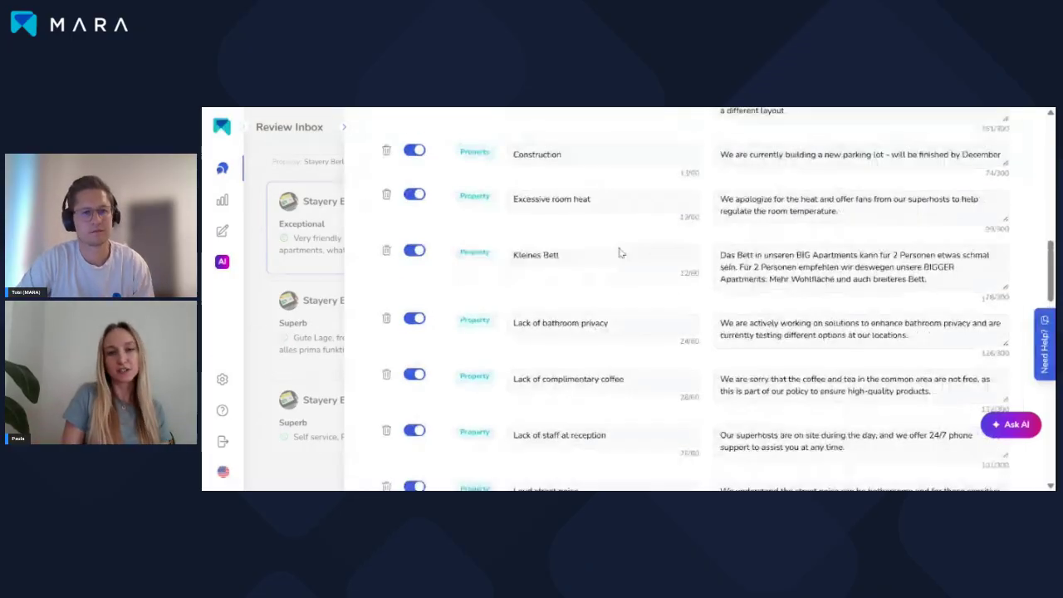
{"action": "scroll", "coordinate": [620, 253], "scroll_direction": "up", "scroll_amount": 5}
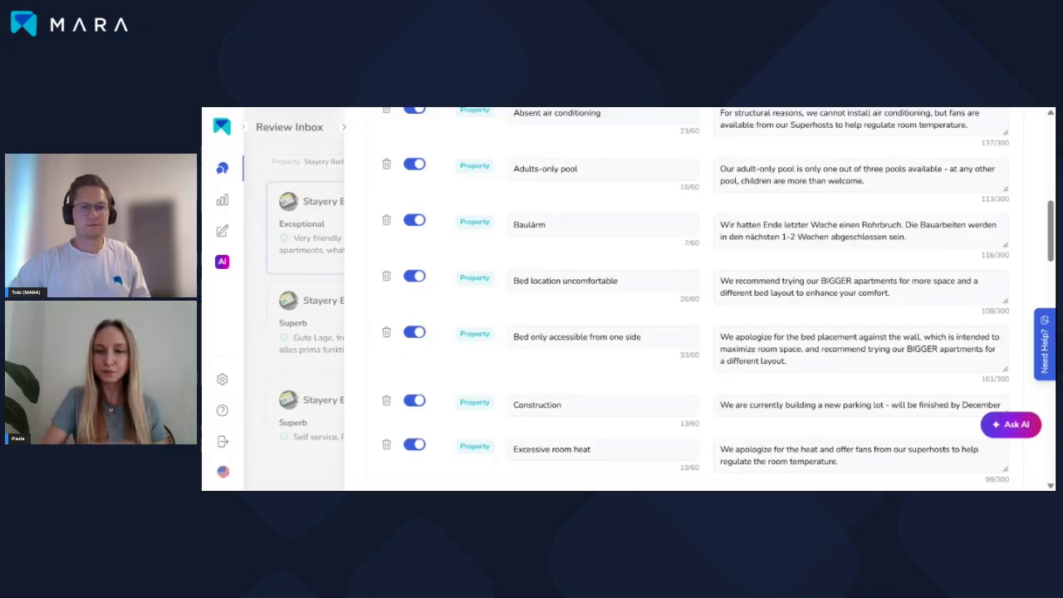
{"action": "scroll", "coordinate": [755, 255], "scroll_direction": "down", "scroll_amount": 2}
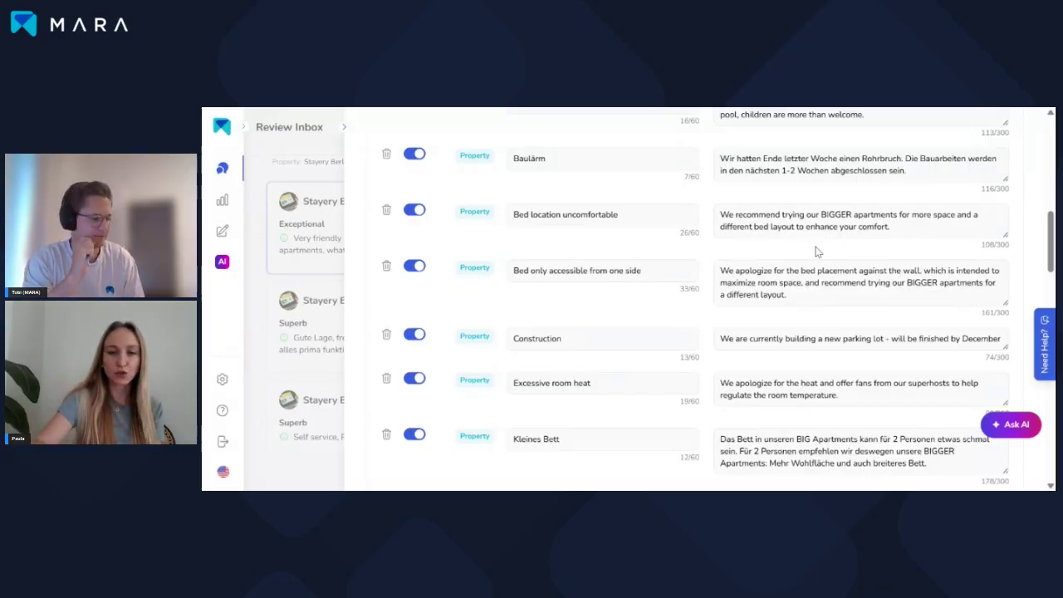
{"action": "scroll", "coordinate": [829, 325], "scroll_direction": "down", "scroll_amount": 2}
{"action": "scroll", "coordinate": [829, 326], "scroll_direction": "down", "scroll_amount": 4}
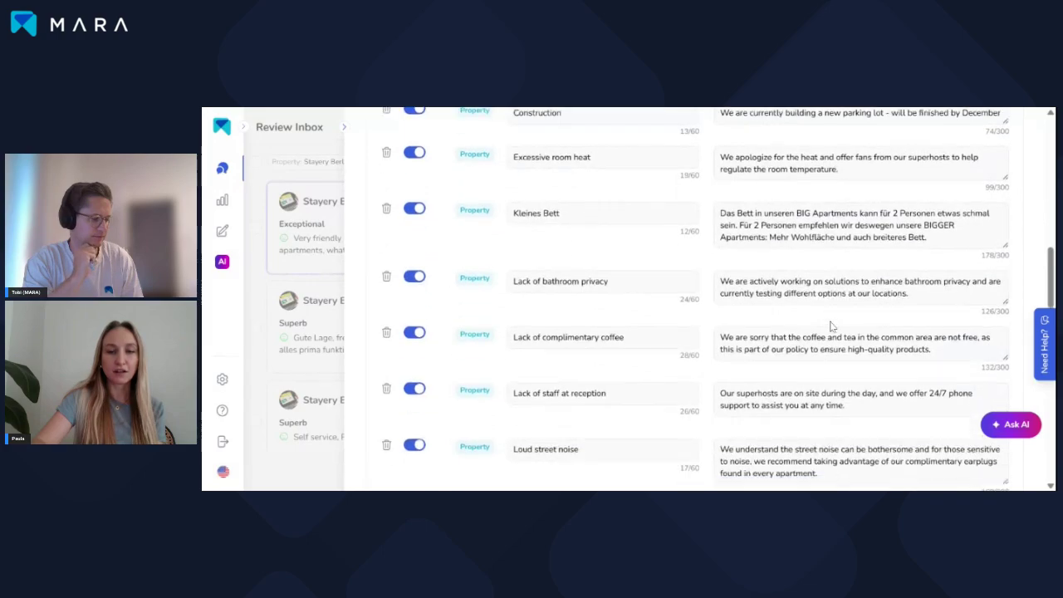
Delete the blank property-level Smart Snippet at the end of the list.
{"action": "scroll", "coordinate": [829, 326], "scroll_direction": "down", "scroll_amount": 3}
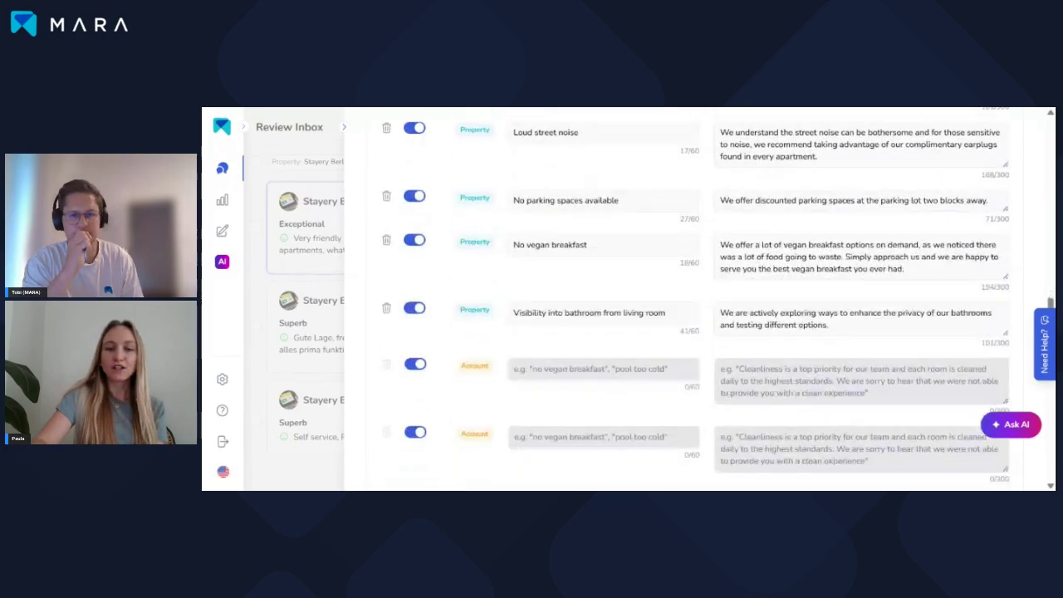
{"action": "scroll", "coordinate": [508, 144], "scroll_direction": "down", "scroll_amount": 2}
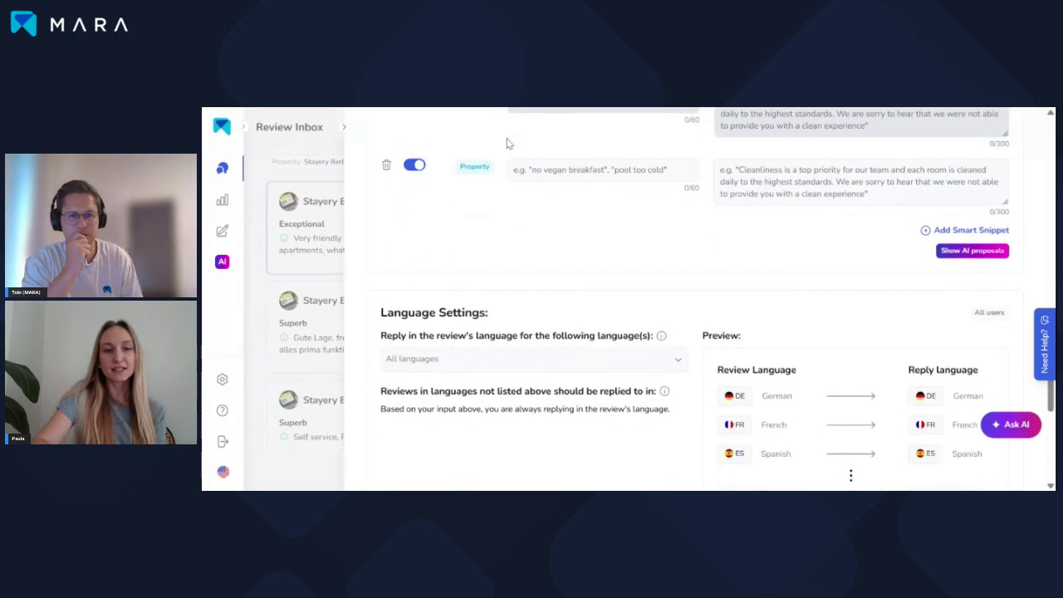
{"action": "left_click", "coordinate": [386, 165]}
Open the AI proposals for Smart Snippets and examine the suggested topics and replies down to the cleaning service ones.
{"action": "scroll", "coordinate": [718, 212], "scroll_direction": "up", "scroll_amount": 2}
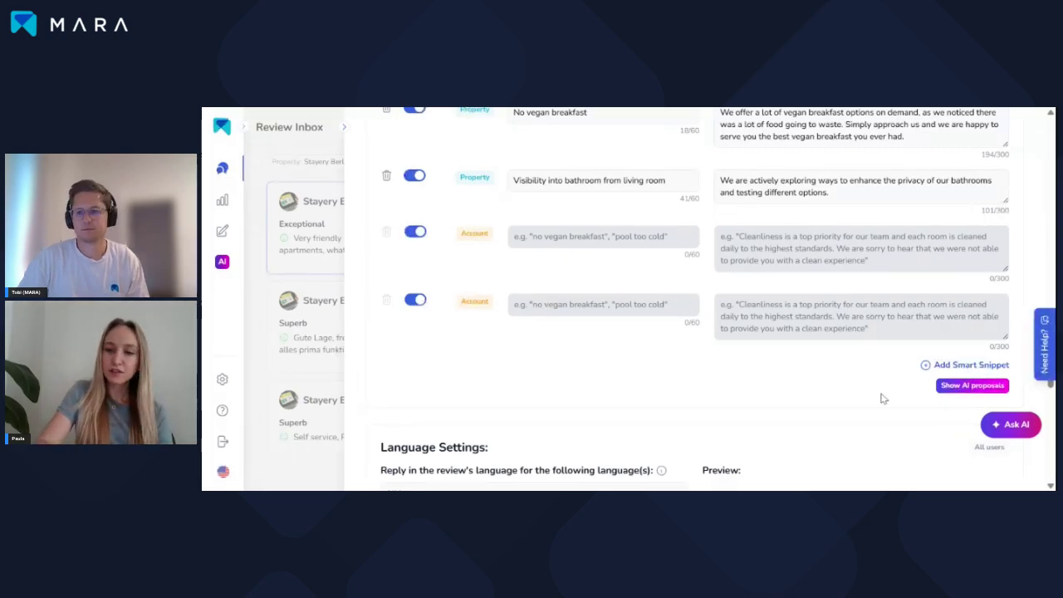
{"action": "left_click", "coordinate": [965, 388]}
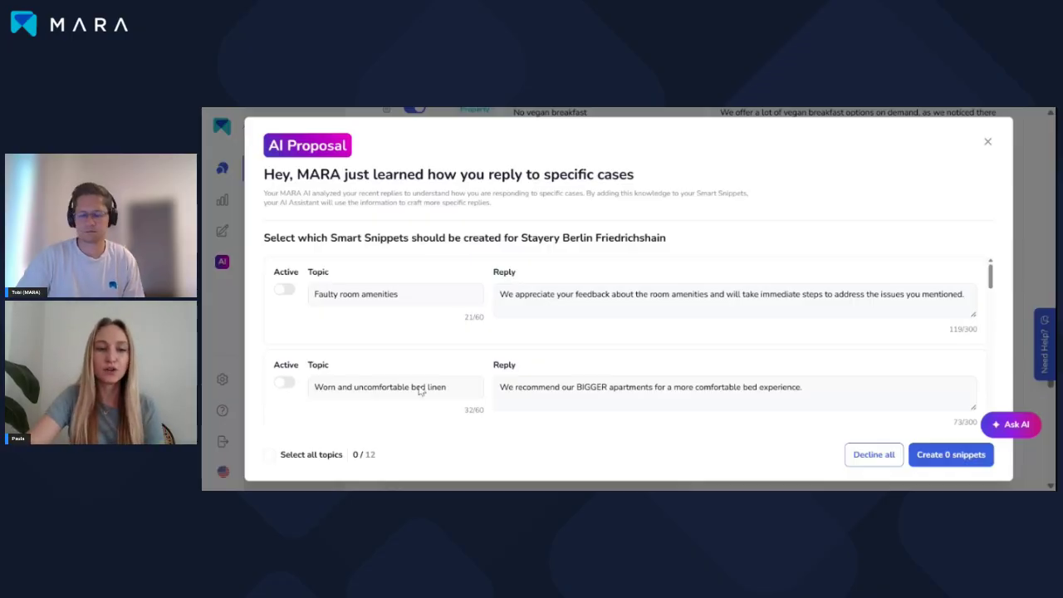
{"action": "scroll", "coordinate": [419, 391], "scroll_direction": "down", "scroll_amount": 3}
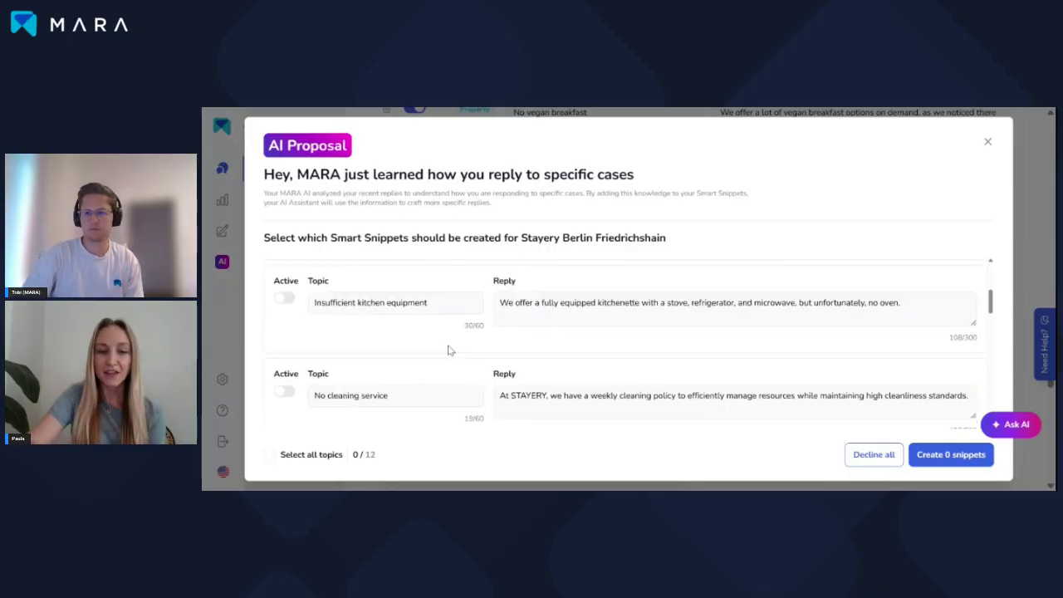
{"action": "scroll", "coordinate": [448, 349], "scroll_direction": "down", "scroll_amount": 1}
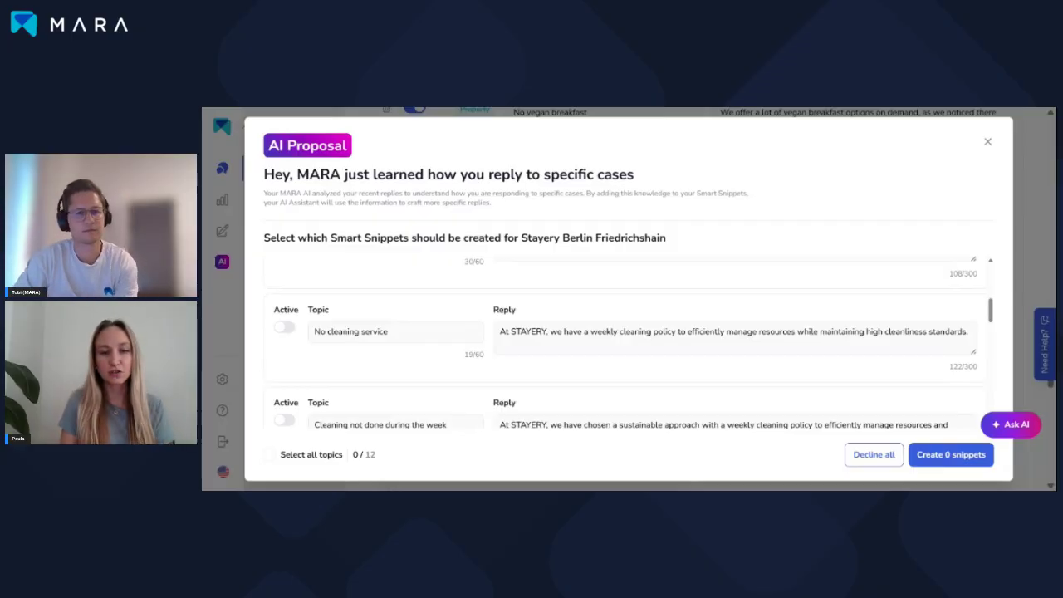
Activate the proposed "No cleaning service" snippet, but close the proposals without creating it.
{"action": "left_click", "coordinate": [508, 331]}
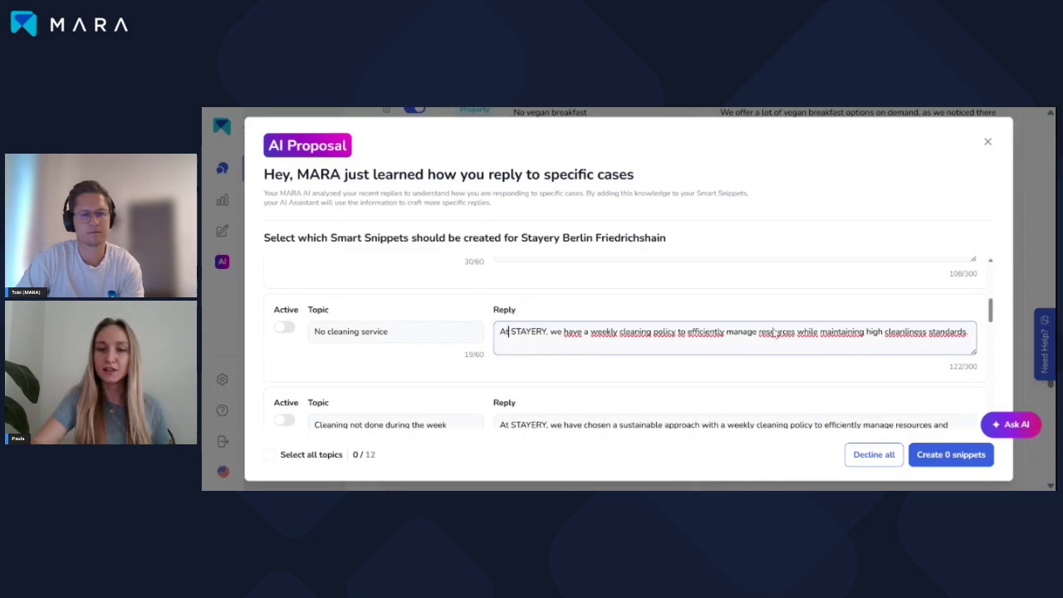
{"action": "left_click", "coordinate": [283, 331]}
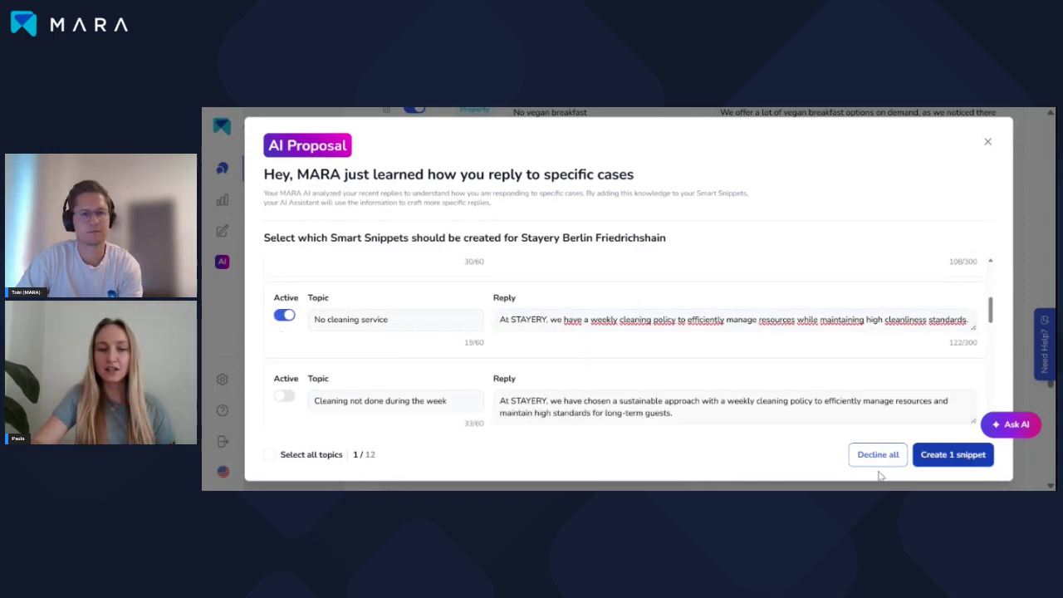
{"action": "left_click", "coordinate": [988, 145]}
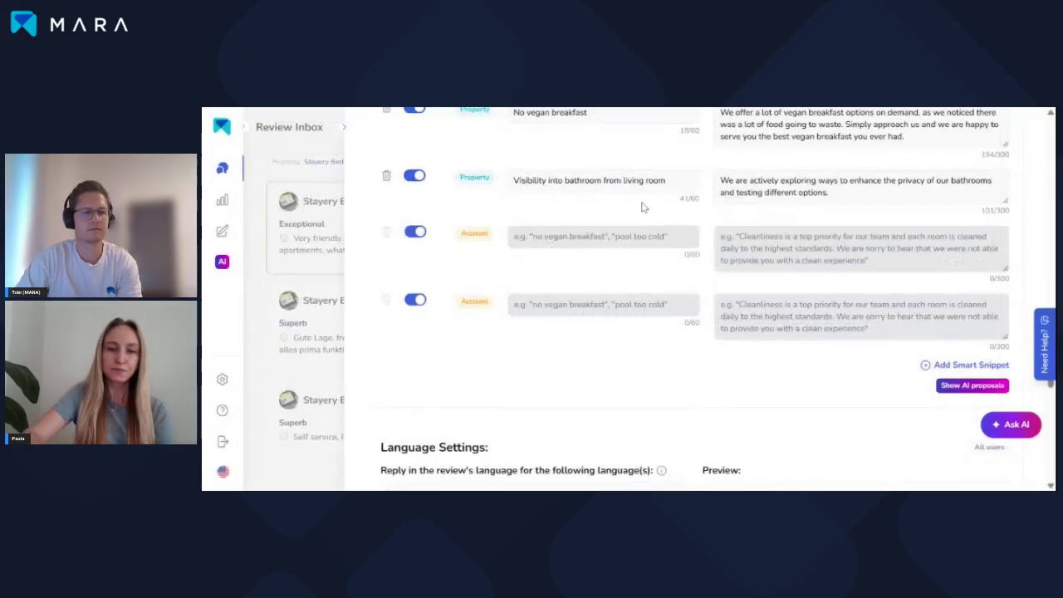
Switch the first account-level Smart Snippet off and back on.
{"action": "scroll", "coordinate": [615, 208], "scroll_direction": "up", "scroll_amount": 2}
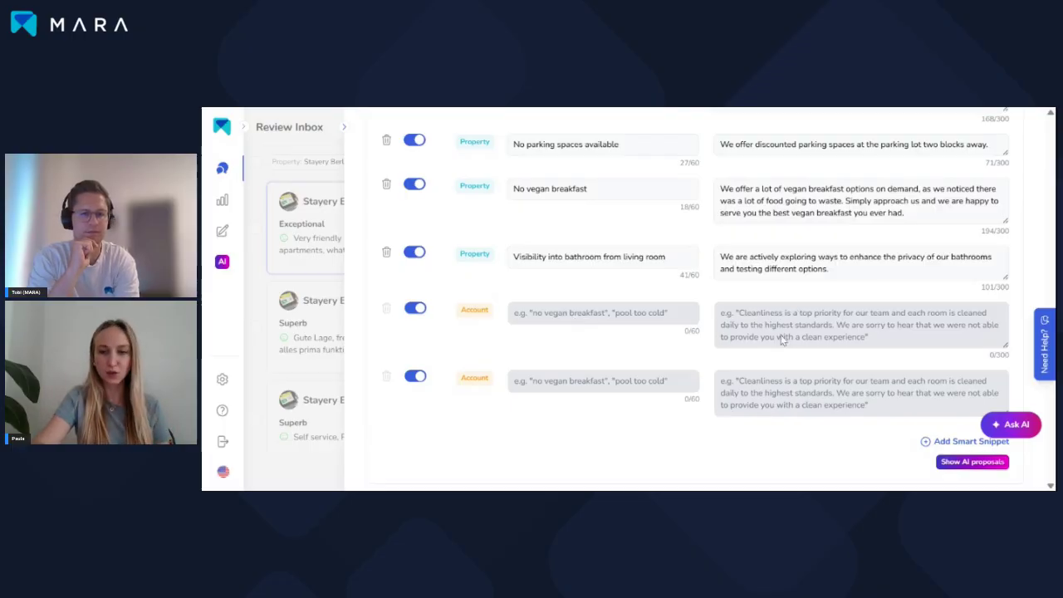
{"action": "left_click", "coordinate": [417, 312]}
{"action": "left_click", "coordinate": [416, 312]}
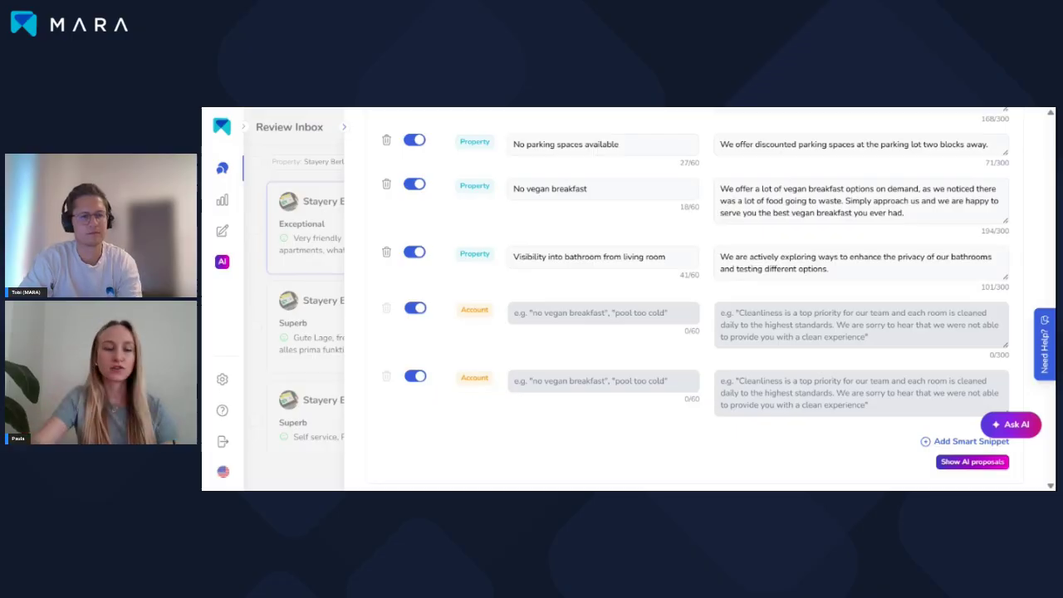
Open the Account AI settings and examine the account-level Smart Snippets.
{"action": "left_click", "coordinate": [222, 380]}
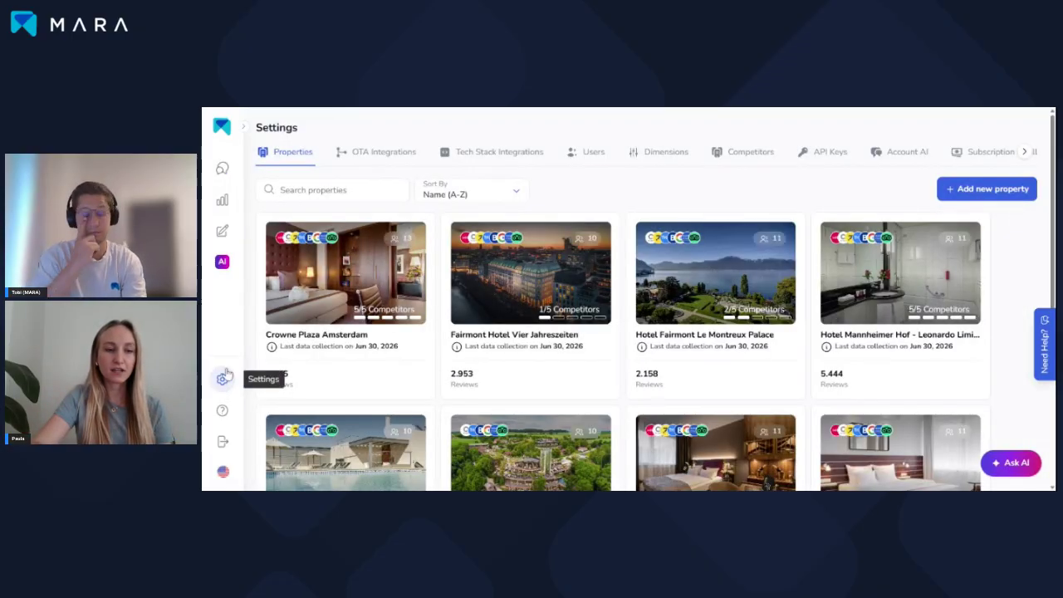
{"action": "left_click", "coordinate": [900, 151]}
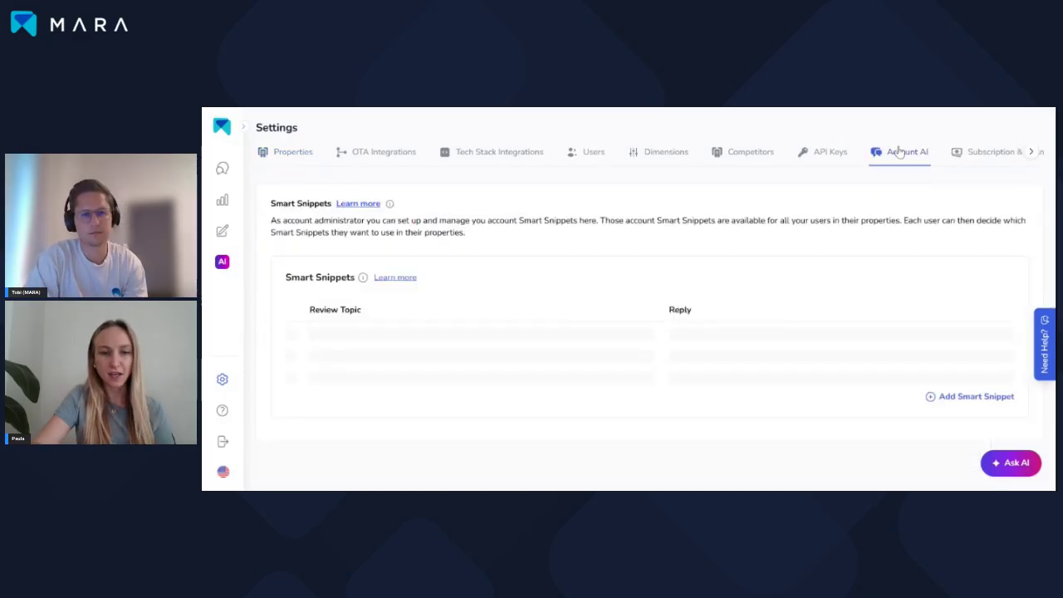
{"action": "scroll", "coordinate": [769, 309], "scroll_direction": "down", "scroll_amount": 1}
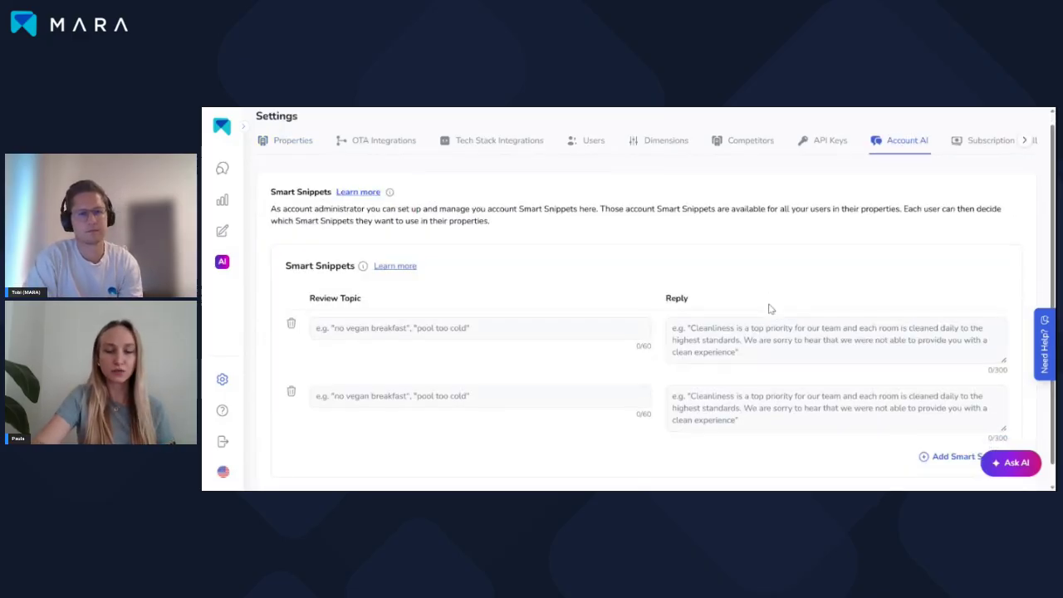
{"action": "scroll", "coordinate": [769, 309], "scroll_direction": "down", "scroll_amount": 2}
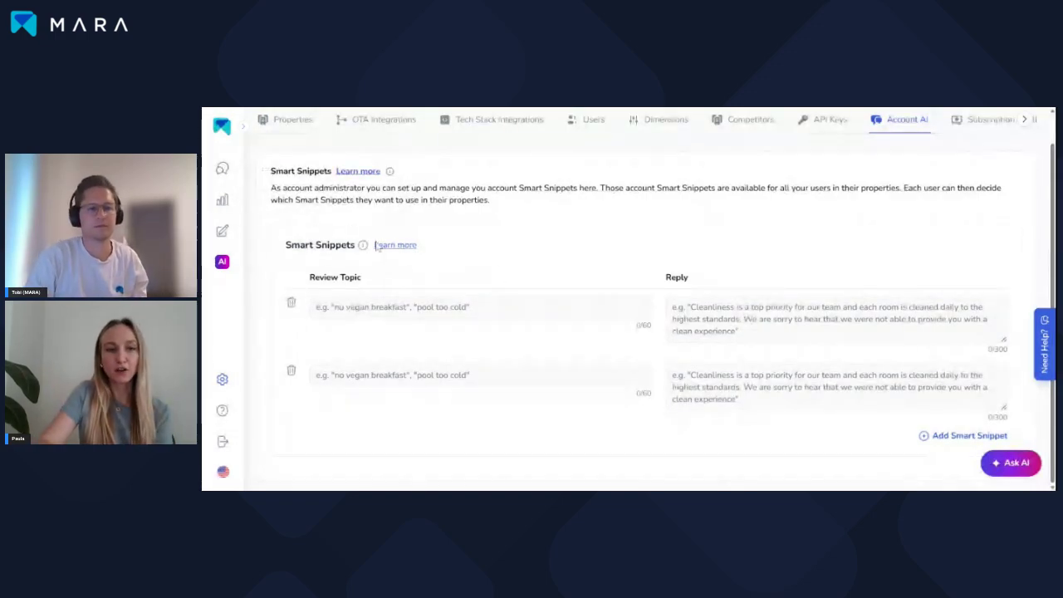
Return to the review inbox's reply settings and examine the AI version, response length and Smart Snippets sections.
{"action": "mouse_move", "coordinate": [226, 172]}
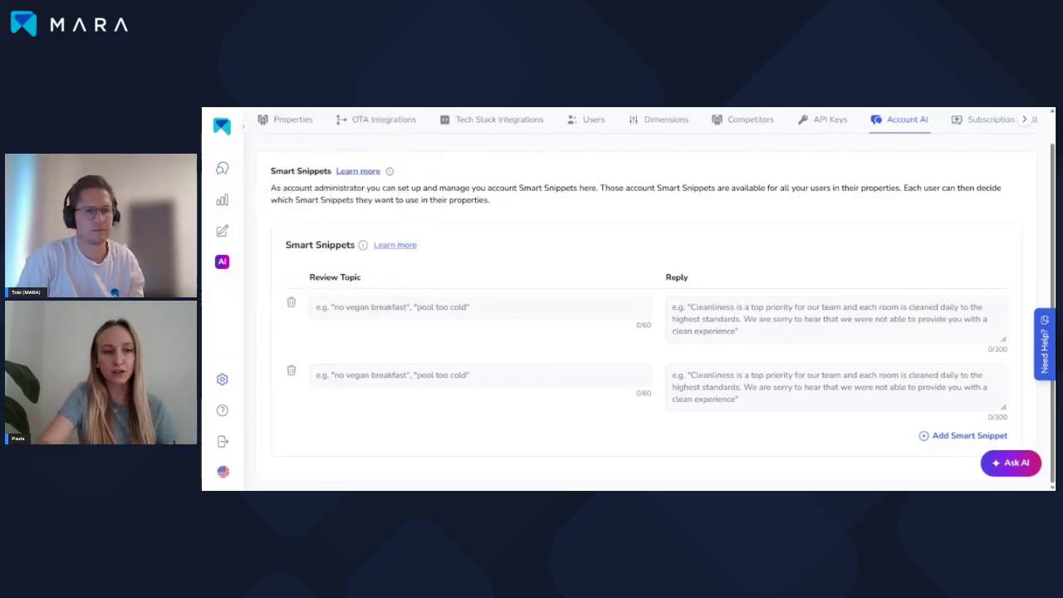
{"action": "left_click", "coordinate": [277, 192]}
{"action": "scroll", "coordinate": [697, 290], "scroll_direction": "down", "scroll_amount": 3}
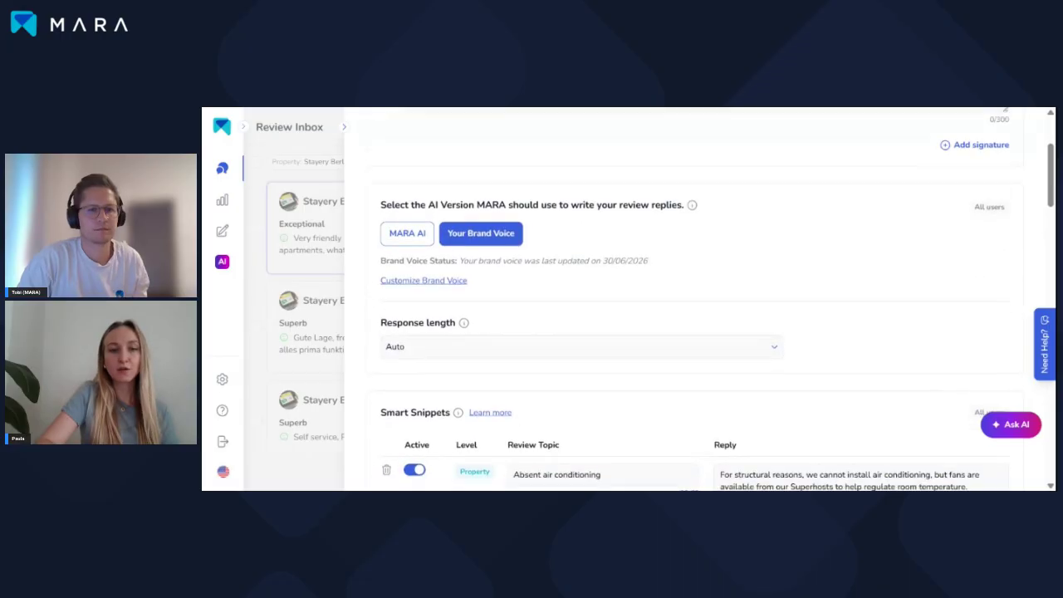
{"action": "scroll", "coordinate": [483, 236], "scroll_direction": "down", "scroll_amount": 3}
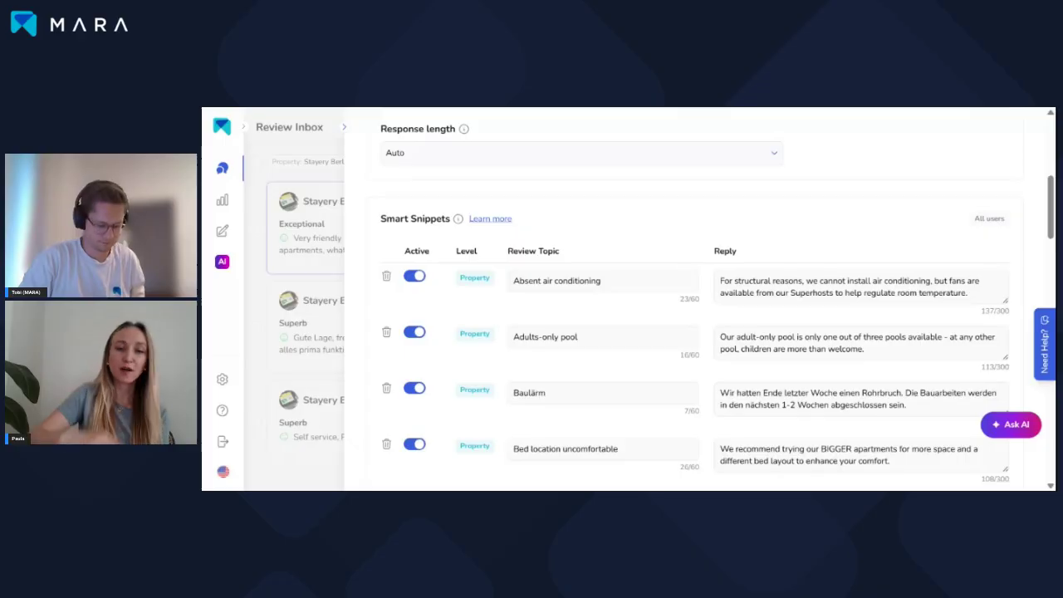
{"action": "scroll", "coordinate": [890, 384], "scroll_direction": "down", "scroll_amount": 2}
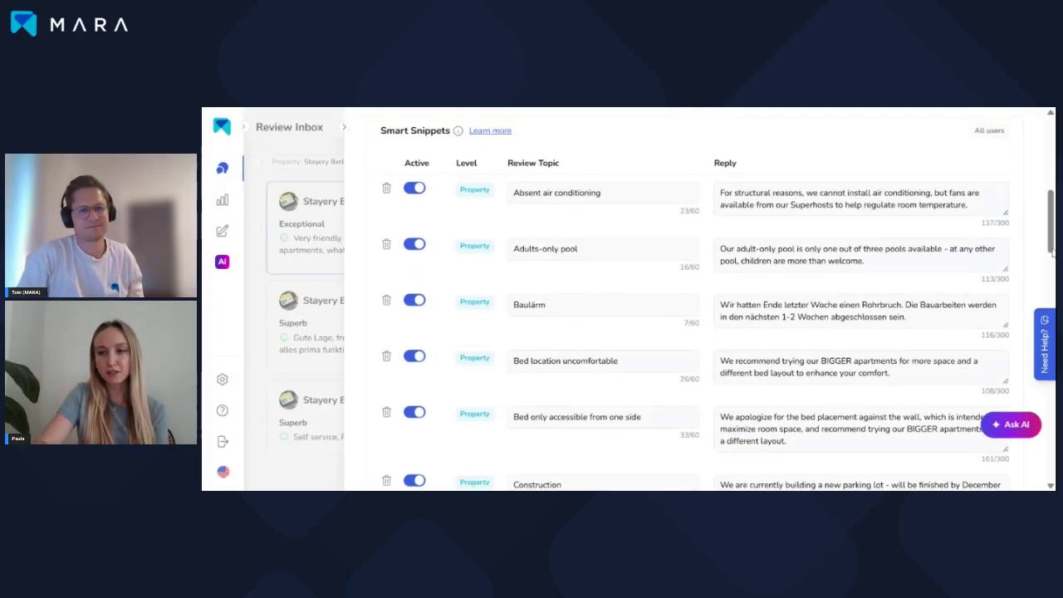
In the Language Settings, choose EN (US) and DE as the languages to be answered in the review's own language.
{"action": "left_click_drag", "start_coordinate": [1050, 249], "coordinate": [1051, 382]}
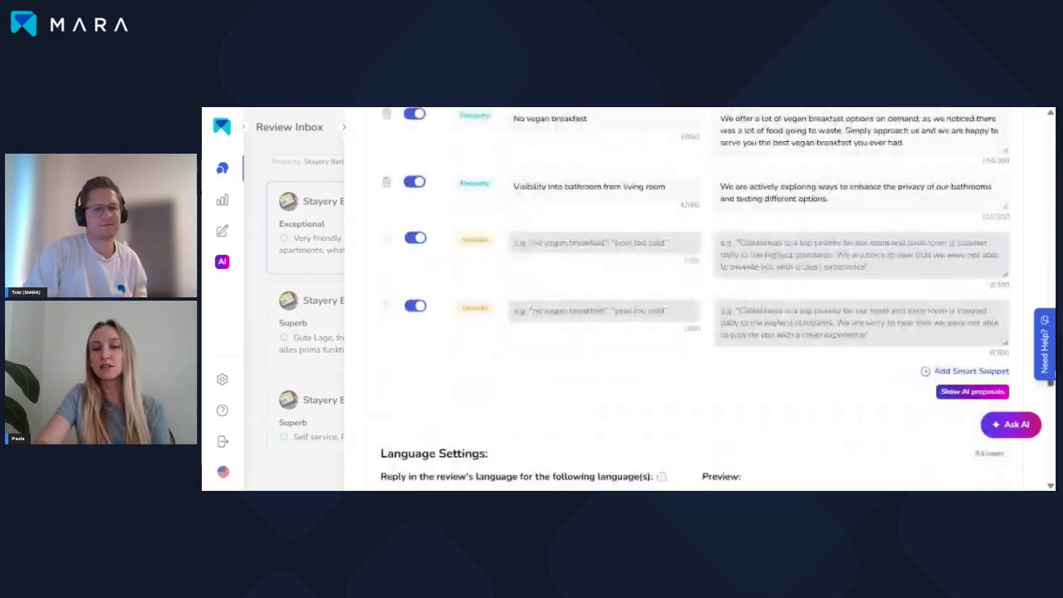
{"action": "scroll", "coordinate": [693, 299], "scroll_direction": "up", "scroll_amount": 1}
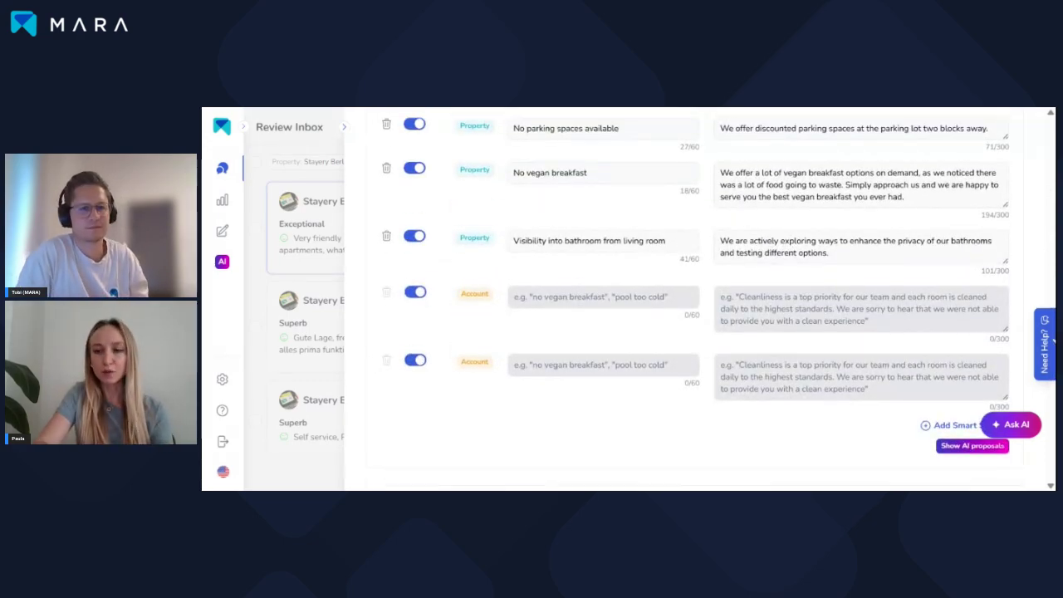
{"action": "scroll", "coordinate": [828, 255], "scroll_direction": "down", "scroll_amount": 4}
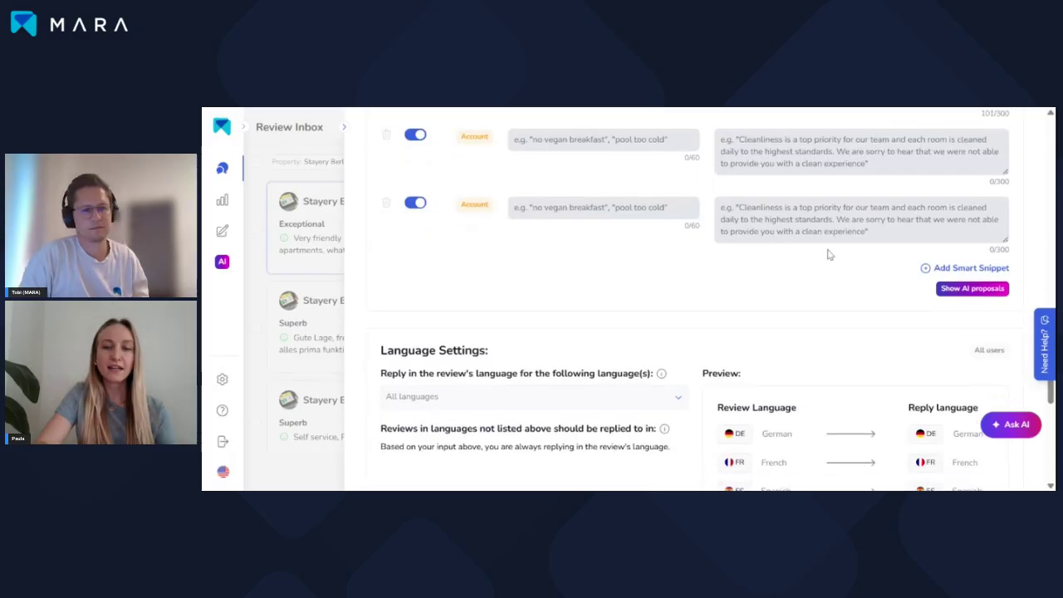
{"action": "scroll", "coordinate": [722, 268], "scroll_direction": "down", "scroll_amount": 1}
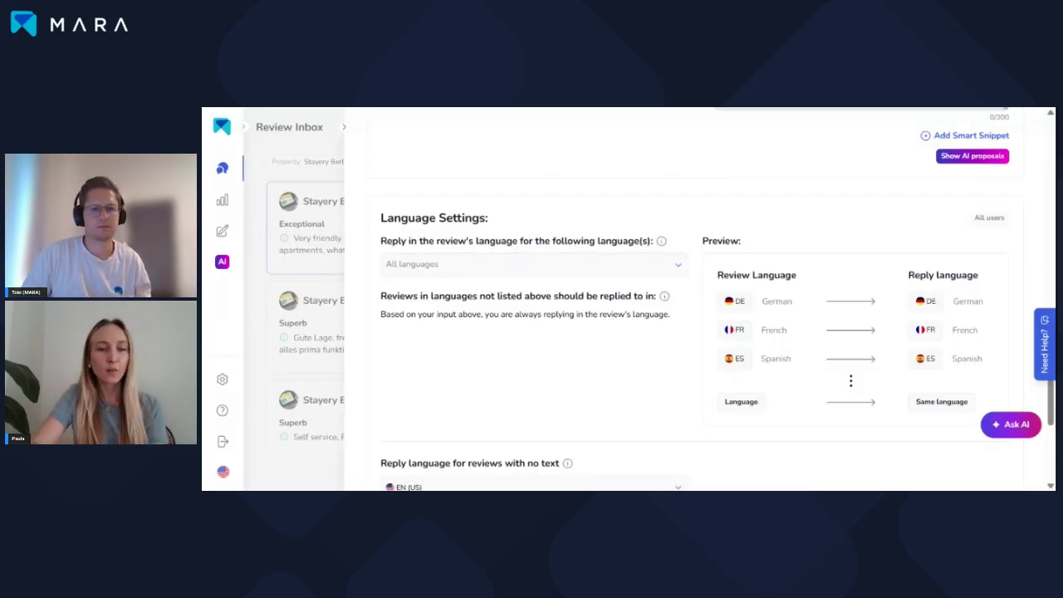
{"action": "left_click", "coordinate": [506, 266]}
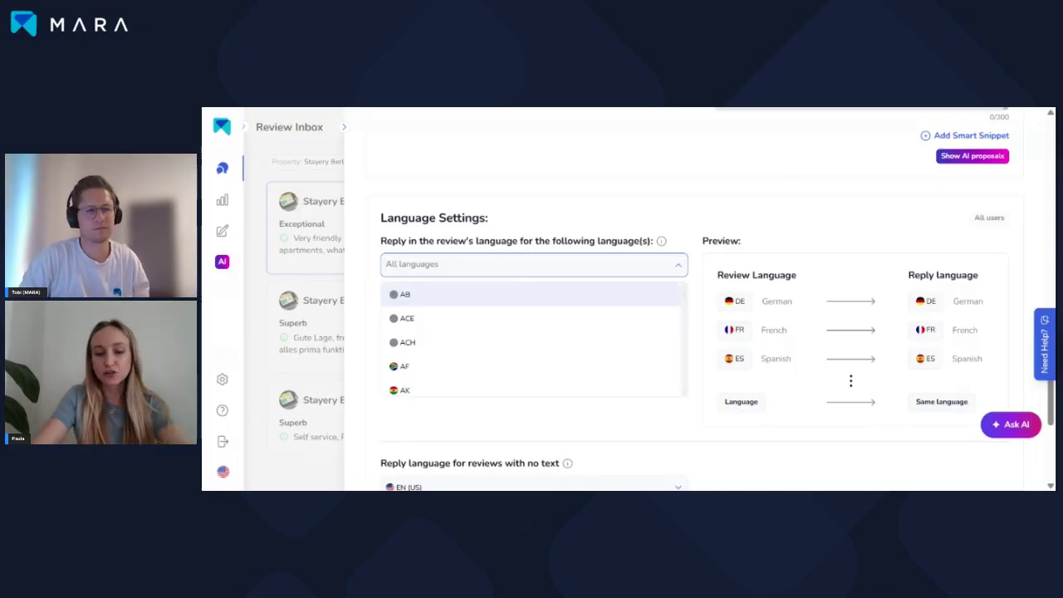
{"action": "type", "text": "en"}
{"action": "left_click", "coordinate": [425, 342]}
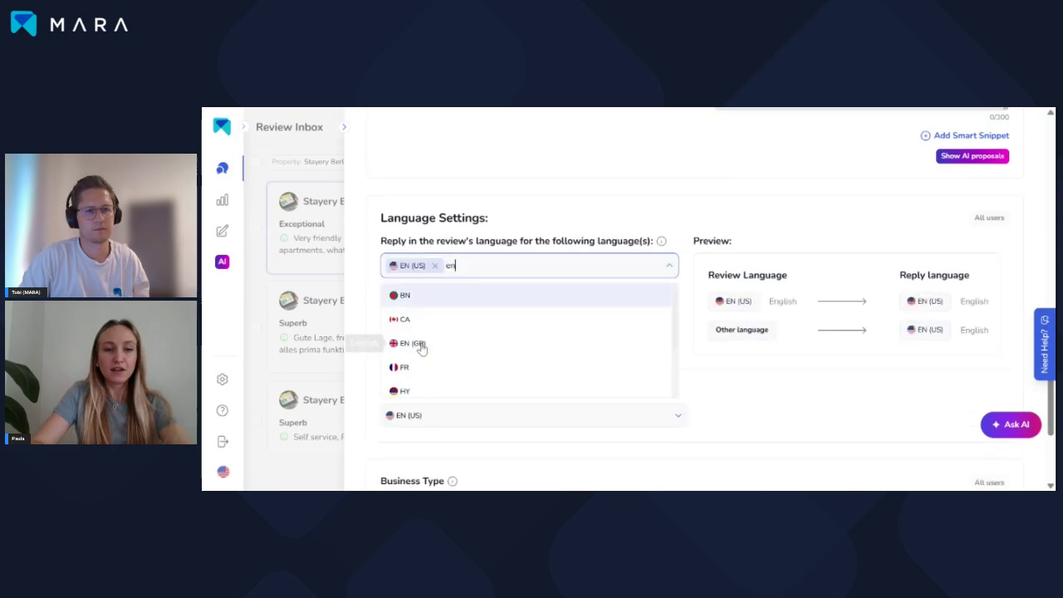
{"action": "key", "text": "BackSpace"}
{"action": "key", "text": "BackSpace"}
{"action": "type", "text": "de"}
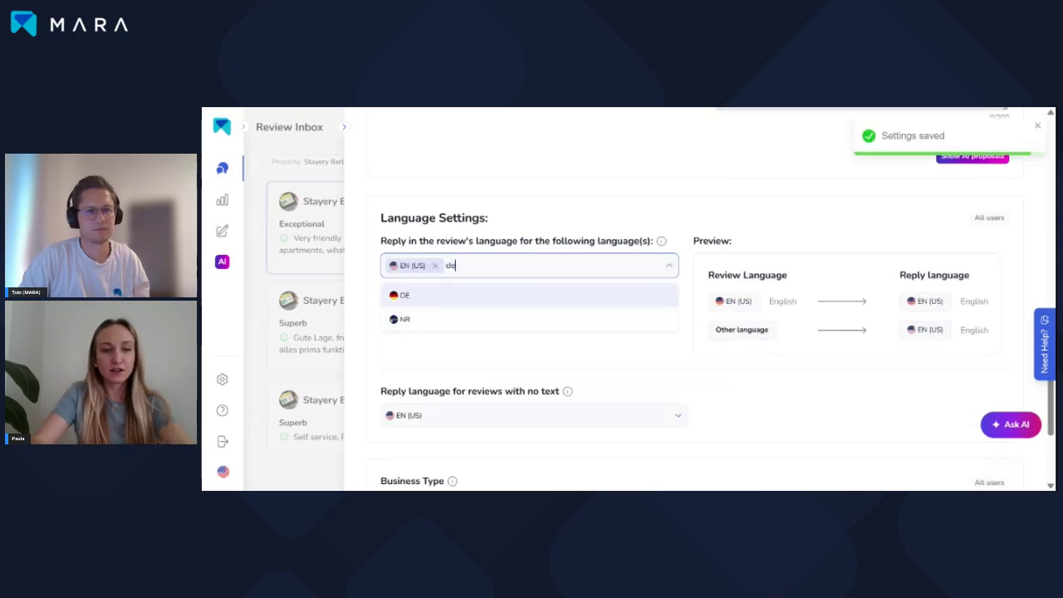
{"action": "left_click", "coordinate": [479, 295]}
{"action": "left_click", "coordinate": [587, 214]}
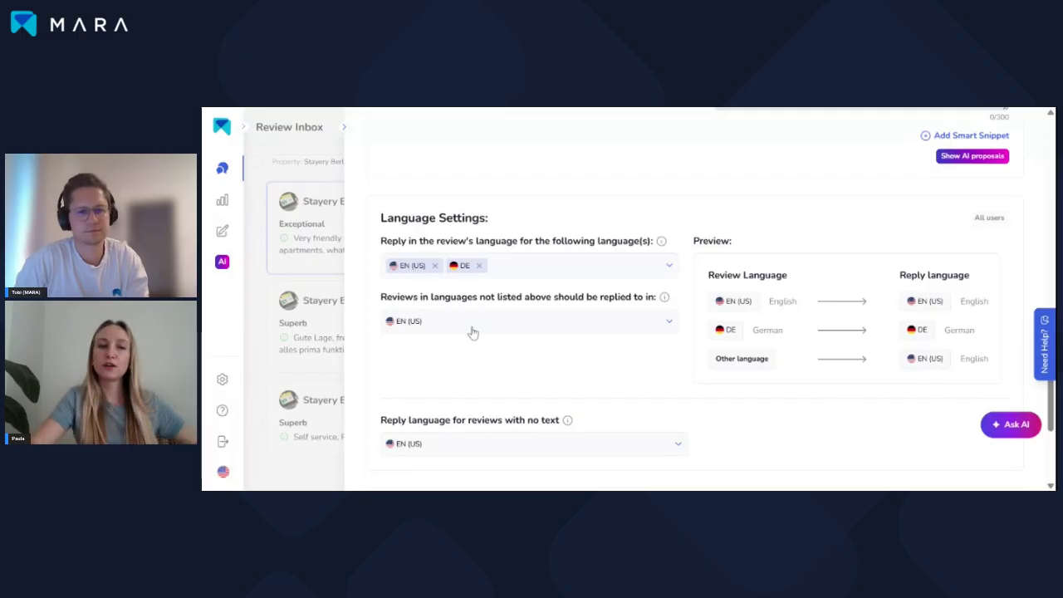
Remove EN (US) and DE from the reply languages so all languages are answered in the review's own language, and leave the reply settings.
{"action": "left_click", "coordinate": [432, 266]}
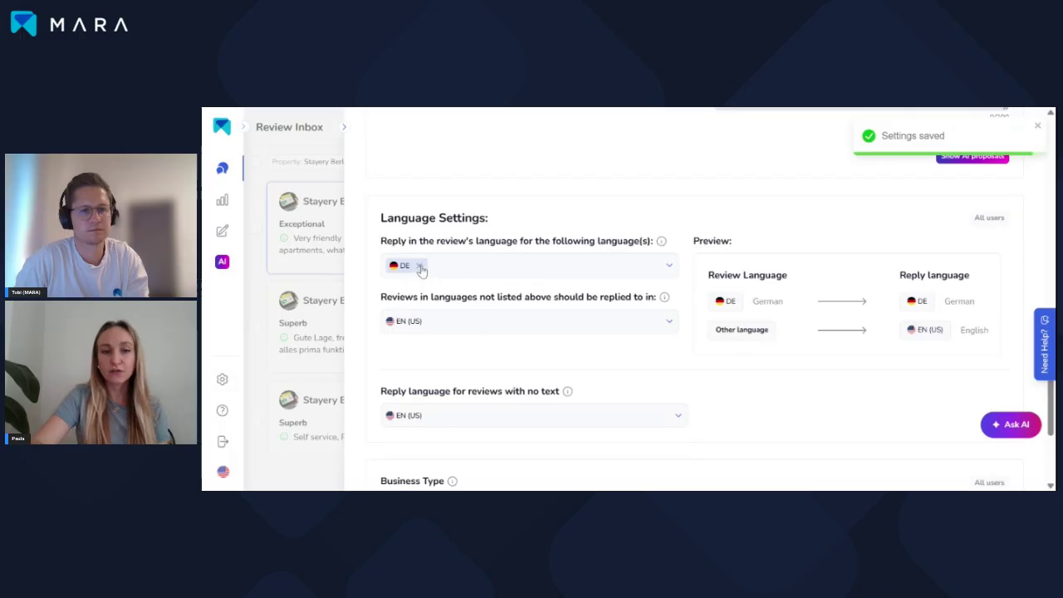
{"action": "left_click", "coordinate": [419, 266]}
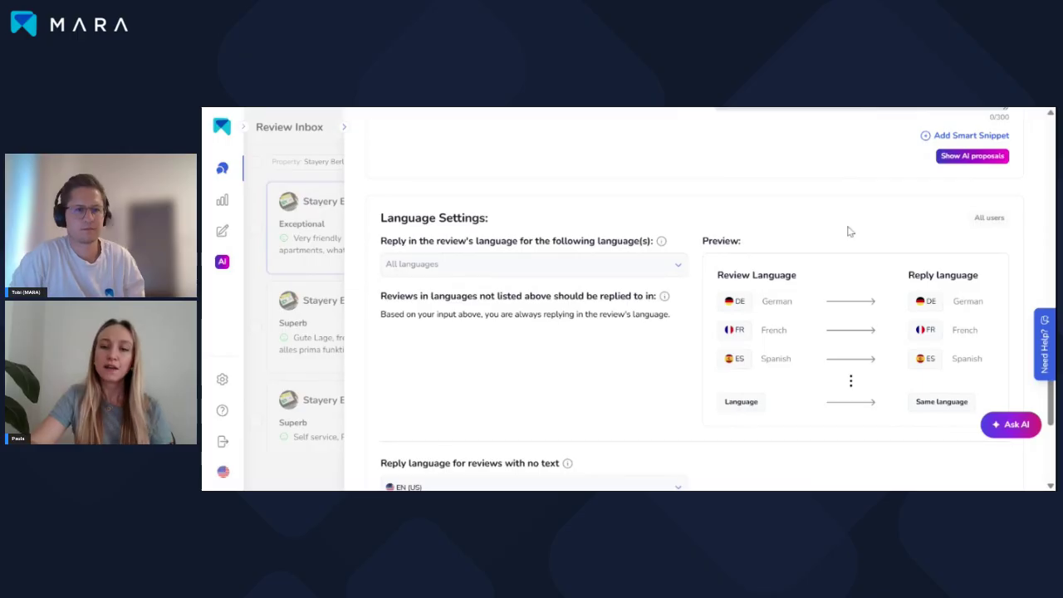
{"action": "scroll", "coordinate": [598, 331], "scroll_direction": "down", "scroll_amount": 1}
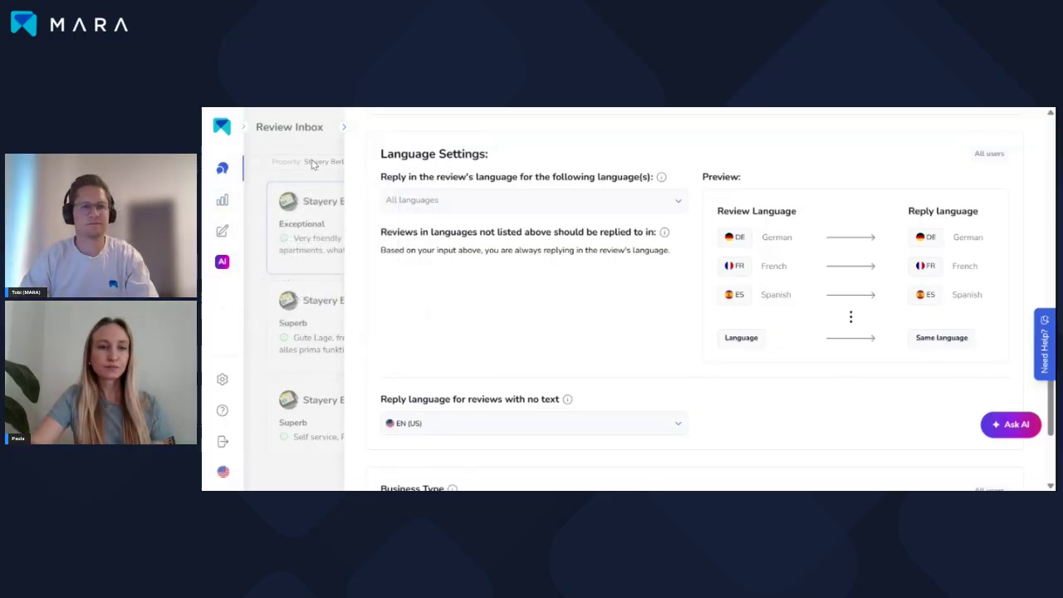
{"action": "left_click", "coordinate": [326, 193]}
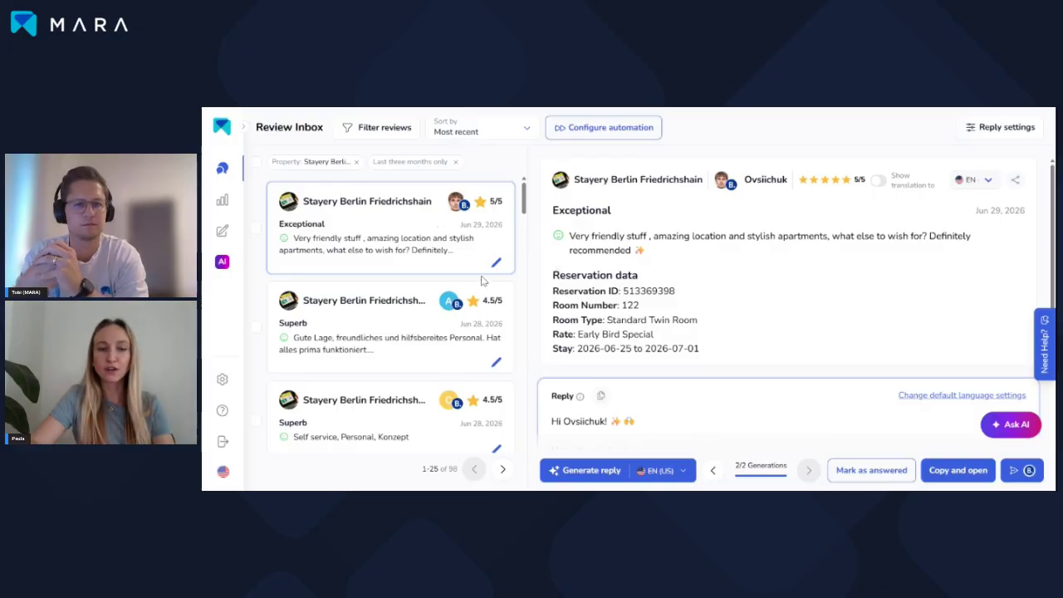
Look through the three newest Stayery Berlin Friedrichshain reviews, then examine the first one's guest, rating and reservation details.
{"action": "left_click", "coordinate": [388, 331]}
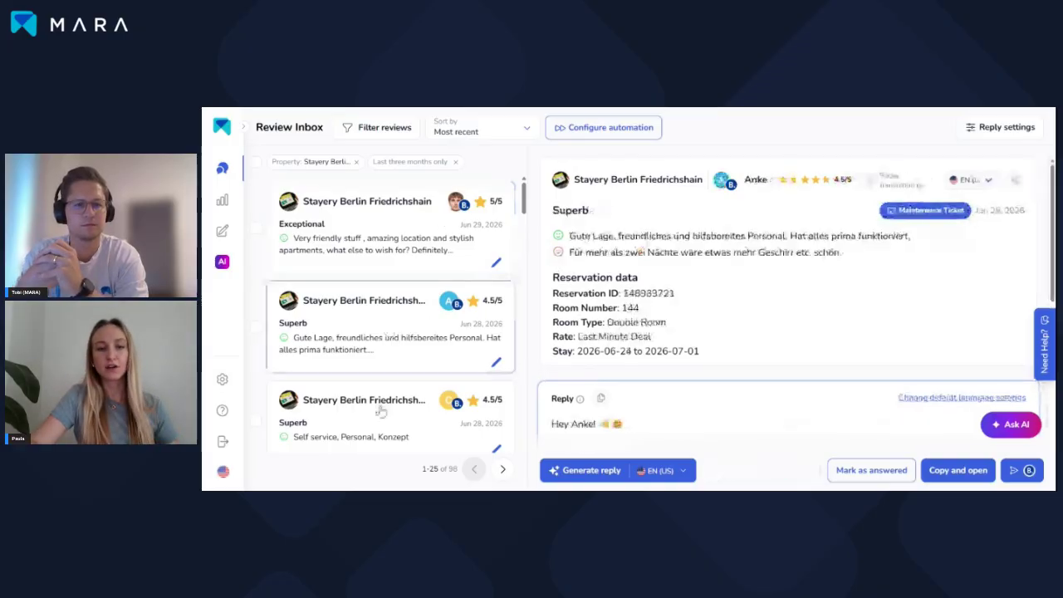
{"action": "left_click", "coordinate": [381, 409]}
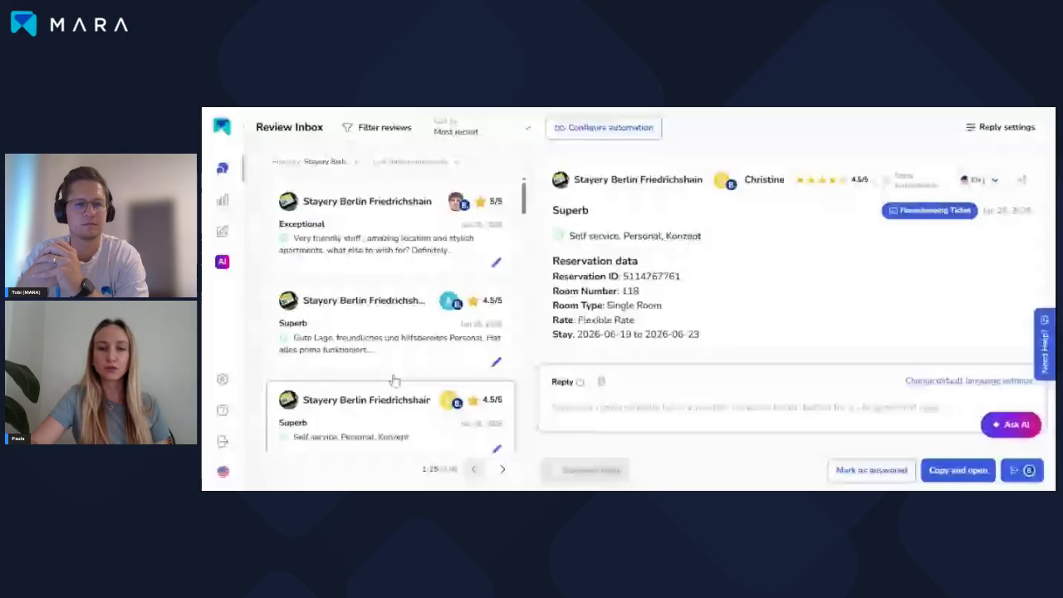
{"action": "scroll", "coordinate": [406, 332], "scroll_direction": "down", "scroll_amount": 1}
{"action": "scroll", "coordinate": [415, 282], "scroll_direction": "up", "scroll_amount": 1}
{"action": "left_click", "coordinate": [405, 236]}
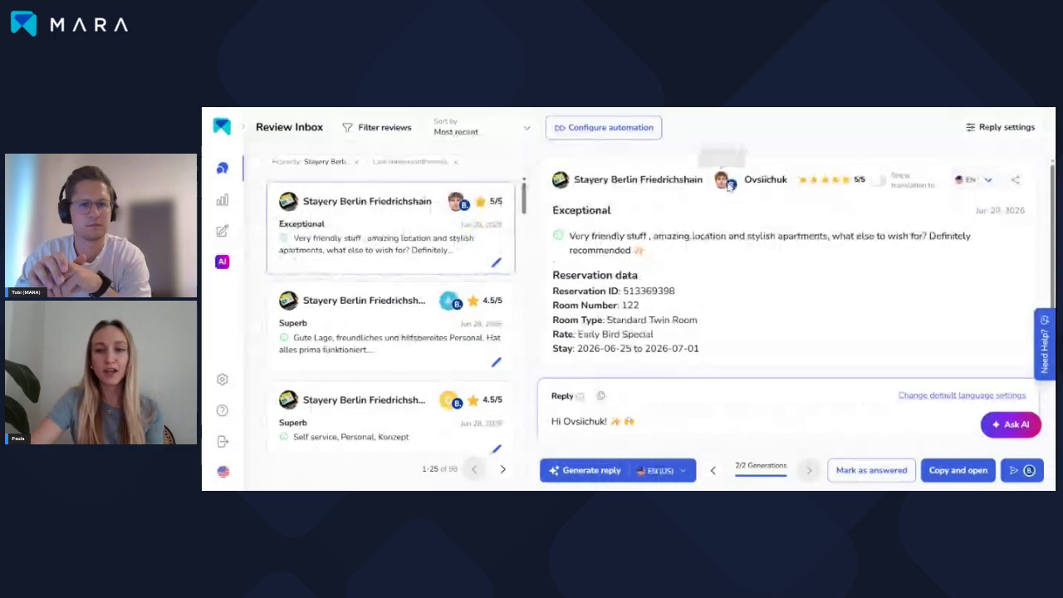
{"action": "mouse_move", "coordinate": [835, 183]}
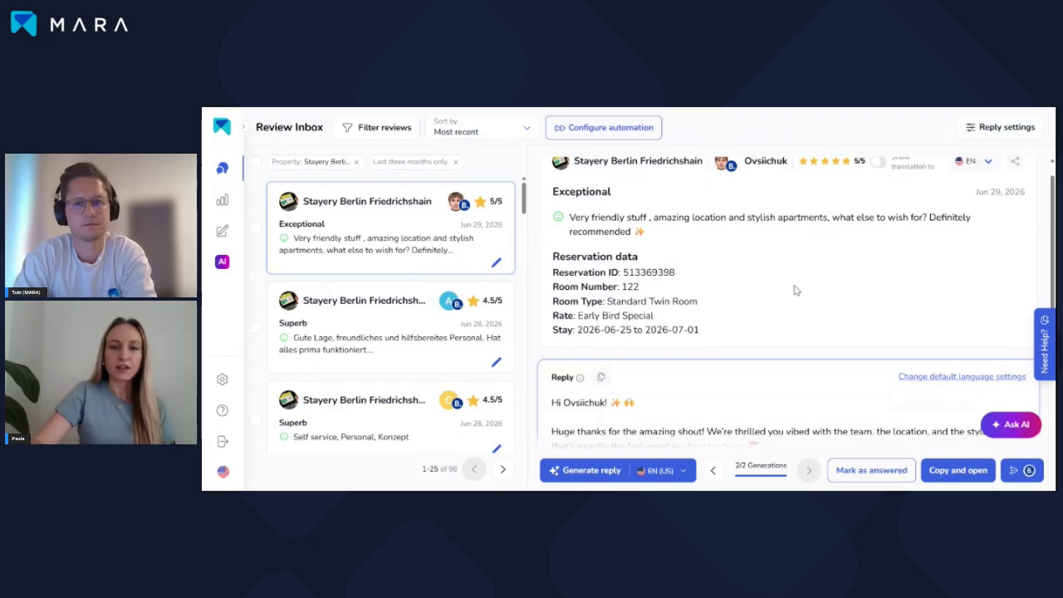
{"action": "scroll", "coordinate": [750, 247], "scroll_direction": "up", "scroll_amount": 1}
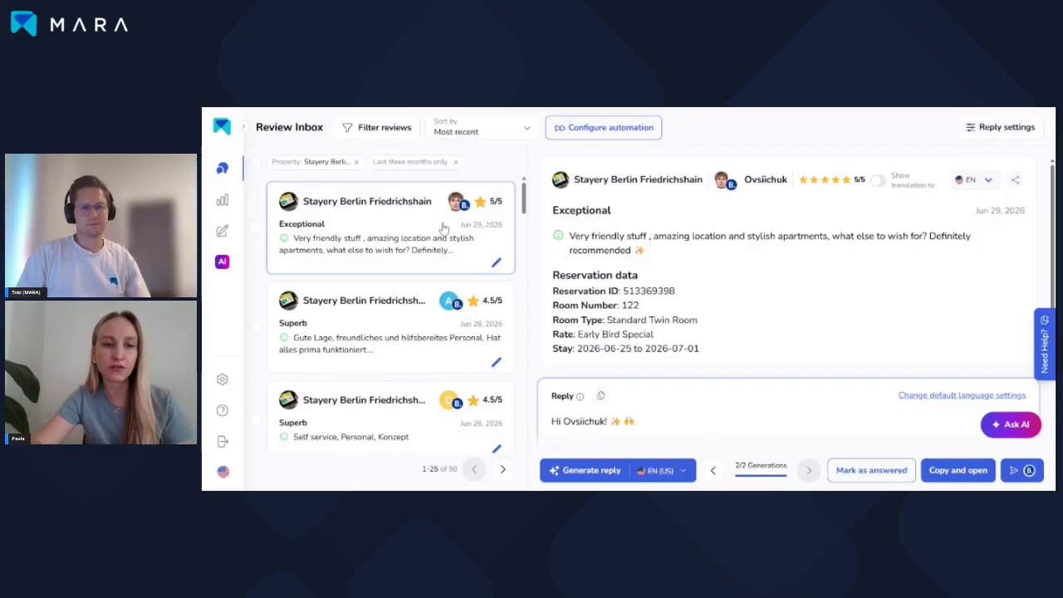
Examine the review filter options from property and publication date to review type, and close the filter without applying changes.
{"action": "left_click", "coordinate": [387, 127]}
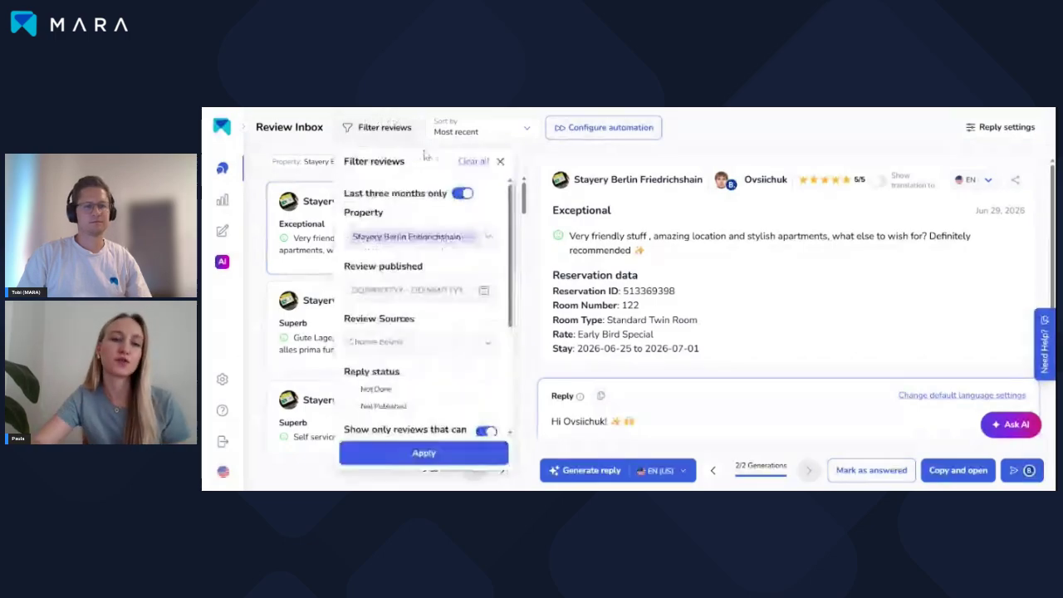
{"action": "scroll", "coordinate": [432, 212], "scroll_direction": "down", "scroll_amount": 1}
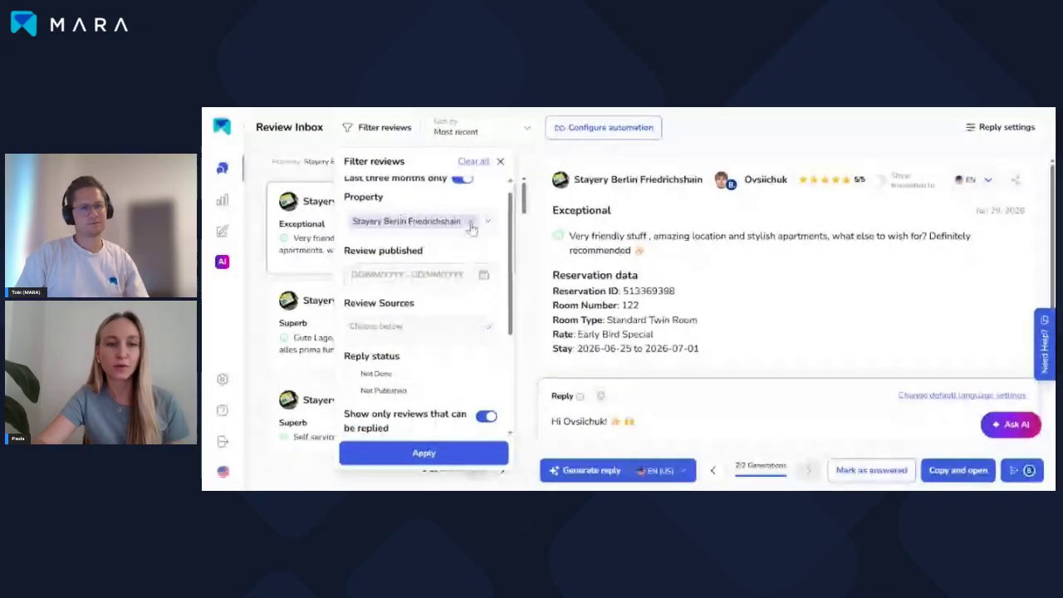
{"action": "scroll", "coordinate": [421, 227], "scroll_direction": "down", "scroll_amount": 3}
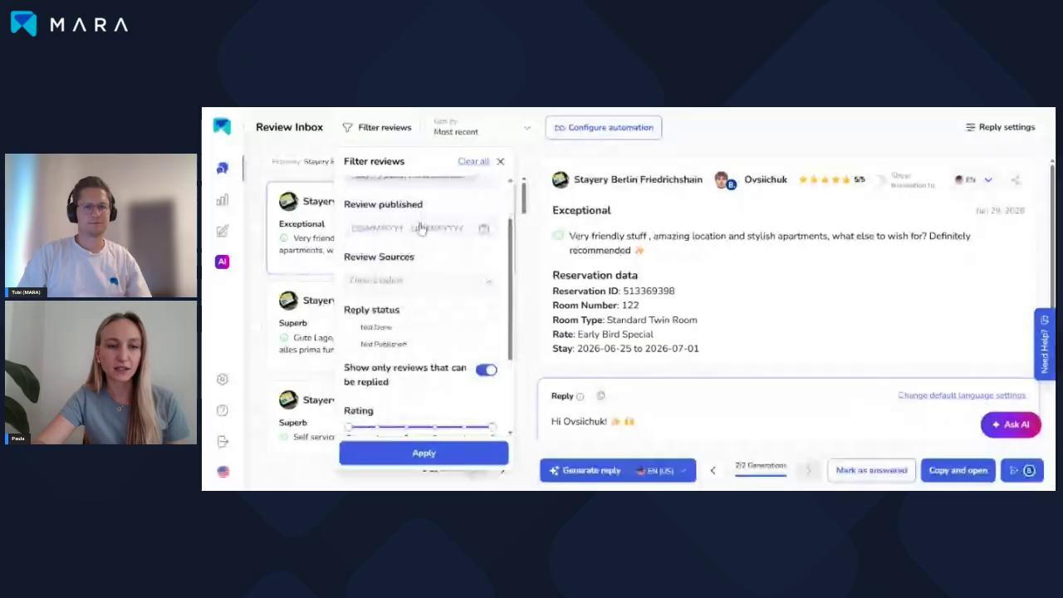
{"action": "scroll", "coordinate": [396, 242], "scroll_direction": "down", "scroll_amount": 2}
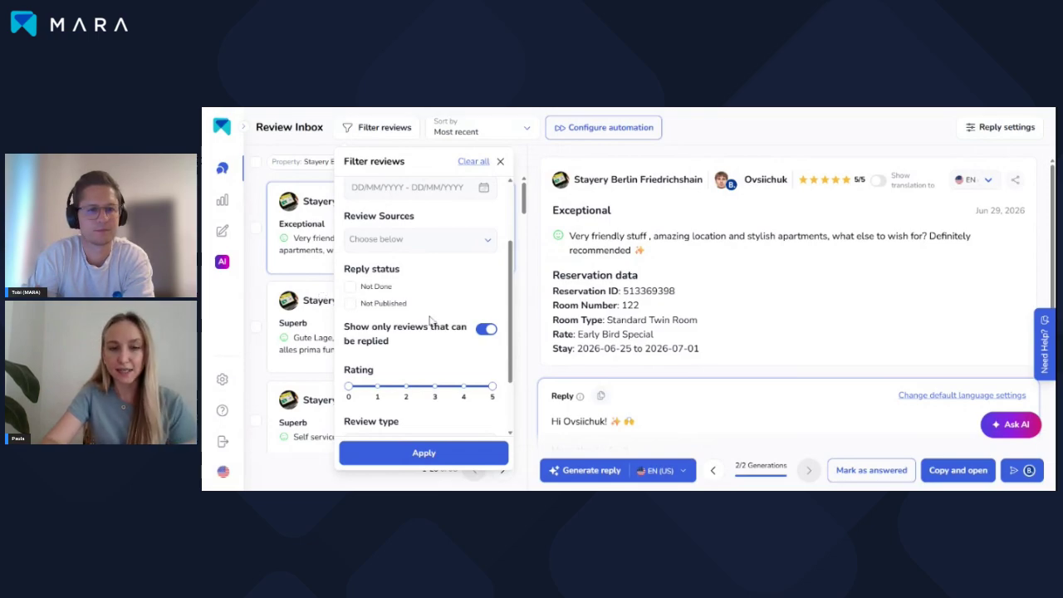
{"action": "scroll", "coordinate": [343, 282], "scroll_direction": "down", "scroll_amount": 1}
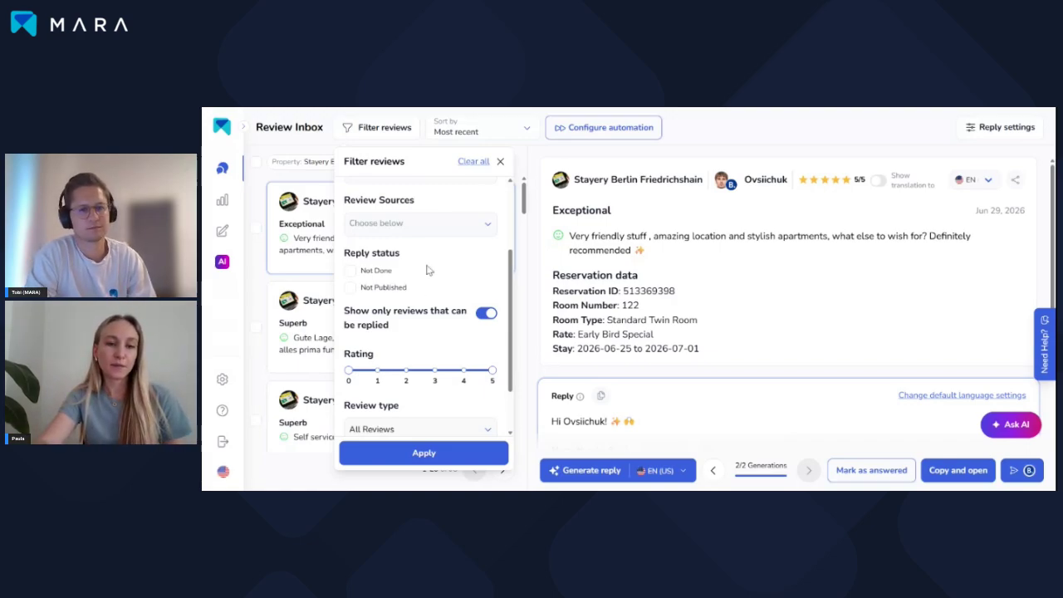
{"action": "scroll", "coordinate": [428, 269], "scroll_direction": "down", "scroll_amount": 1}
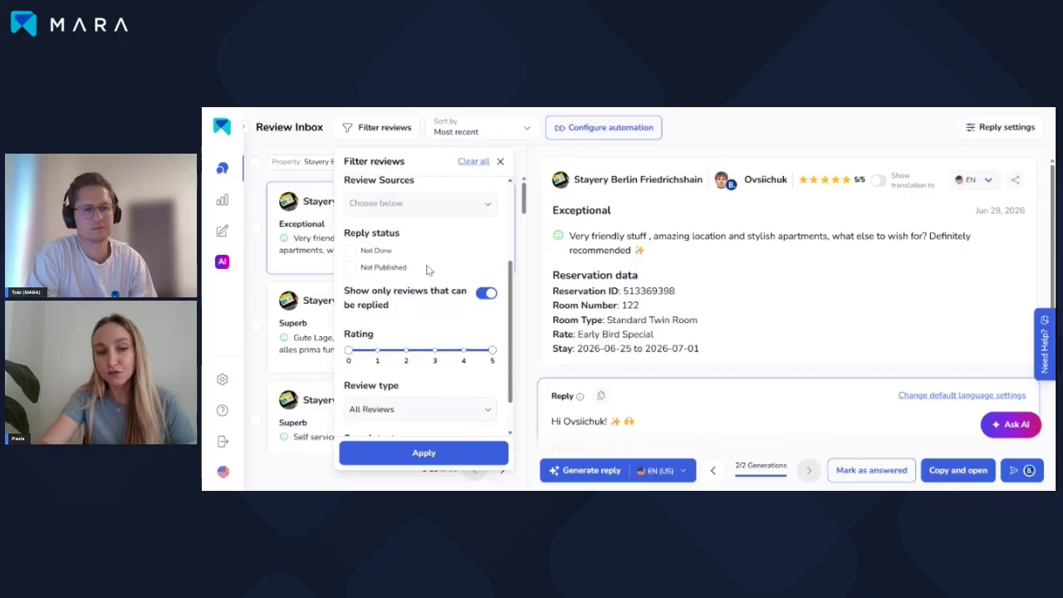
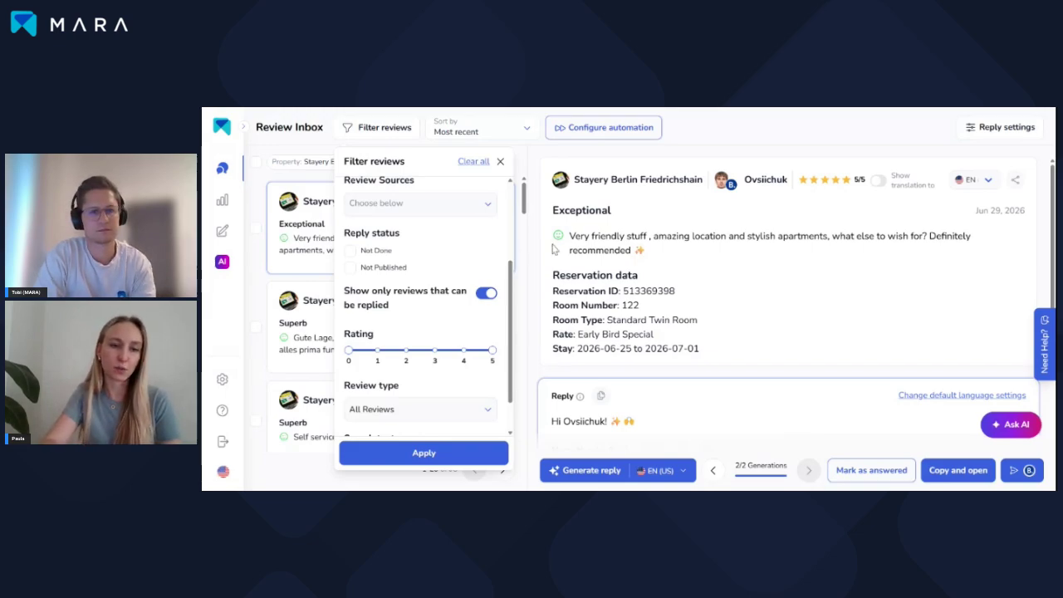
{"action": "left_click", "coordinate": [500, 162]}
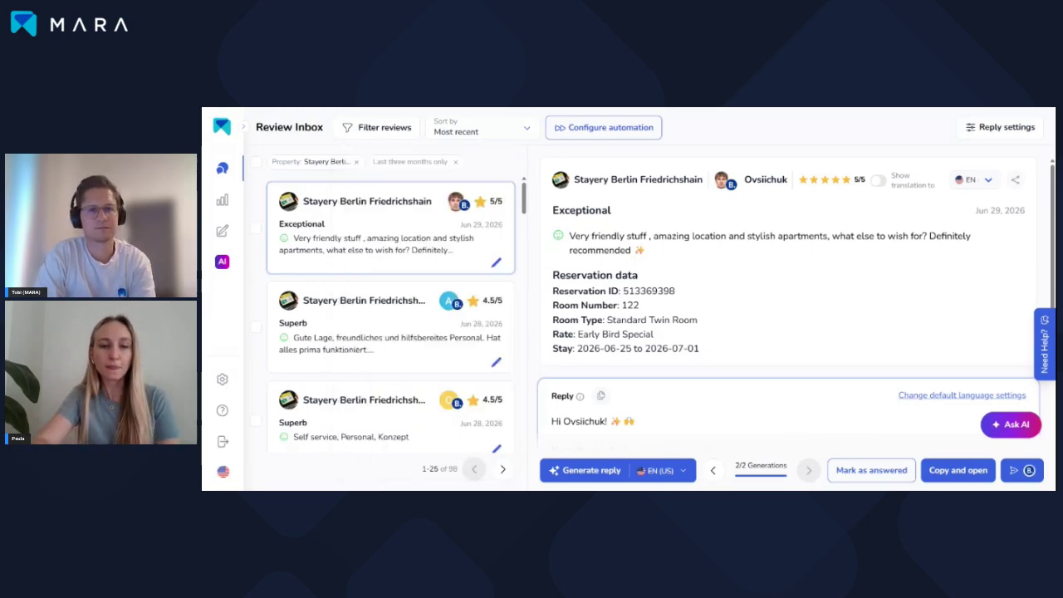
Check the reply status markers in the review list and read the published reply to the 4.5/5 review praising the lively neighbourhood.
{"action": "scroll", "coordinate": [502, 248], "scroll_direction": "down", "scroll_amount": 1}
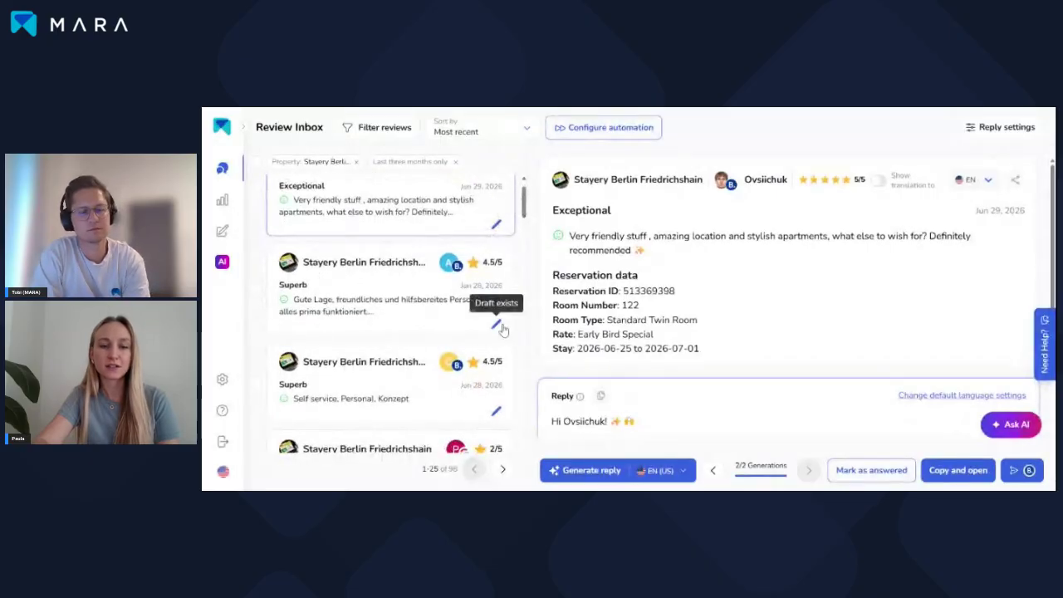
{"action": "scroll", "coordinate": [502, 330], "scroll_direction": "down", "scroll_amount": 3}
{"action": "scroll", "coordinate": [502, 329], "scroll_direction": "down", "scroll_amount": 5}
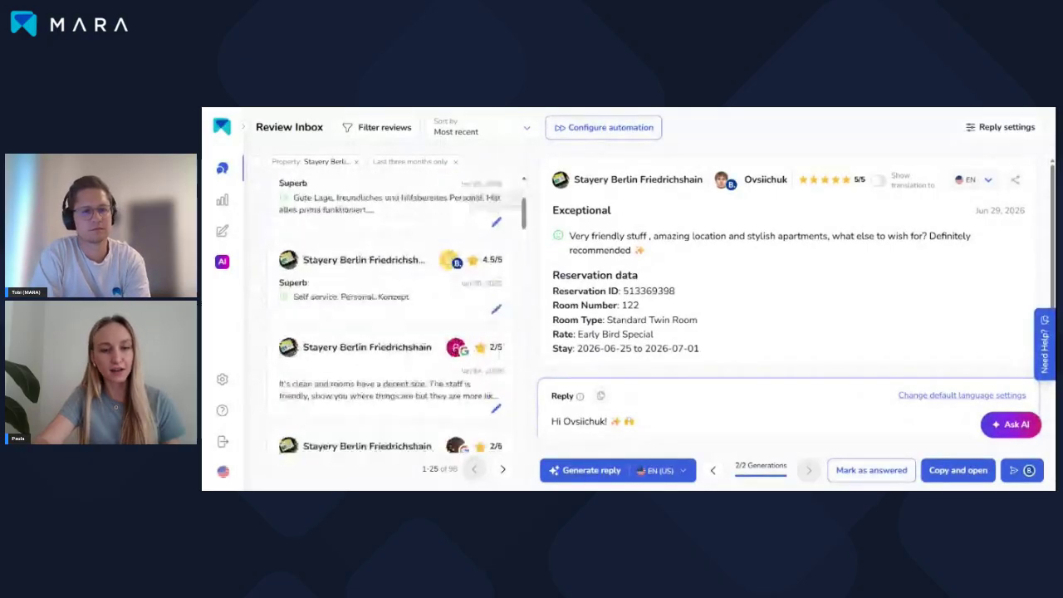
{"action": "scroll", "coordinate": [499, 389], "scroll_direction": "down", "scroll_amount": 2}
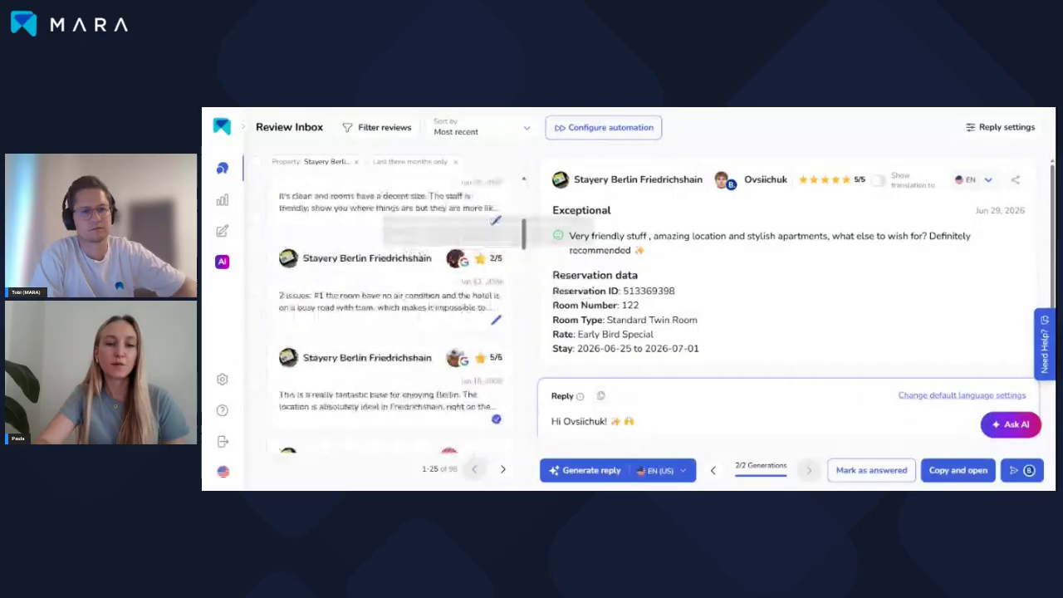
{"action": "scroll", "coordinate": [499, 389], "scroll_direction": "down", "scroll_amount": 4}
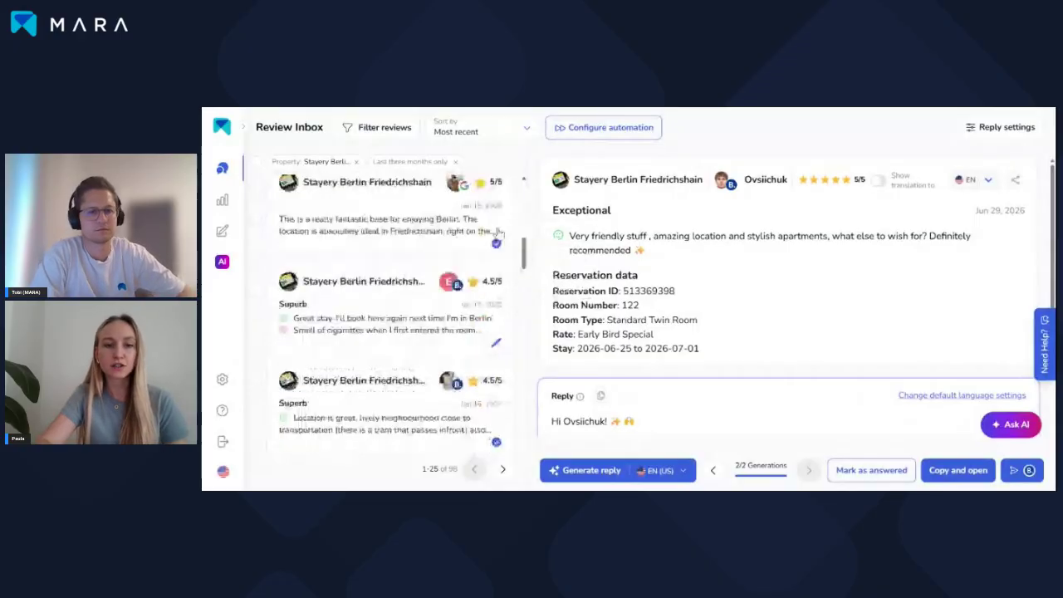
{"action": "scroll", "coordinate": [499, 249], "scroll_direction": "down", "scroll_amount": 4}
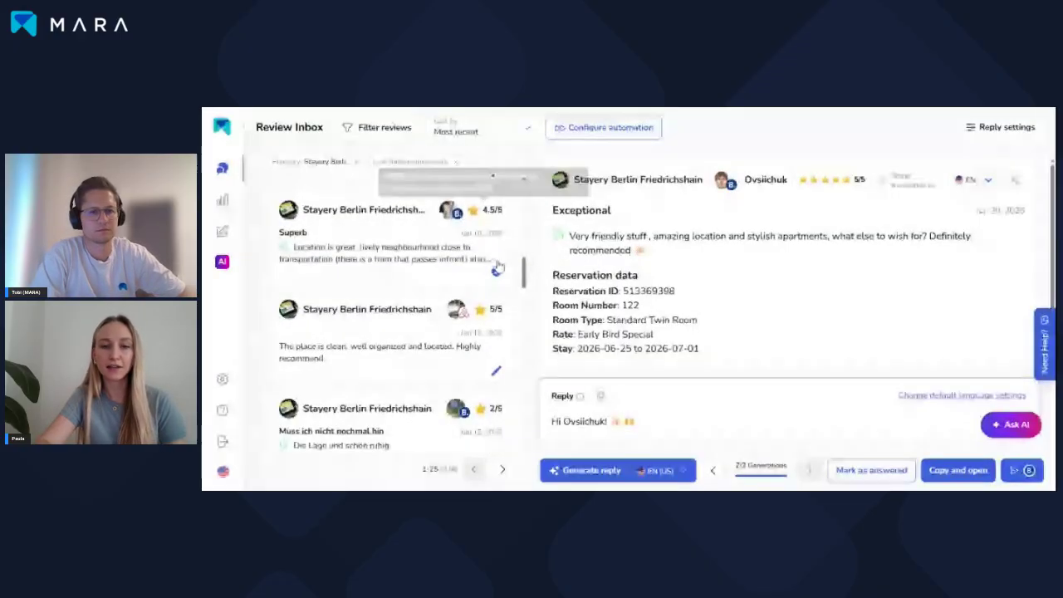
{"action": "left_click", "coordinate": [497, 265]}
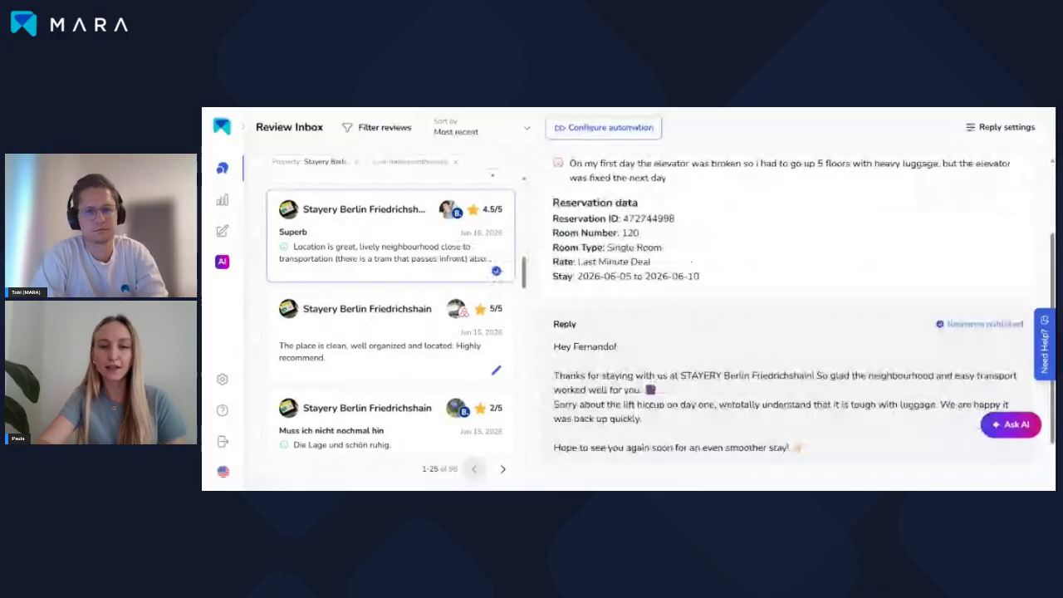
{"action": "scroll", "coordinate": [772, 324], "scroll_direction": "down", "scroll_amount": 1}
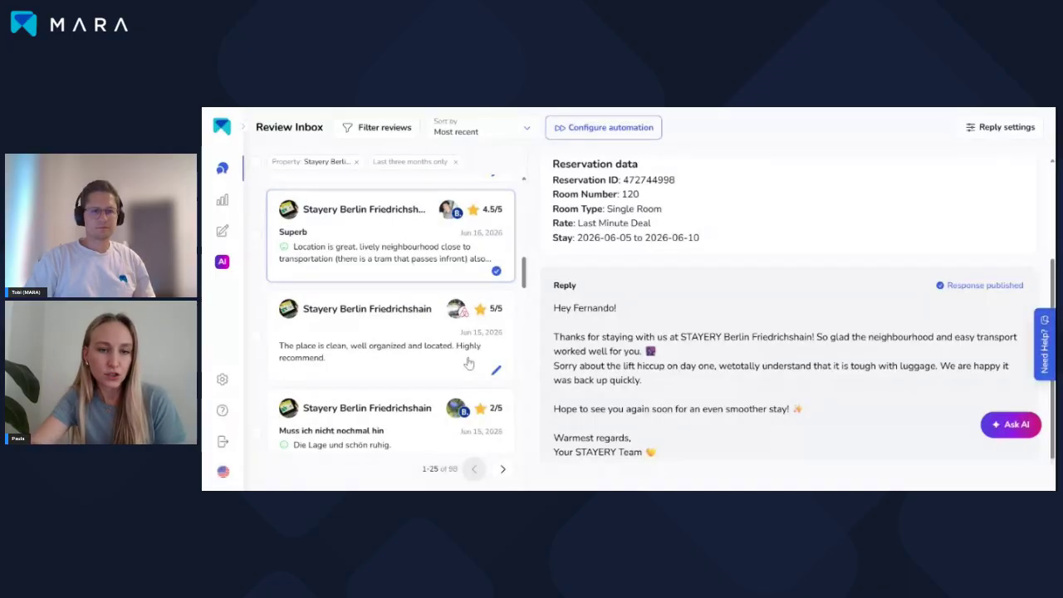
Reopen the first 5/5 review in the list and change the greeting word of its drafted reply to "Hey".
{"action": "scroll", "coordinate": [470, 363], "scroll_direction": "up", "scroll_amount": 7}
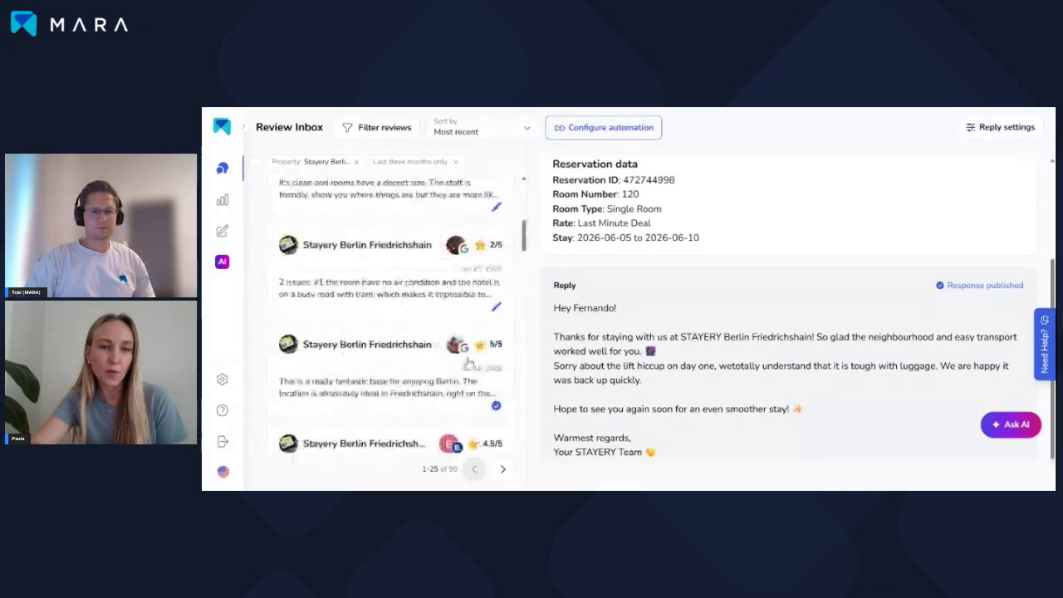
{"action": "scroll", "coordinate": [391, 316], "scroll_direction": "up", "scroll_amount": 2}
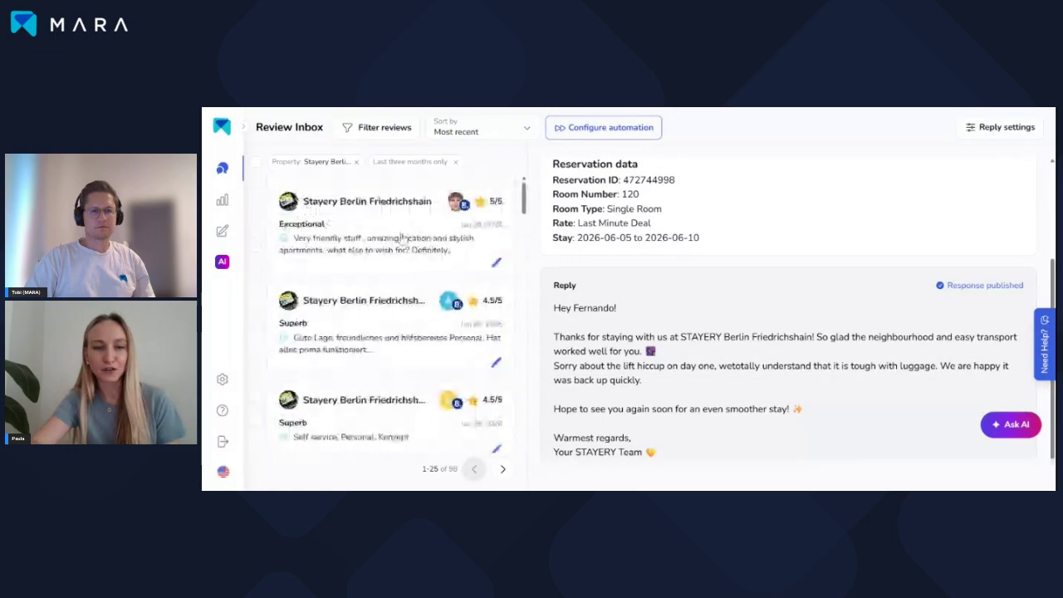
{"action": "left_click", "coordinate": [374, 225]}
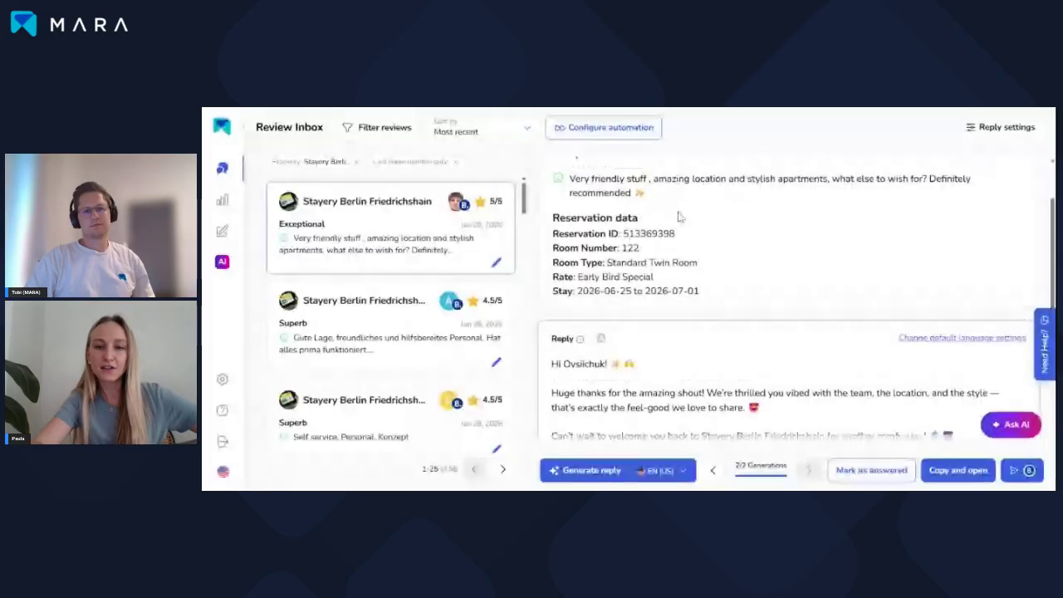
{"action": "scroll", "coordinate": [783, 332], "scroll_direction": "up", "scroll_amount": 2}
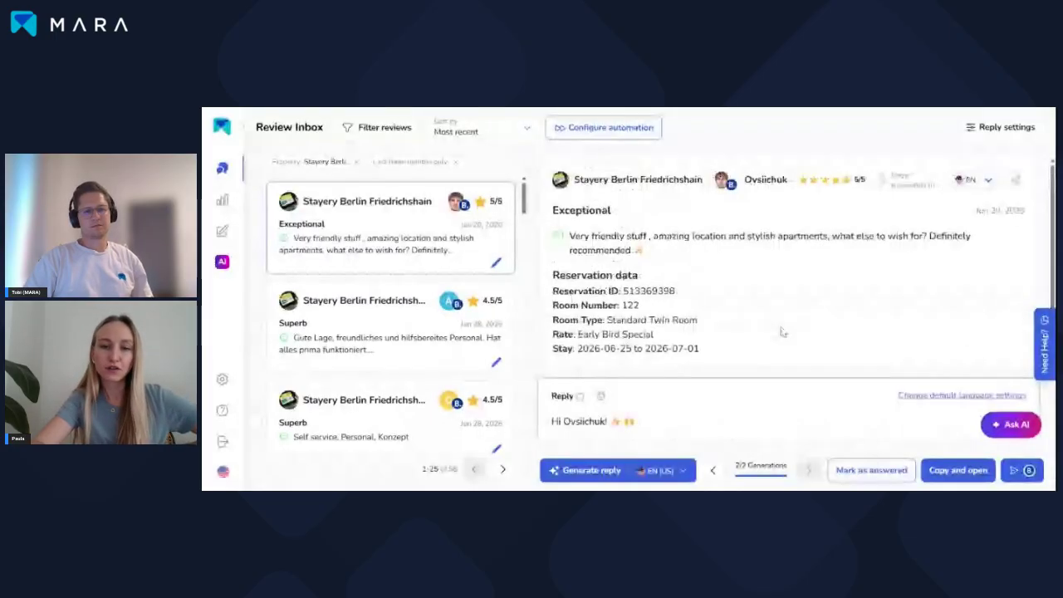
{"action": "scroll", "coordinate": [783, 332], "scroll_direction": "down", "scroll_amount": 2}
{"action": "scroll", "coordinate": [782, 332], "scroll_direction": "down", "scroll_amount": 3}
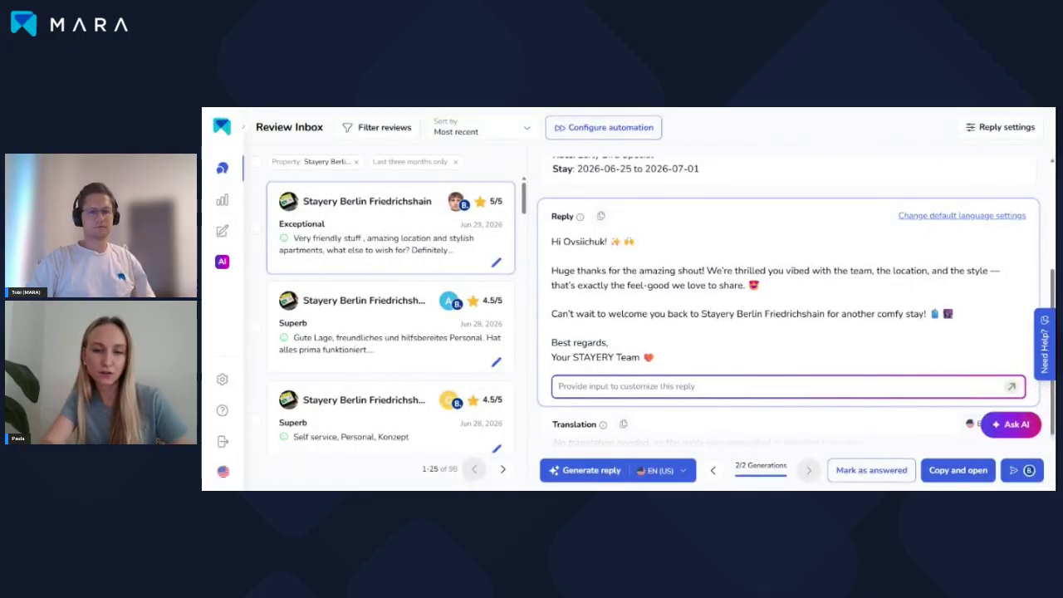
{"action": "left_click", "coordinate": [645, 271]}
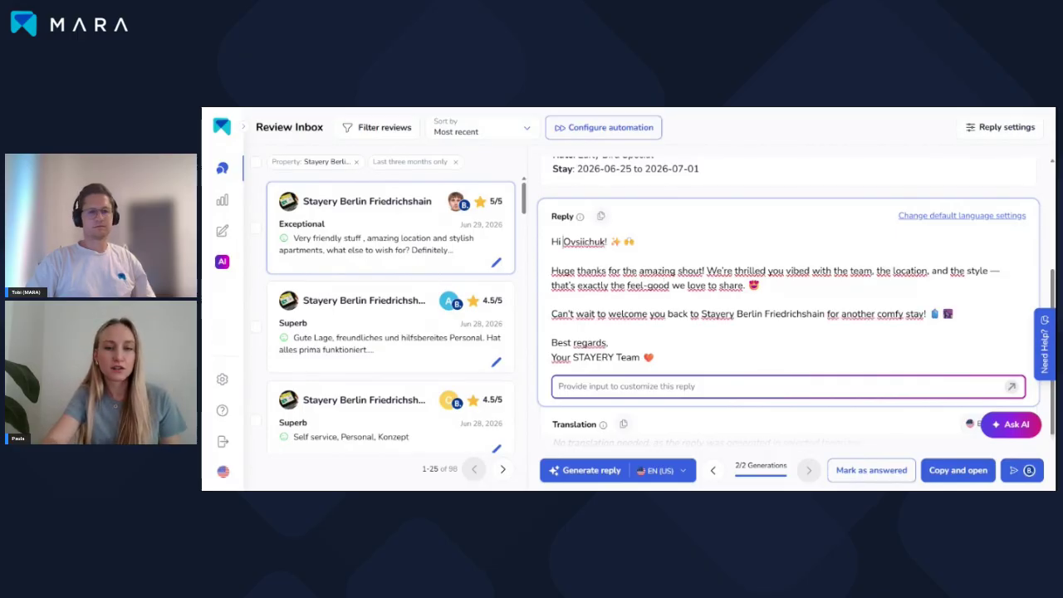
{"action": "key", "text": "BackSpace"}
{"action": "type", "text": "ey"}
{"action": "left_click", "coordinate": [552, 299]}
{"action": "left_click", "coordinate": [608, 342]}
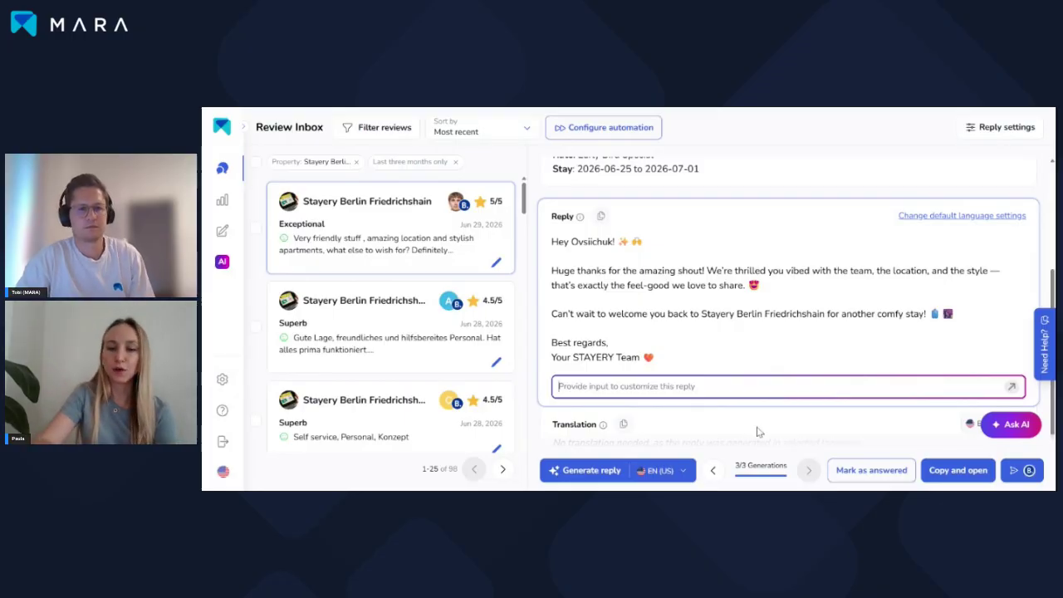
Compare the saved generations of the drafted reply, going back to the first version.
{"action": "left_click", "coordinate": [714, 472]}
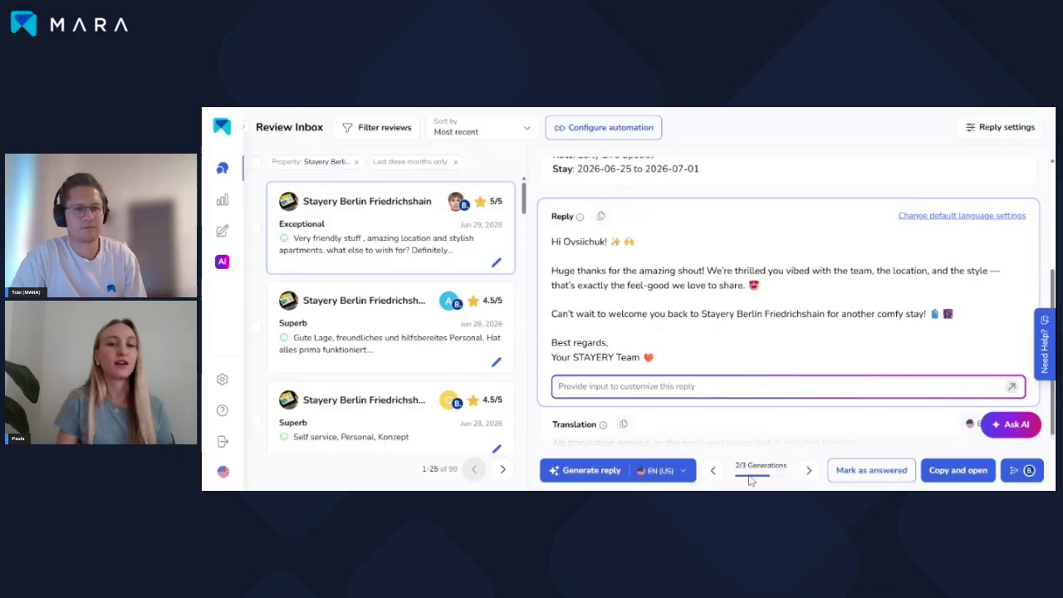
{"action": "left_click", "coordinate": [806, 471]}
{"action": "left_click", "coordinate": [713, 471]}
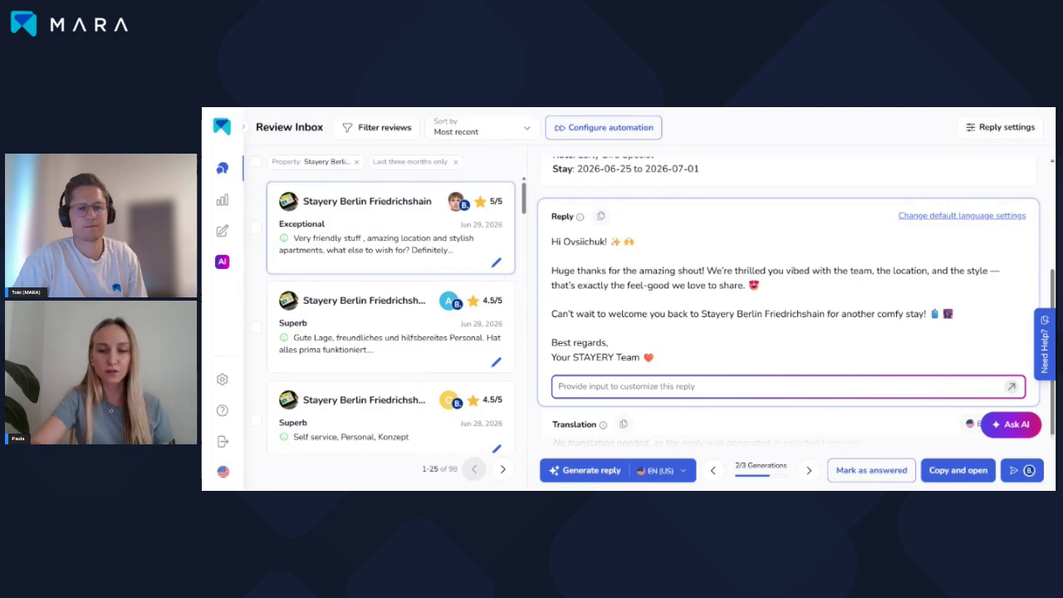
{"action": "left_click", "coordinate": [712, 470]}
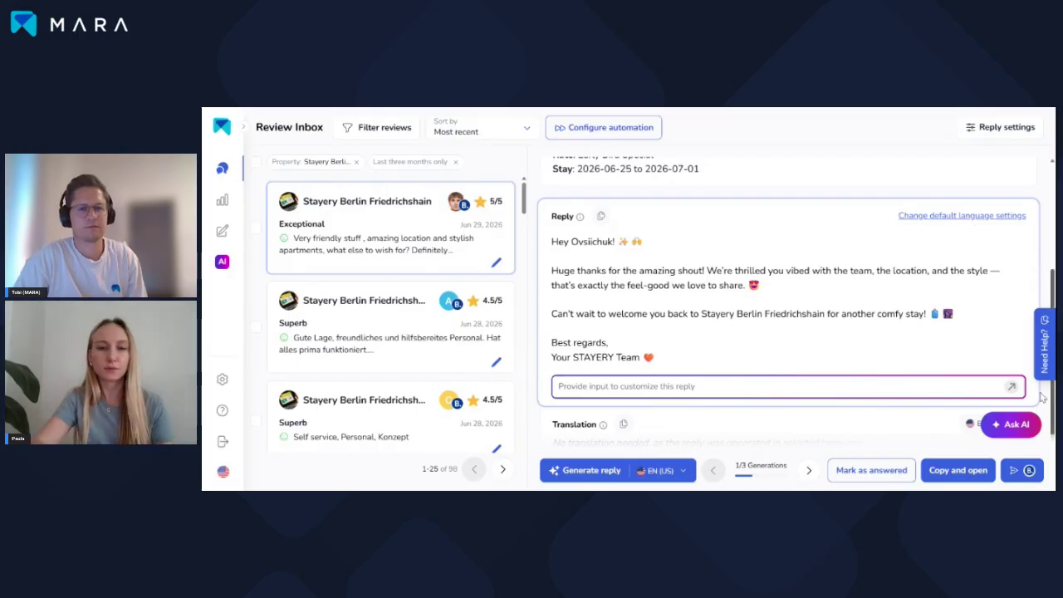
{"action": "scroll", "coordinate": [788, 300], "scroll_direction": "down", "scroll_amount": 1}
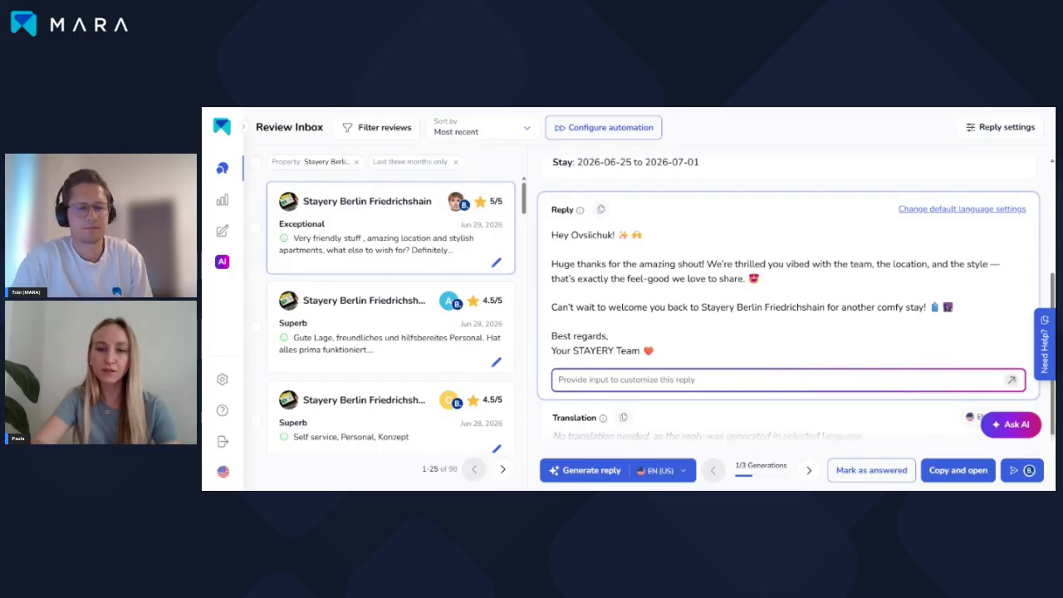
Open the second review in the list, a German 4.5/5 one, and show its text translated into English (US).
{"action": "scroll", "coordinate": [607, 305], "scroll_direction": "up", "scroll_amount": 3}
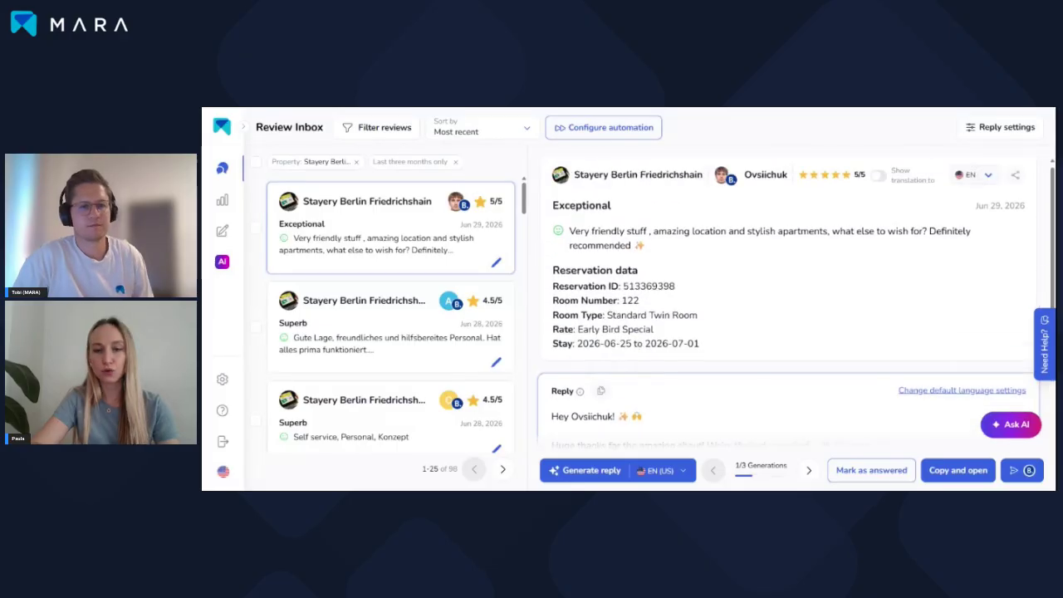
{"action": "left_click", "coordinate": [351, 337]}
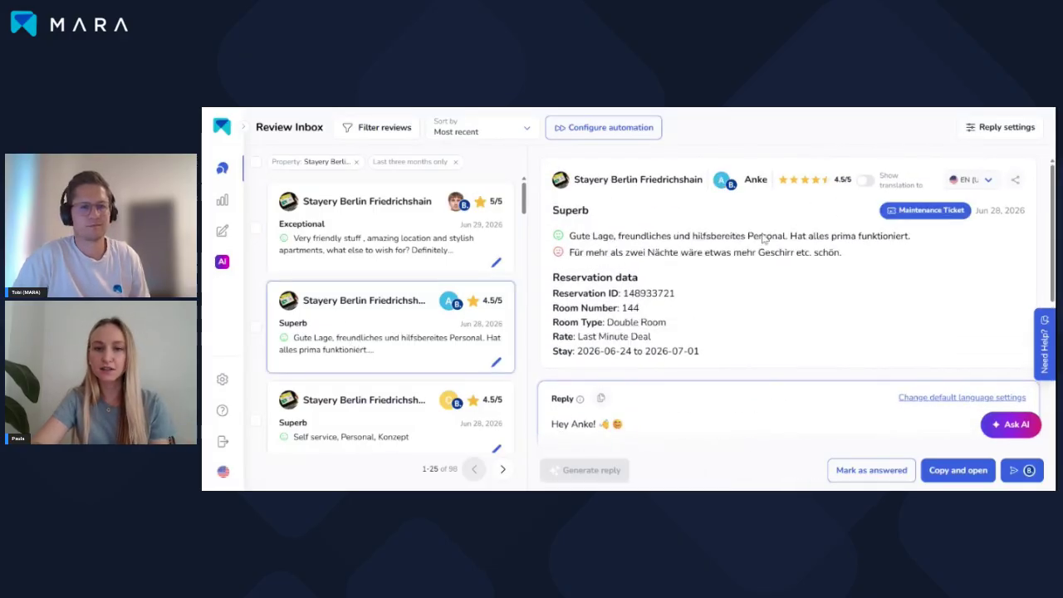
{"action": "left_click", "coordinate": [865, 181]}
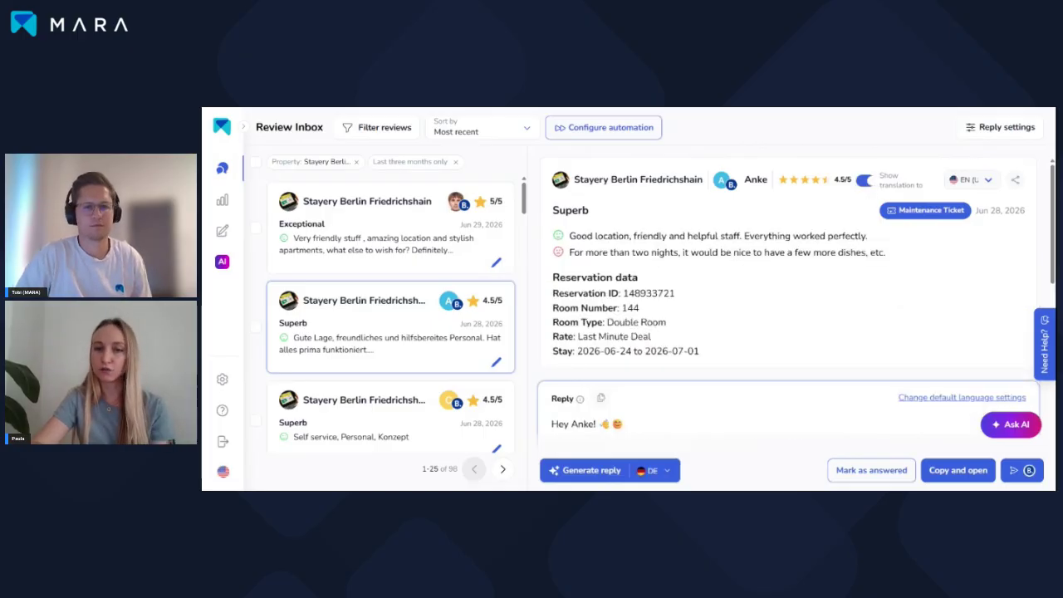
{"action": "scroll", "coordinate": [689, 236], "scroll_direction": "down", "scroll_amount": 2}
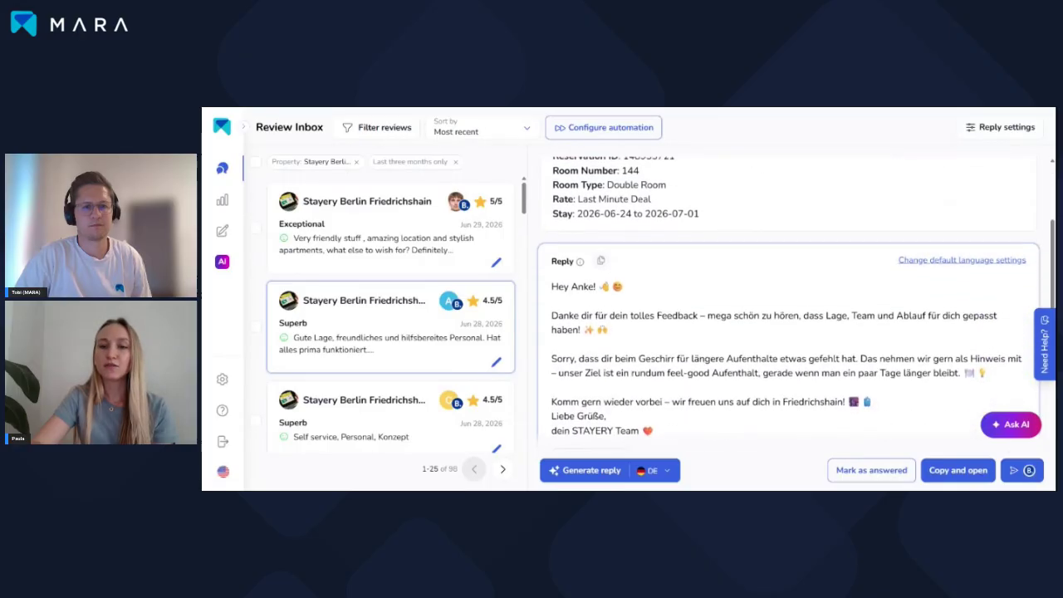
{"action": "scroll", "coordinate": [955, 208], "scroll_direction": "up", "scroll_amount": 2}
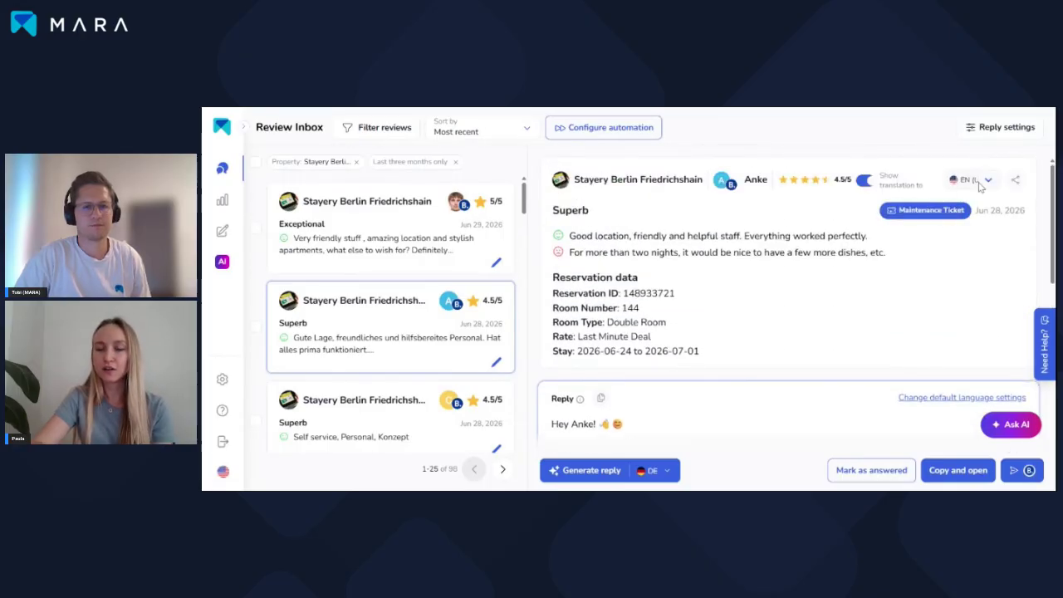
{"action": "scroll", "coordinate": [926, 317], "scroll_direction": "down", "scroll_amount": 1}
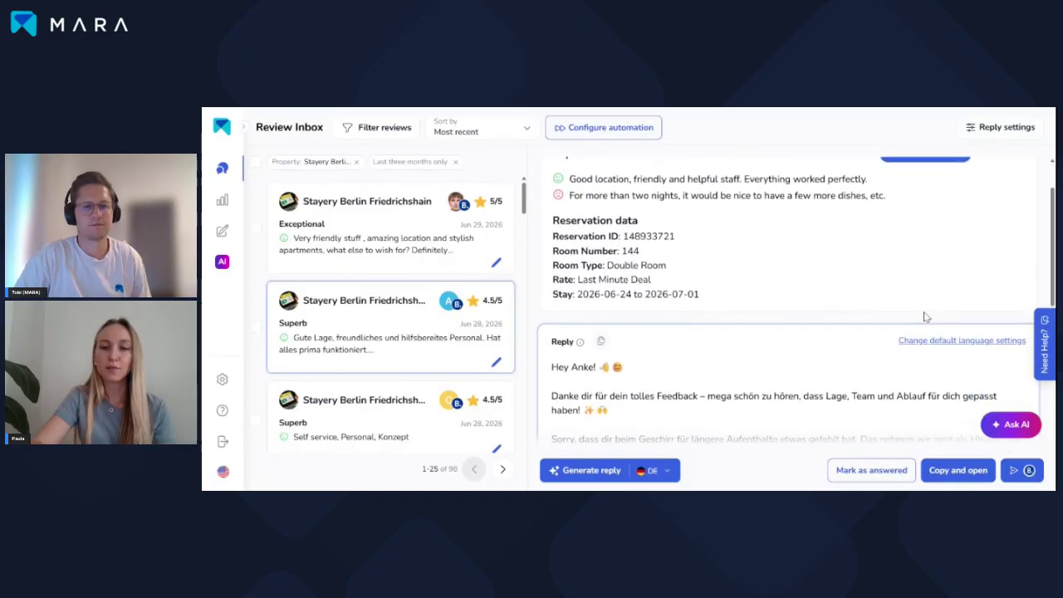
{"action": "scroll", "coordinate": [926, 317], "scroll_direction": "down", "scroll_amount": 2}
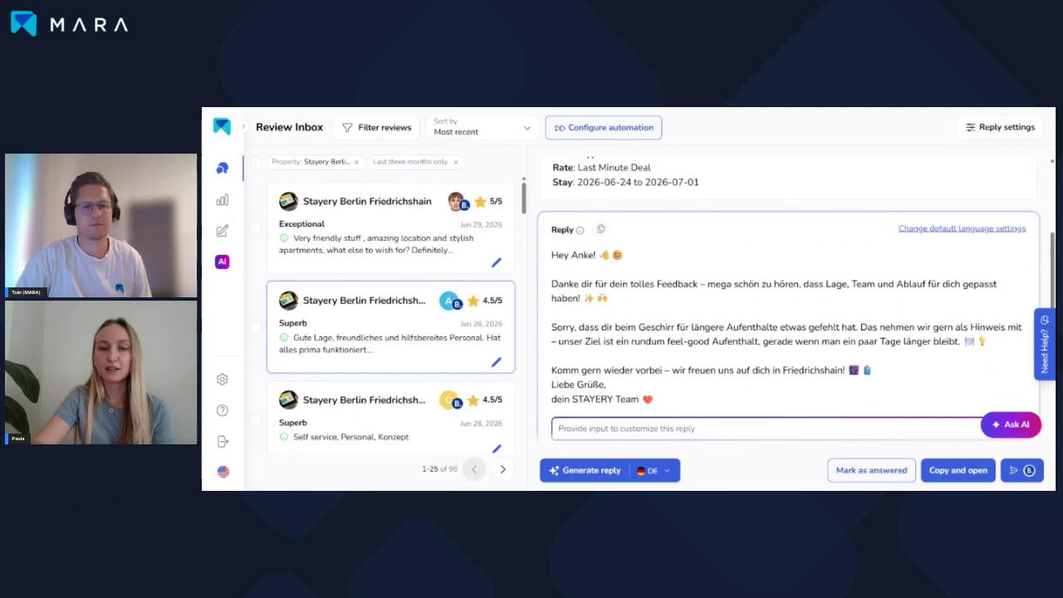
Change the closing in the English translation of the drafted reply to "Sunny regards", update the German reply from it and read the new version.
{"action": "scroll", "coordinate": [797, 299], "scroll_direction": "down", "scroll_amount": 4}
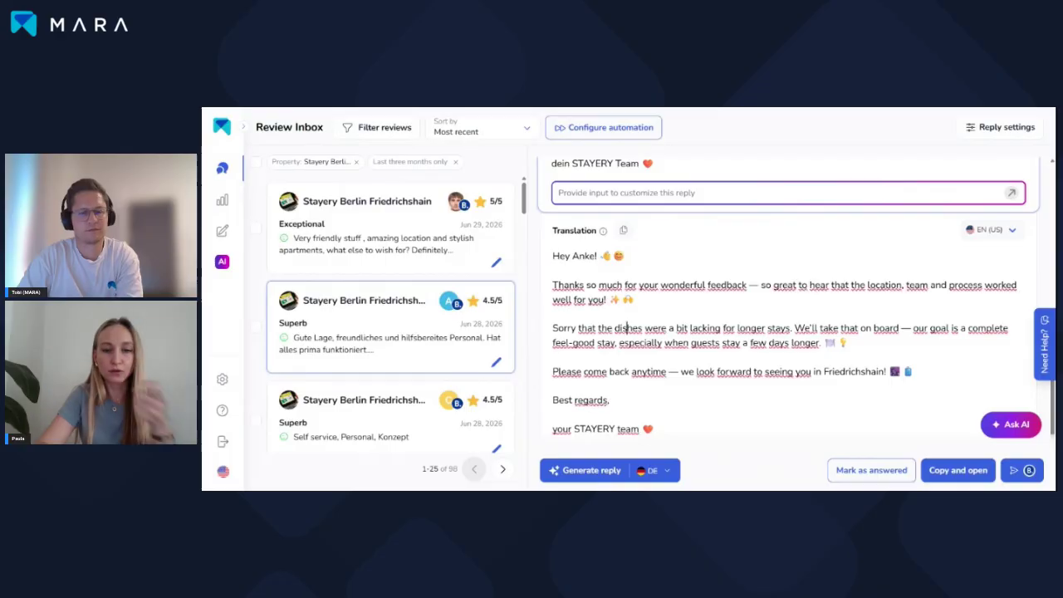
{"action": "double_click", "coordinate": [565, 400]}
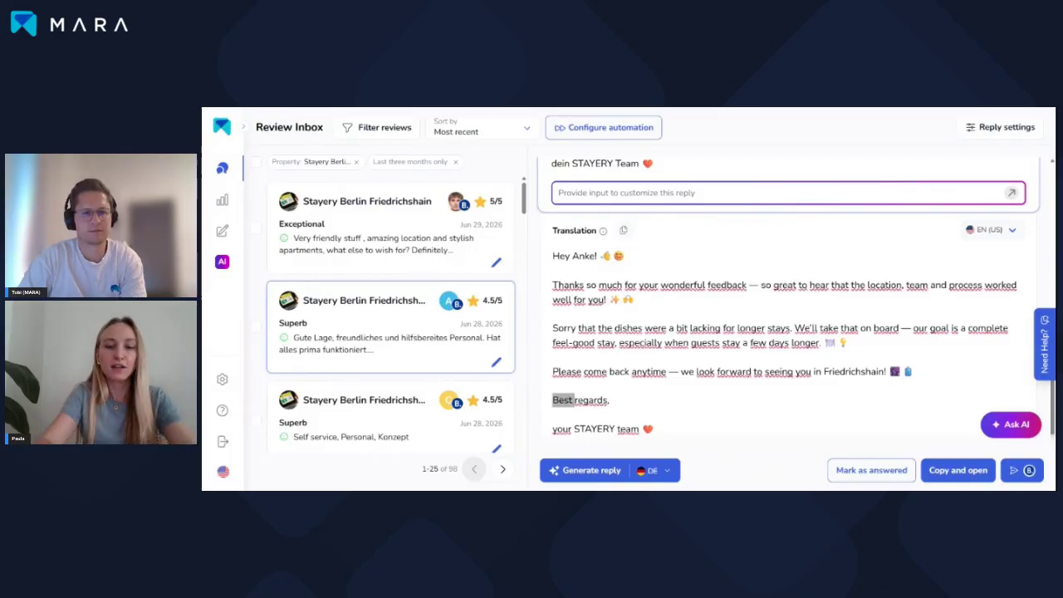
{"action": "type", "text": "Sunny"}
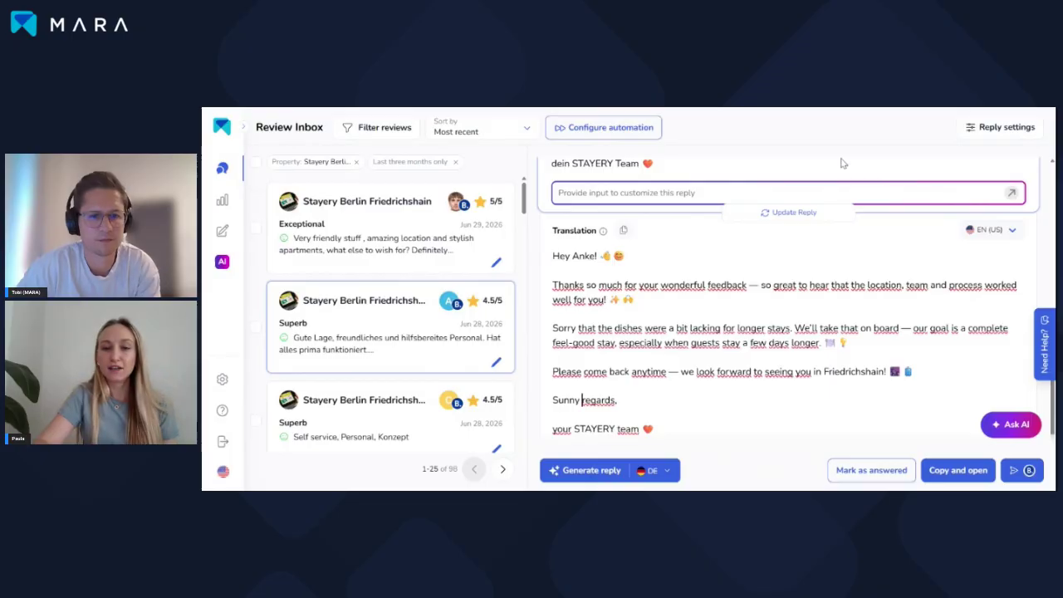
{"action": "left_click", "coordinate": [790, 221]}
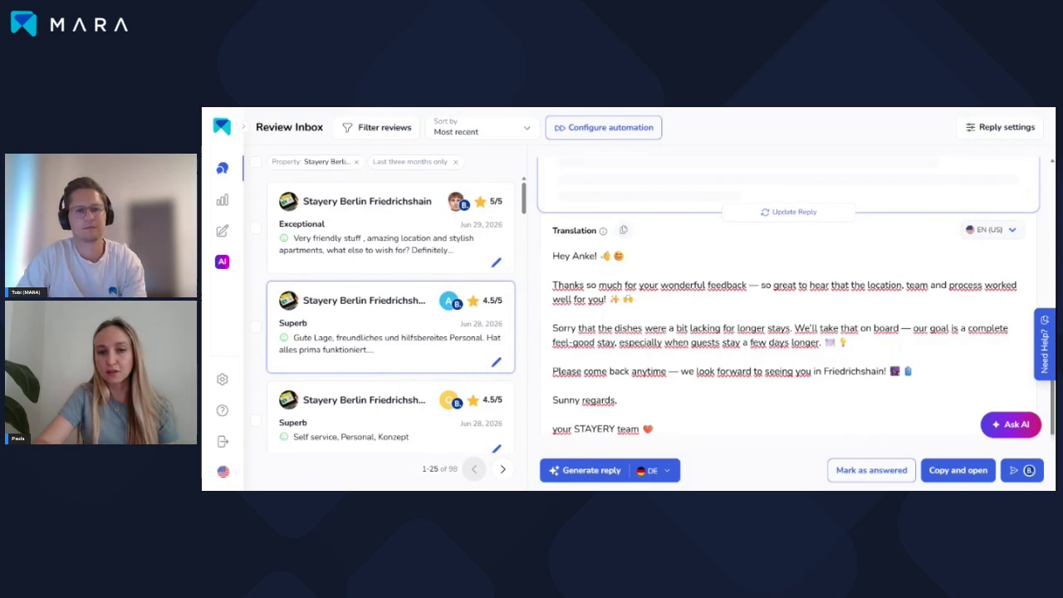
{"action": "scroll", "coordinate": [789, 291], "scroll_direction": "up", "scroll_amount": 2}
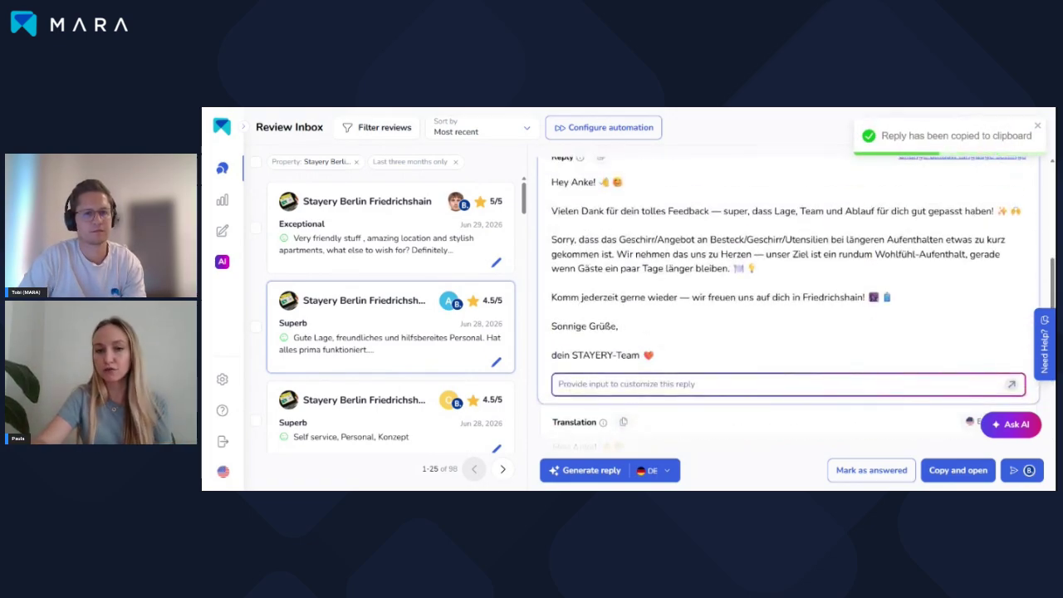
{"action": "scroll", "coordinate": [789, 290], "scroll_direction": "up", "scroll_amount": 1}
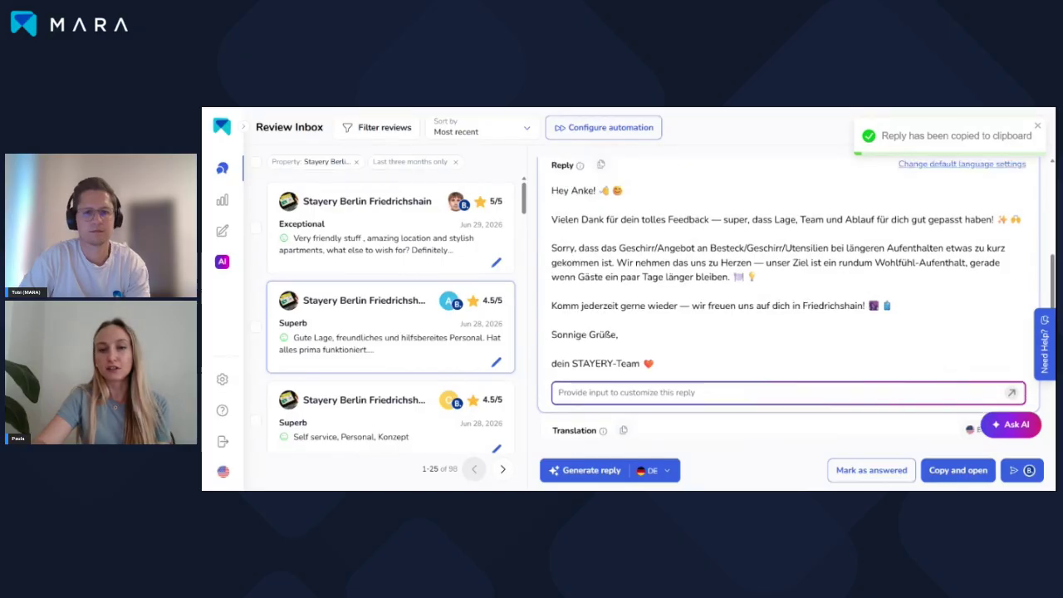
{"action": "scroll", "coordinate": [789, 291], "scroll_direction": "up", "scroll_amount": 1}
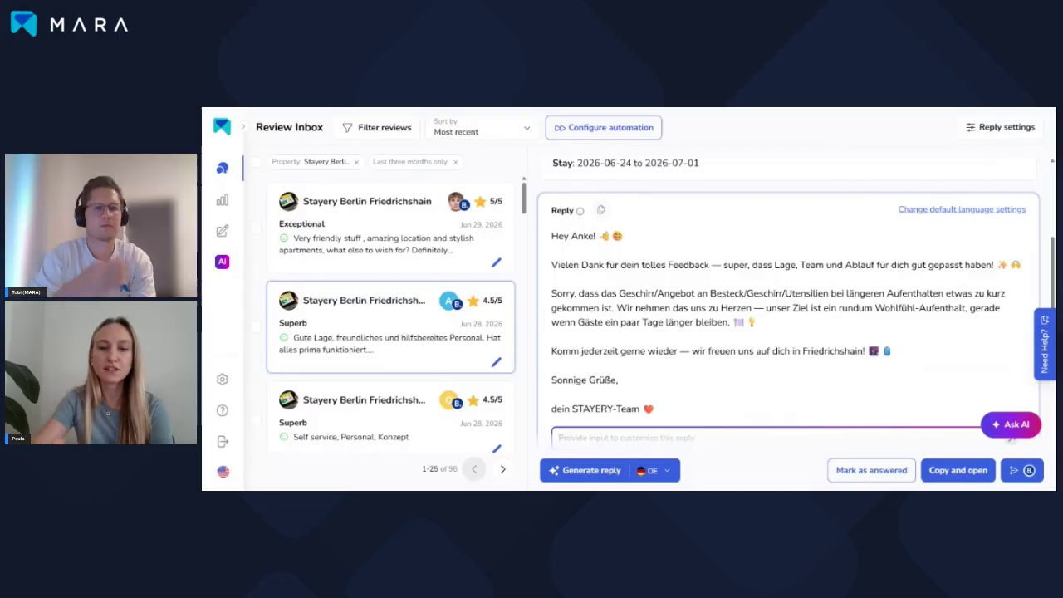
{"action": "scroll", "coordinate": [1011, 438], "scroll_direction": "down", "scroll_amount": 1}
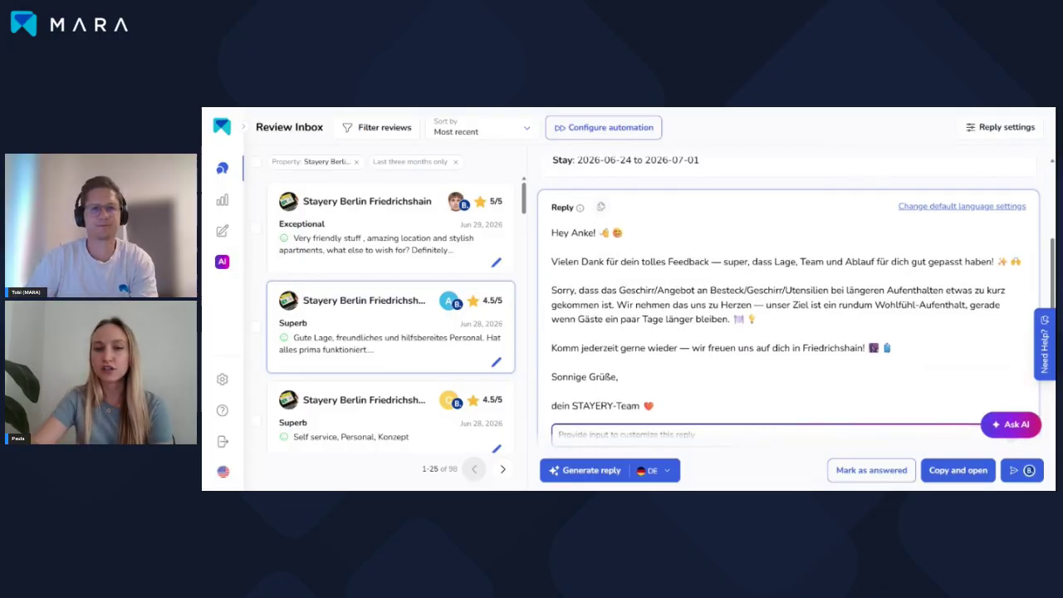
{"action": "scroll", "coordinate": [789, 316], "scroll_direction": "down", "scroll_amount": 1}
{"action": "scroll", "coordinate": [789, 308], "scroll_direction": "down", "scroll_amount": 1}
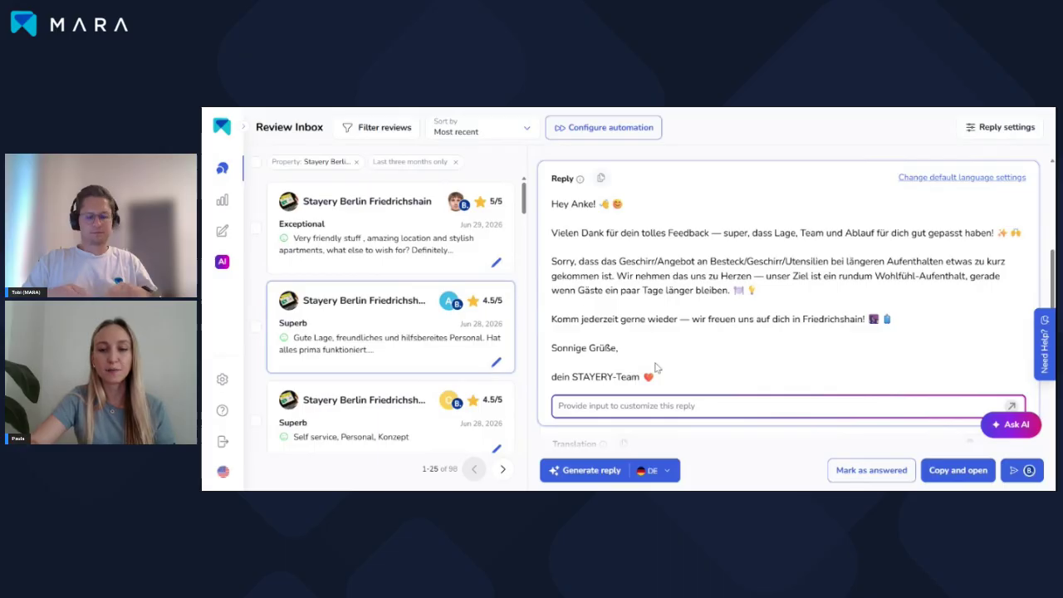
Mark the German 4.5/5 review as answered and set it back to unanswered.
{"action": "left_click", "coordinate": [884, 471]}
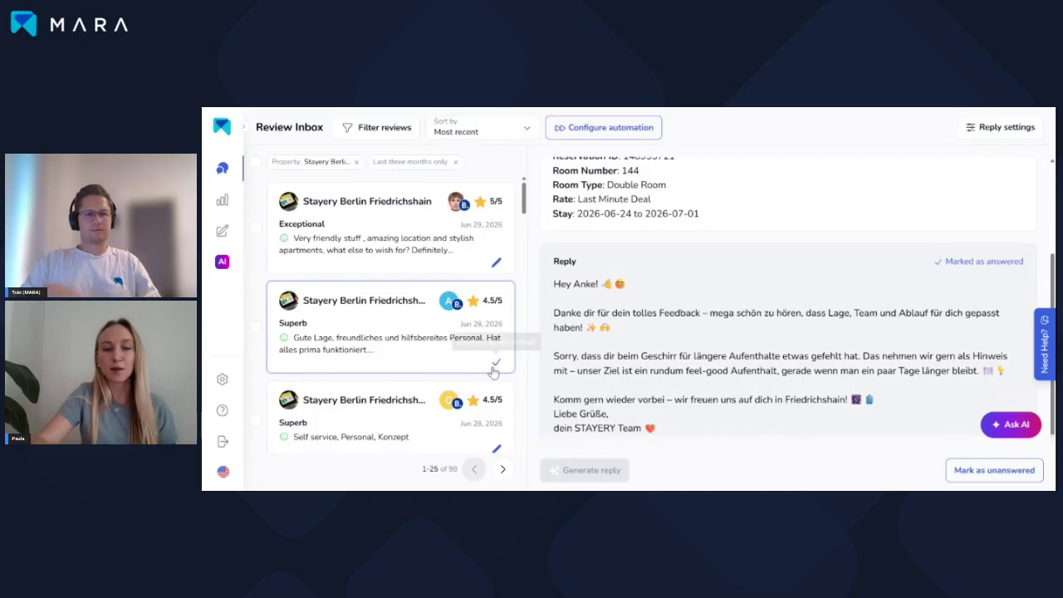
{"action": "left_click", "coordinate": [1000, 478]}
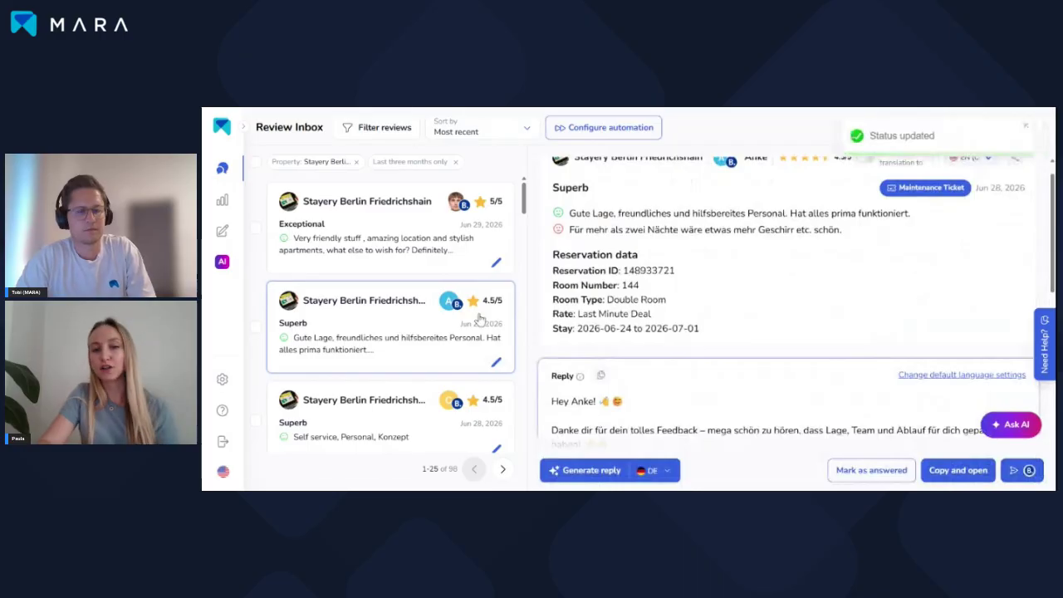
Open the 5/5 review "Super Lage, schönes Zimmer!" further down the list, mark it as answered and return it to unanswered.
{"action": "scroll", "coordinate": [446, 314], "scroll_direction": "down", "scroll_amount": 2}
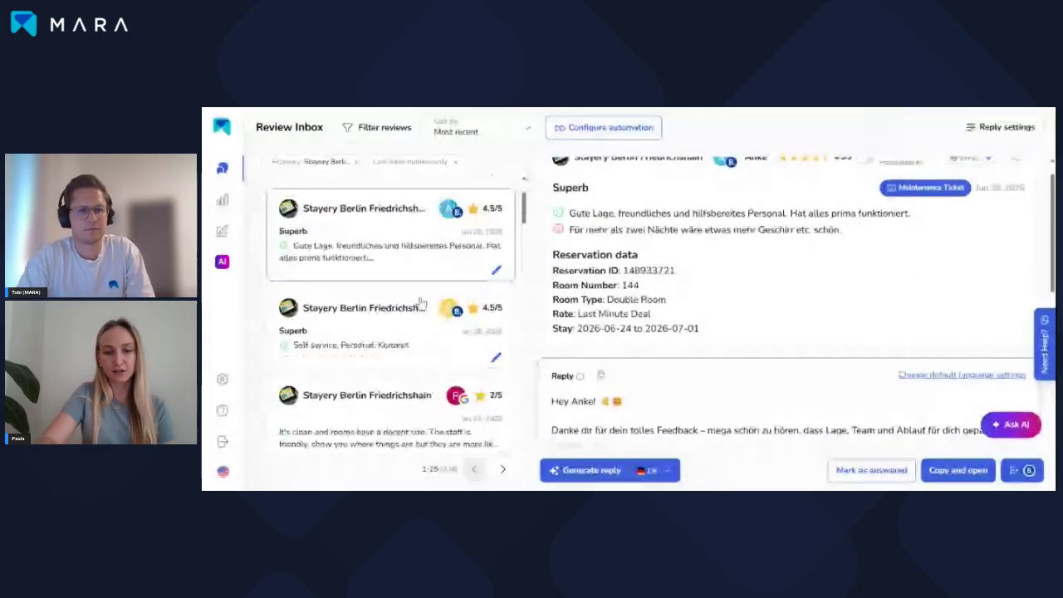
{"action": "scroll", "coordinate": [446, 313], "scroll_direction": "down", "scroll_amount": 2}
{"action": "scroll", "coordinate": [390, 315], "scroll_direction": "down", "scroll_amount": 2}
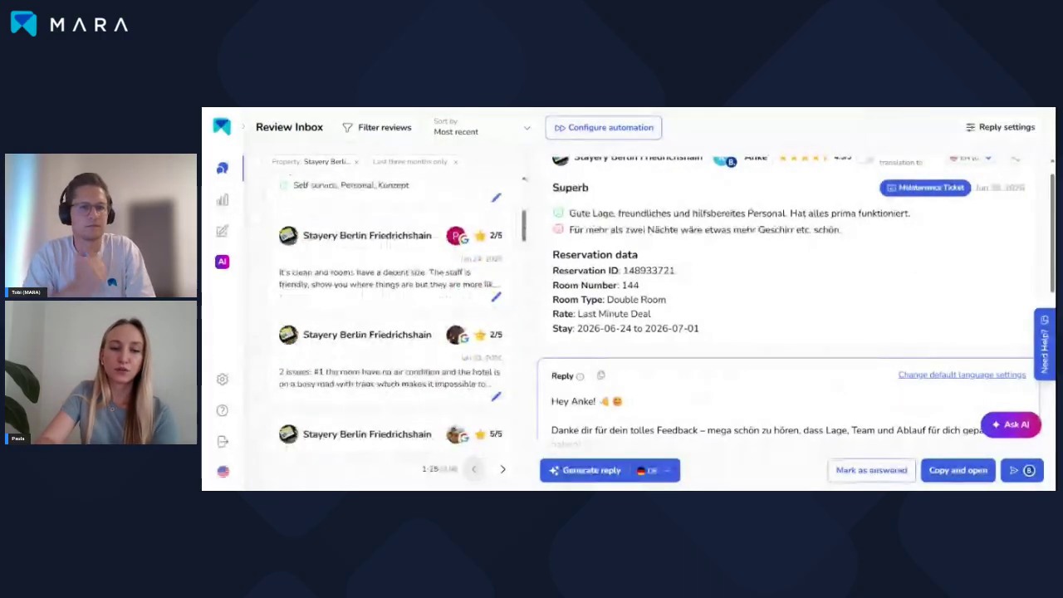
{"action": "scroll", "coordinate": [390, 316], "scroll_direction": "down", "scroll_amount": 4}
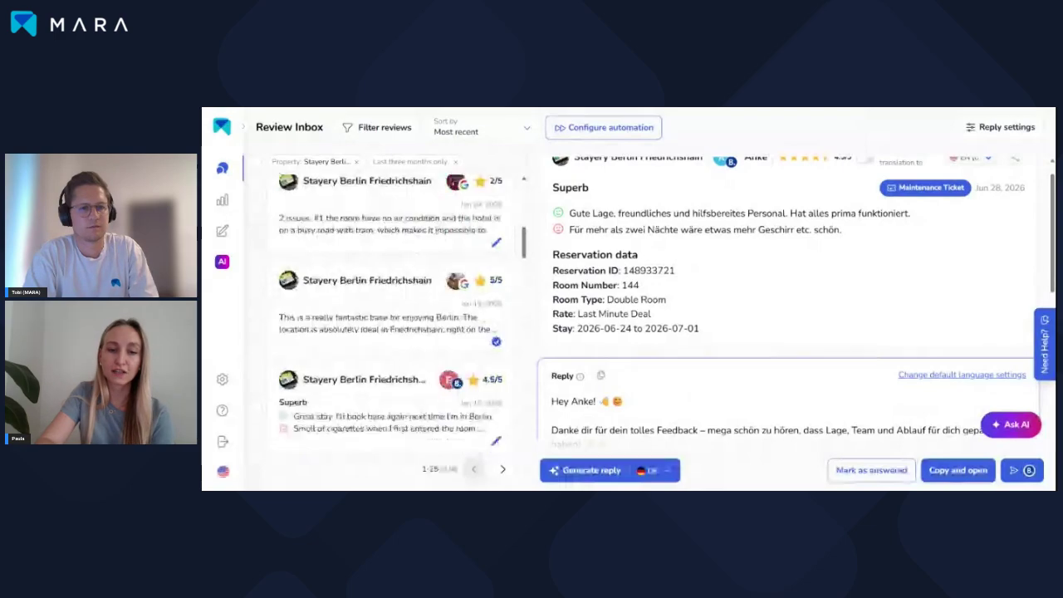
{"action": "scroll", "coordinate": [341, 417], "scroll_direction": "down", "scroll_amount": 4}
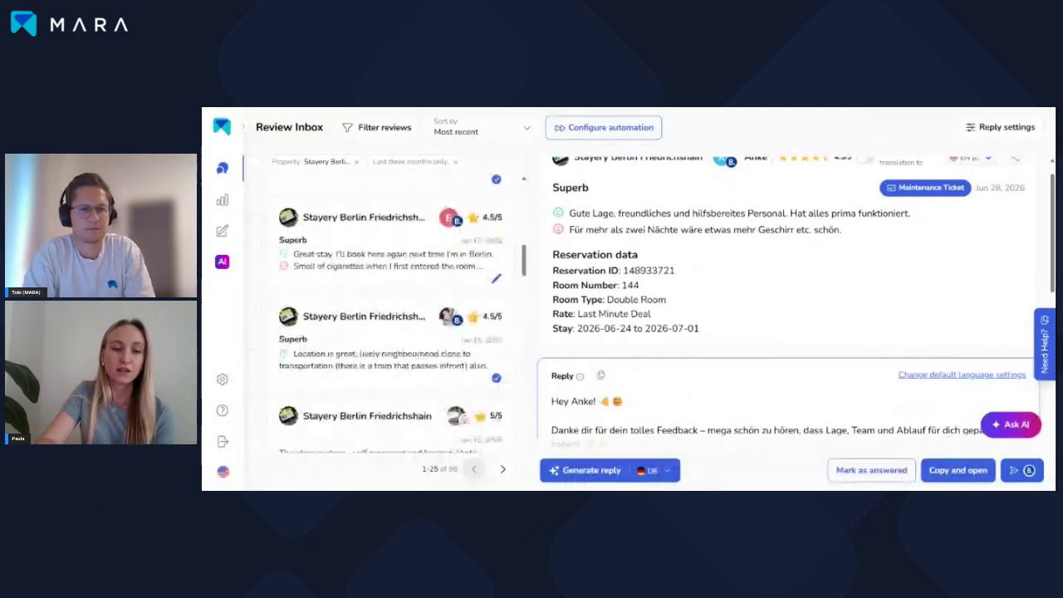
{"action": "scroll", "coordinate": [341, 418], "scroll_direction": "down", "scroll_amount": 4}
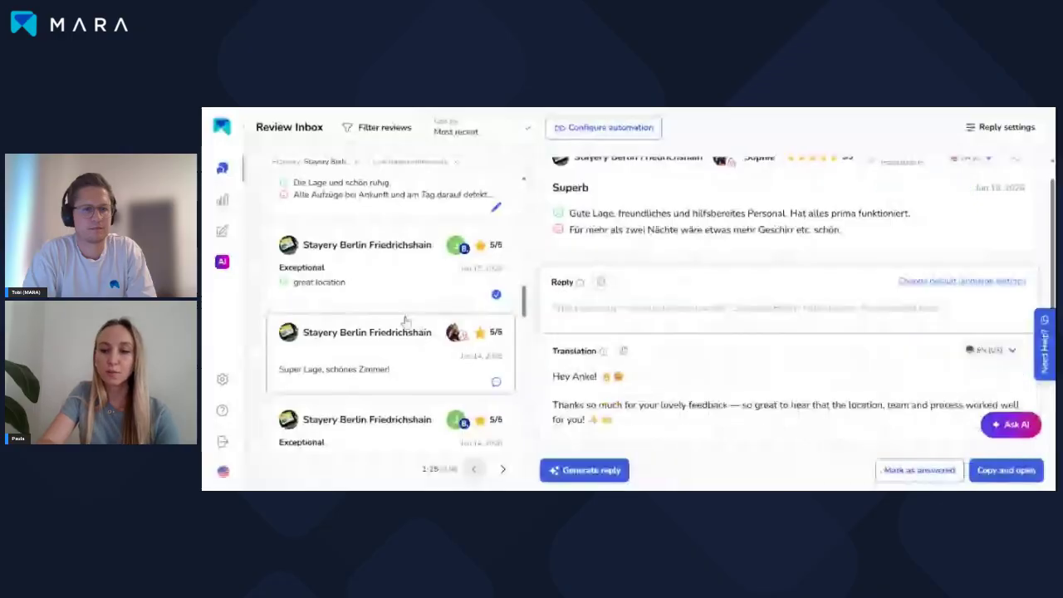
{"action": "left_click", "coordinate": [404, 320]}
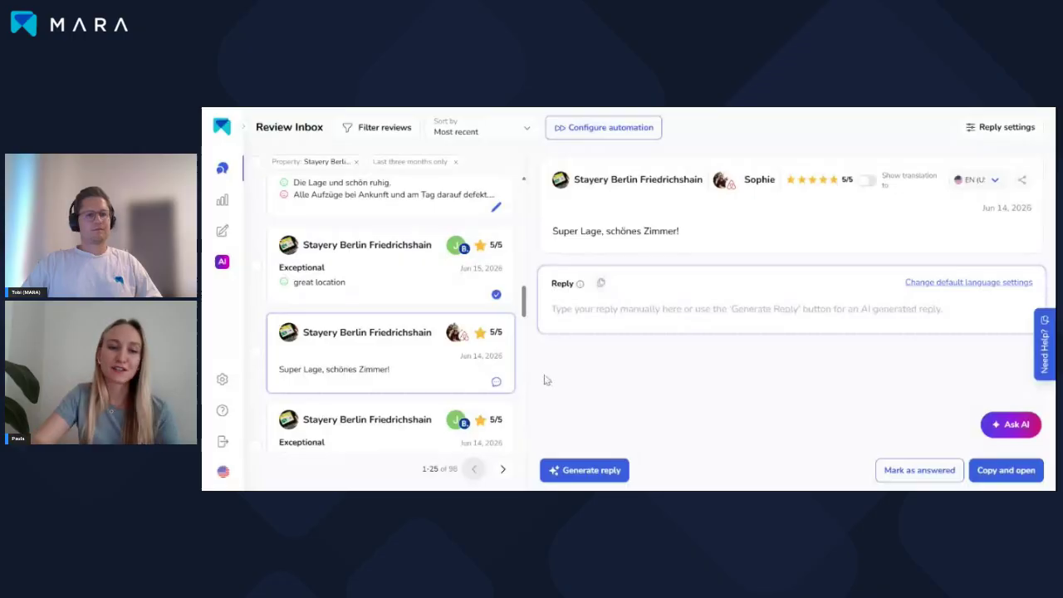
{"action": "left_click", "coordinate": [917, 479]}
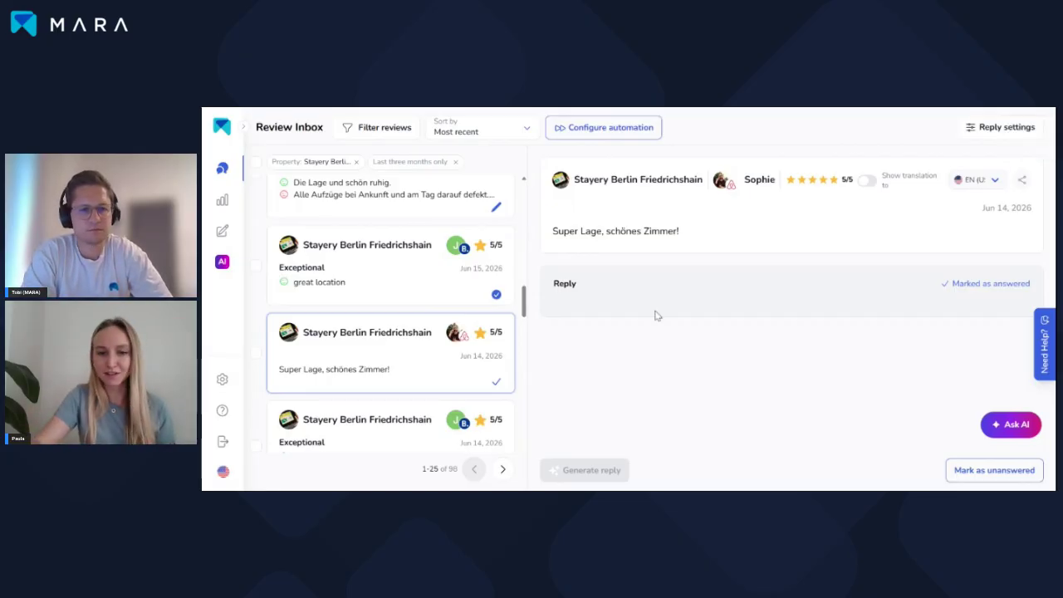
{"action": "left_click", "coordinate": [960, 471]}
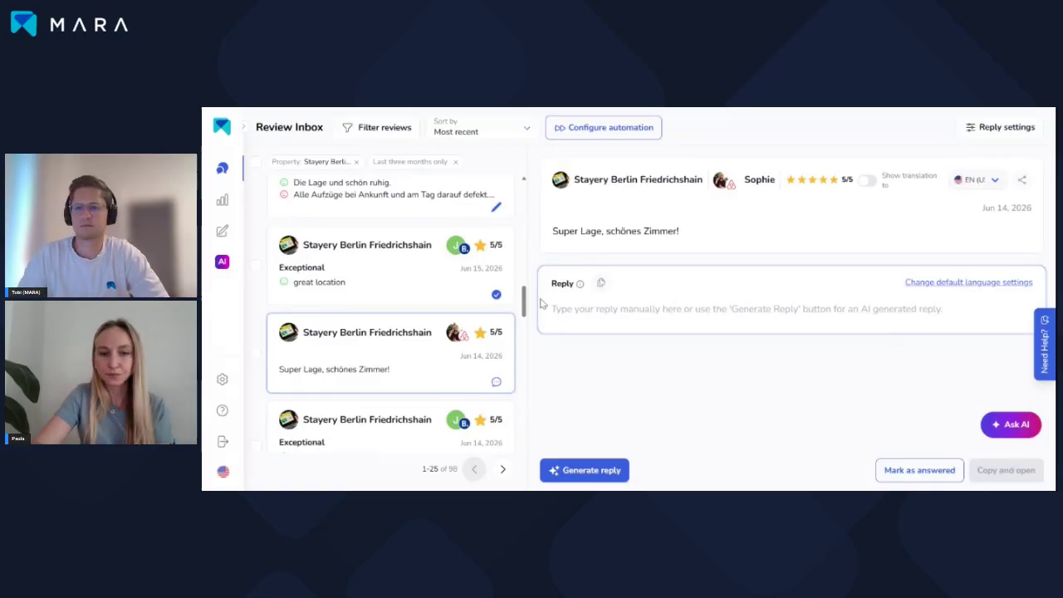
Filter the reviews to the MARA Surveys source, with the Stayery Berlin Friedrichshain property restriction removed.
{"action": "scroll", "coordinate": [455, 262], "scroll_direction": "up", "scroll_amount": 10}
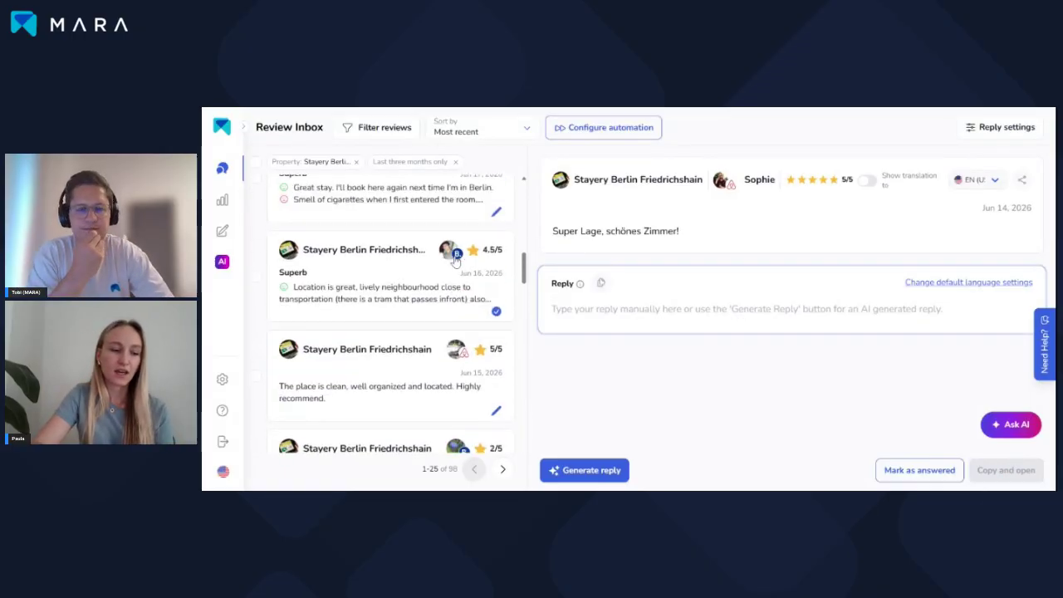
{"action": "scroll", "coordinate": [455, 262], "scroll_direction": "up", "scroll_amount": 3}
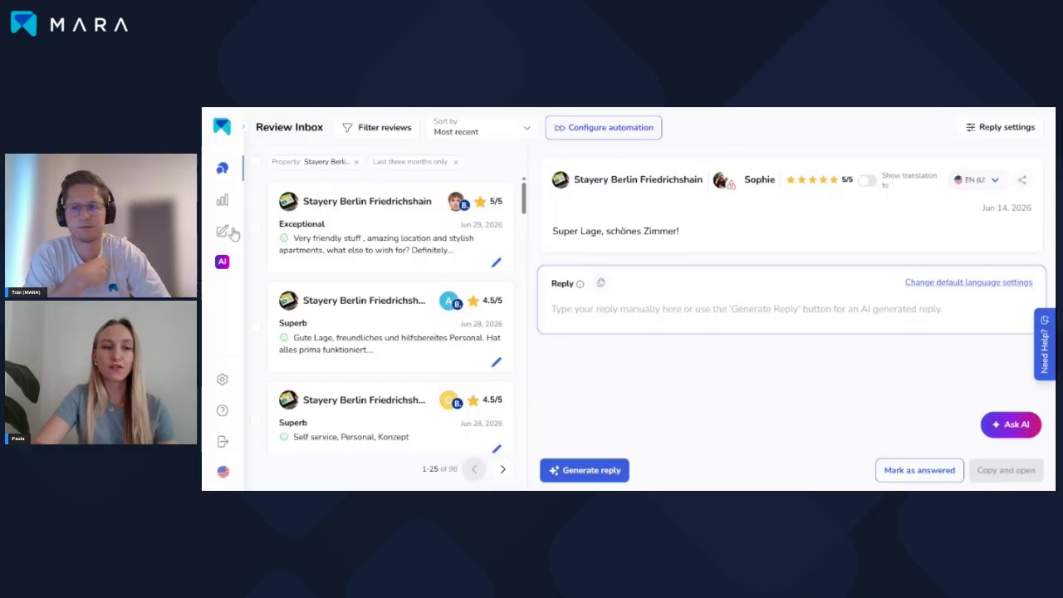
{"action": "mouse_move", "coordinate": [222, 231]}
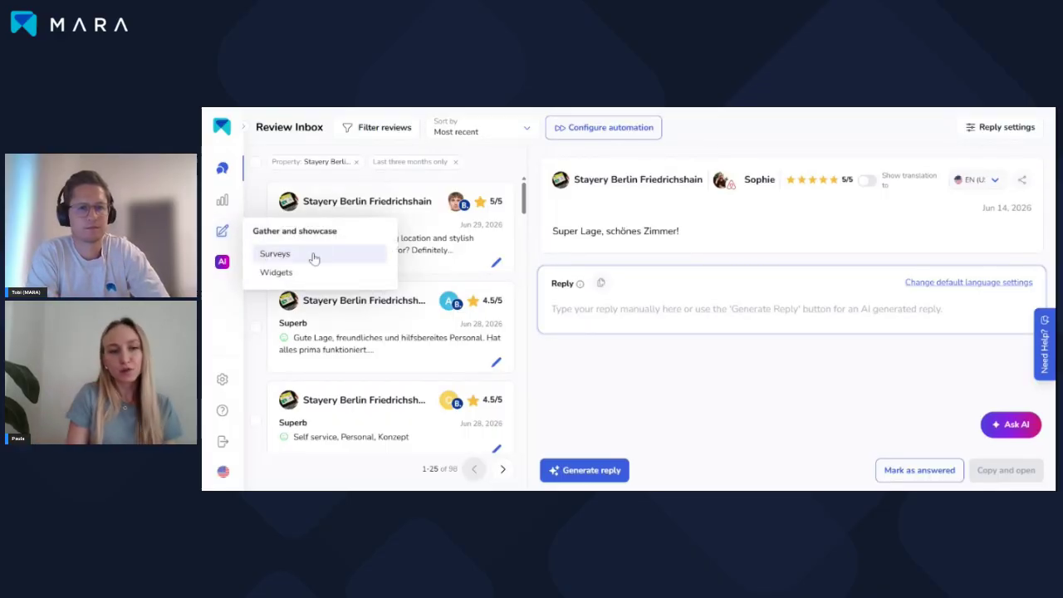
{"action": "left_click", "coordinate": [382, 129]}
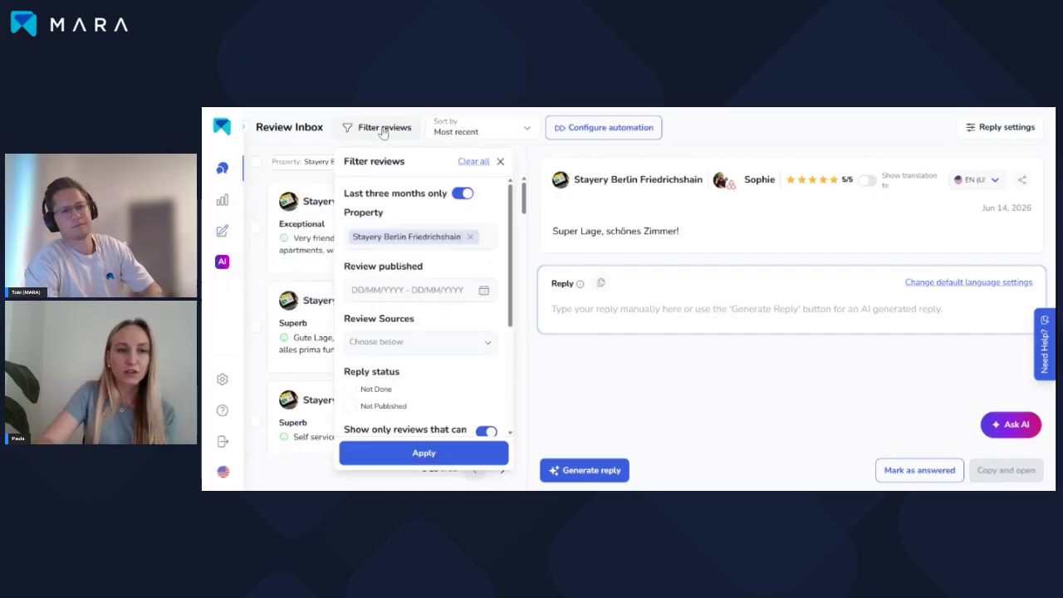
{"action": "left_click", "coordinate": [470, 236]}
{"action": "scroll", "coordinate": [470, 246], "scroll_direction": "down", "scroll_amount": 3}
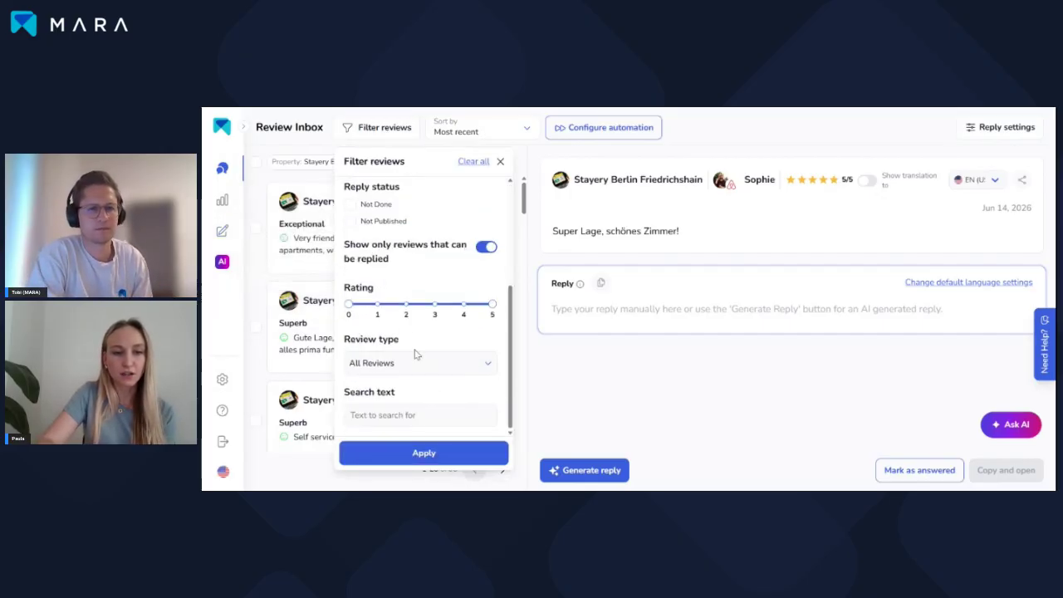
{"action": "scroll", "coordinate": [407, 257], "scroll_direction": "up", "scroll_amount": 1}
{"action": "scroll", "coordinate": [407, 257], "scroll_direction": "up", "scroll_amount": 1}
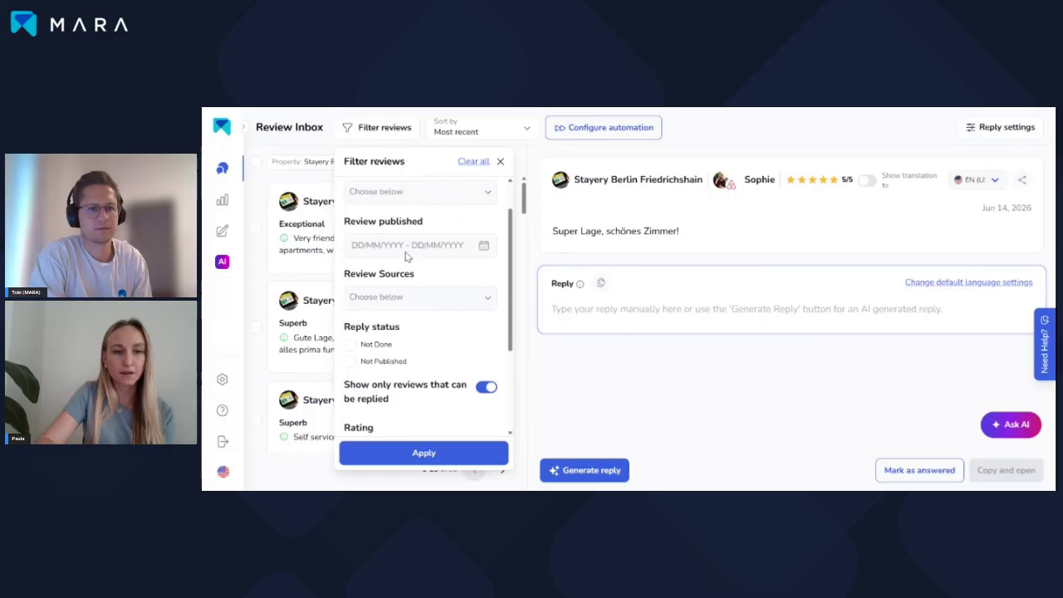
{"action": "left_click", "coordinate": [411, 299]}
{"action": "scroll", "coordinate": [419, 387], "scroll_direction": "down", "scroll_amount": 5}
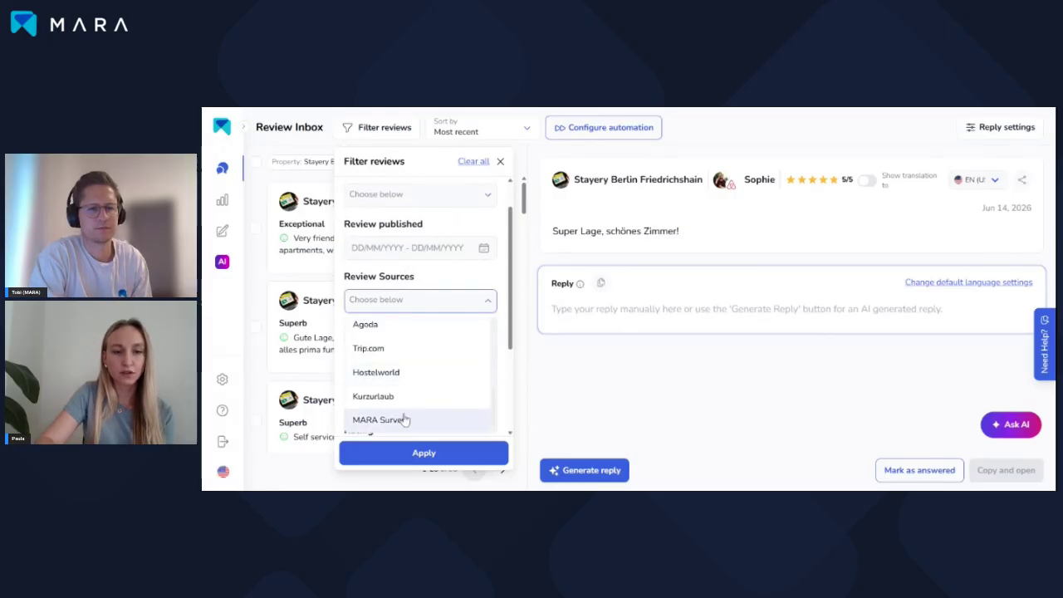
{"action": "left_click", "coordinate": [407, 422]}
{"action": "left_click", "coordinate": [425, 453]}
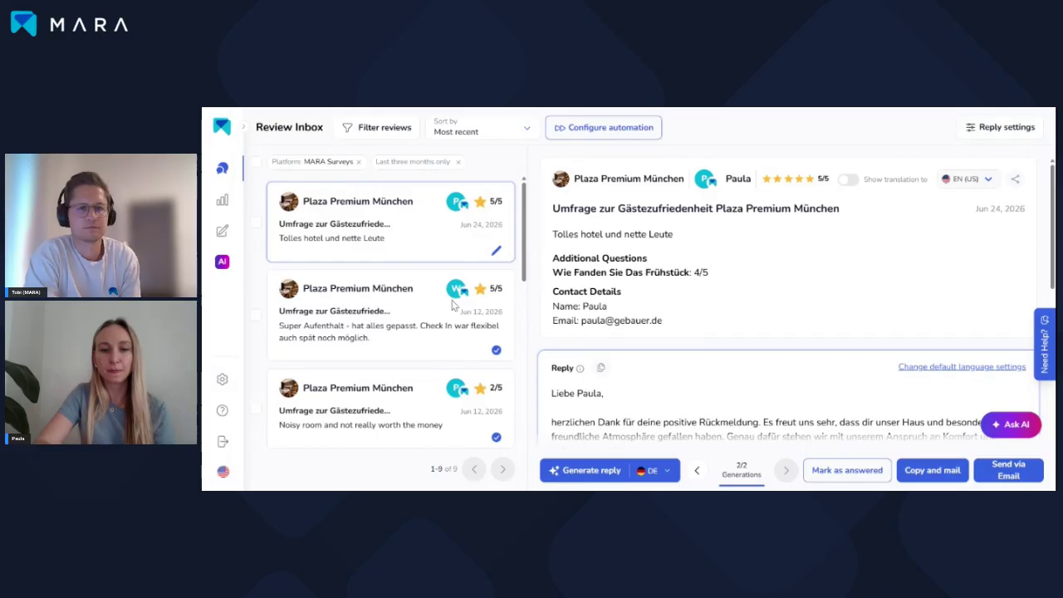
Examine the 5/5 Plaza Premium München survey review "Tolles hotel und nette Leute", its drafted German reply and the email reply options.
{"action": "scroll", "coordinate": [445, 321], "scroll_direction": "down", "scroll_amount": 1}
{"action": "scroll", "coordinate": [670, 289], "scroll_direction": "down", "scroll_amount": 2}
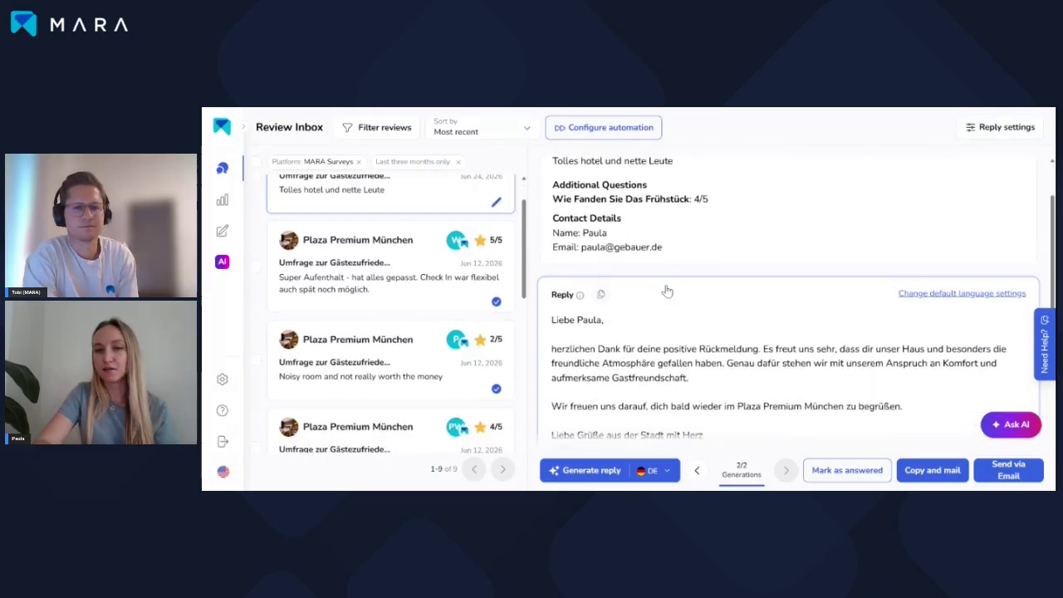
{"action": "scroll", "coordinate": [731, 246], "scroll_direction": "down", "scroll_amount": 1}
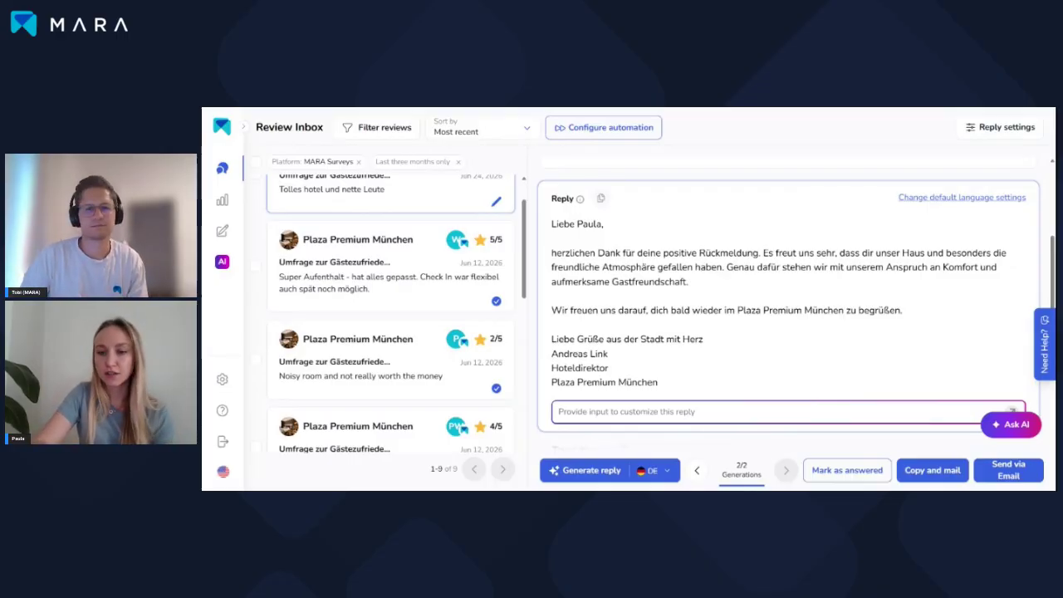
{"action": "left_click", "coordinate": [937, 470]}
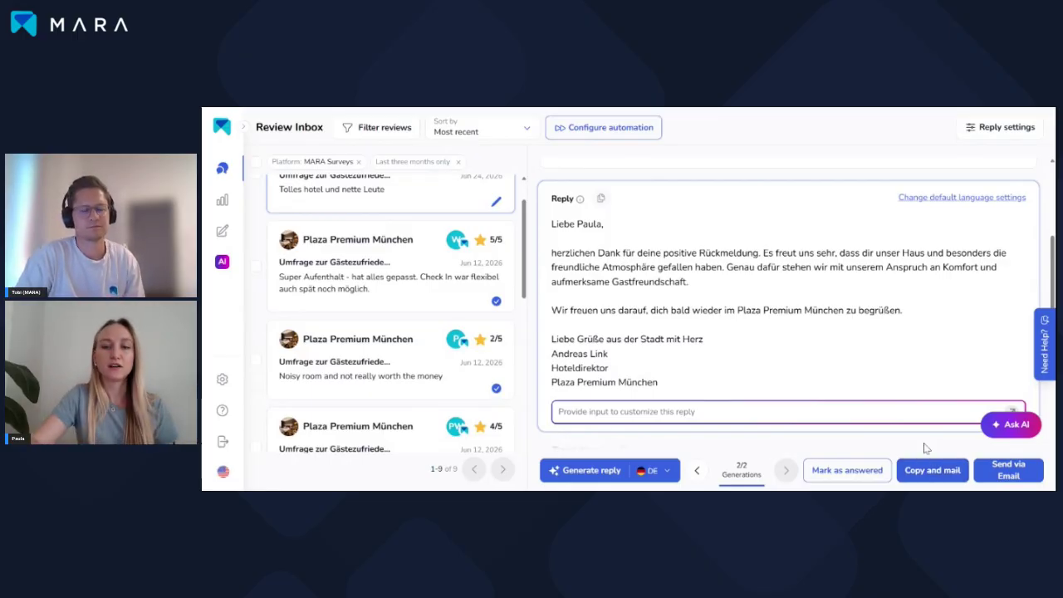
{"action": "scroll", "coordinate": [556, 208], "scroll_direction": "up", "scroll_amount": 2}
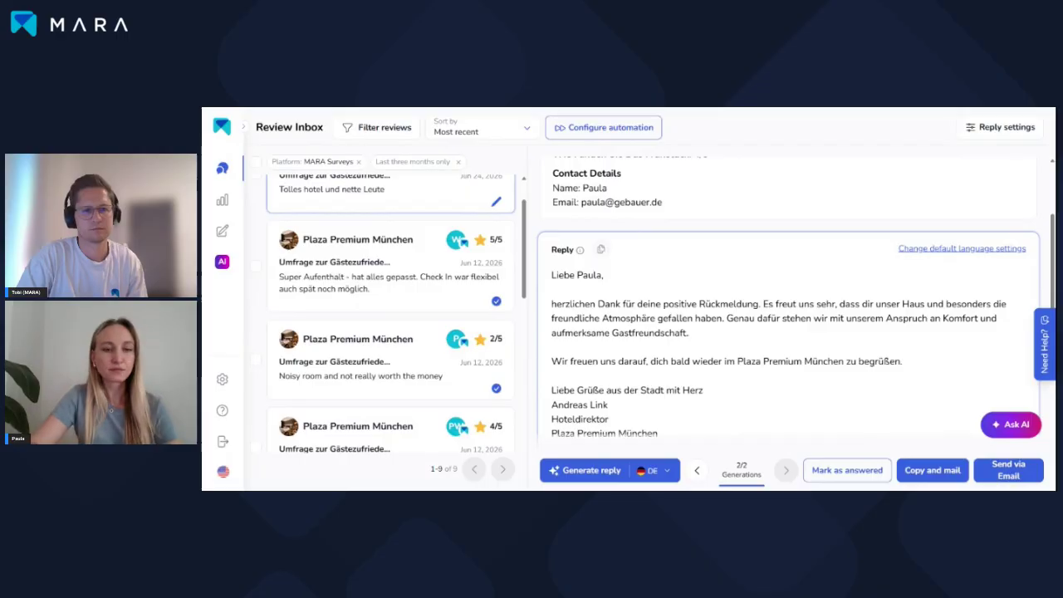
{"action": "scroll", "coordinate": [325, 305], "scroll_direction": "up", "scroll_amount": 1}
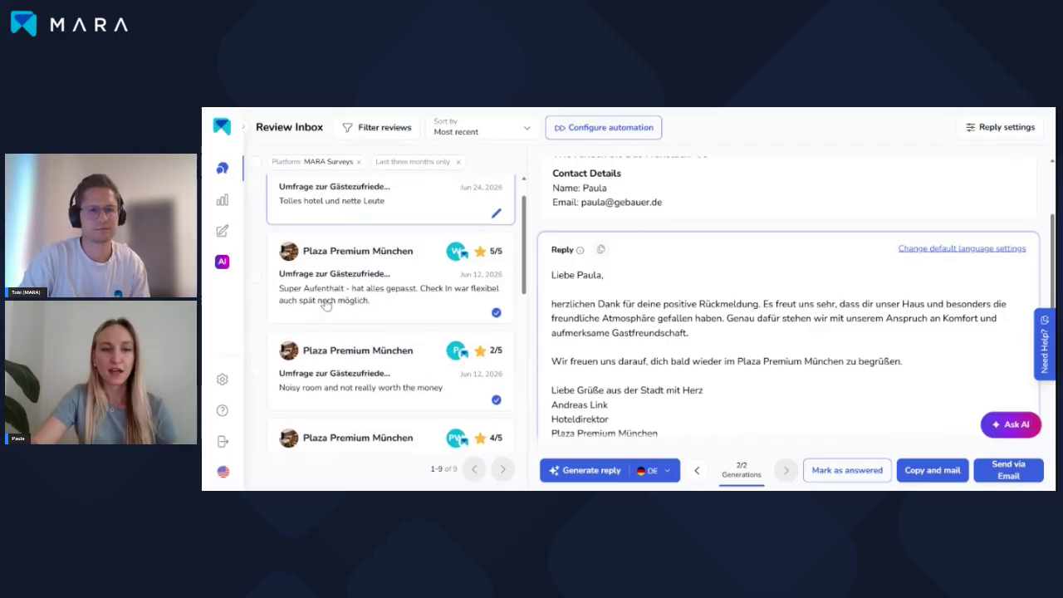
{"action": "scroll", "coordinate": [326, 305], "scroll_direction": "up", "scroll_amount": 3}
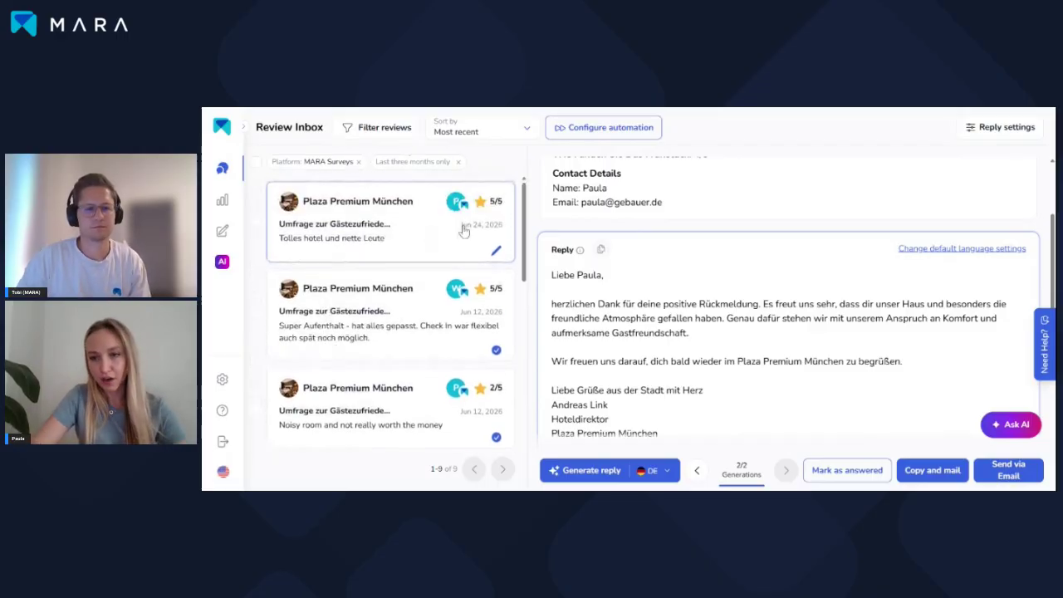
Remove the MARA Surveys platform filter, open the unanswered 5/5 Fairmont Hotel Vier Jahreszeiten review and read its drafted reply.
{"action": "left_click", "coordinate": [359, 162]}
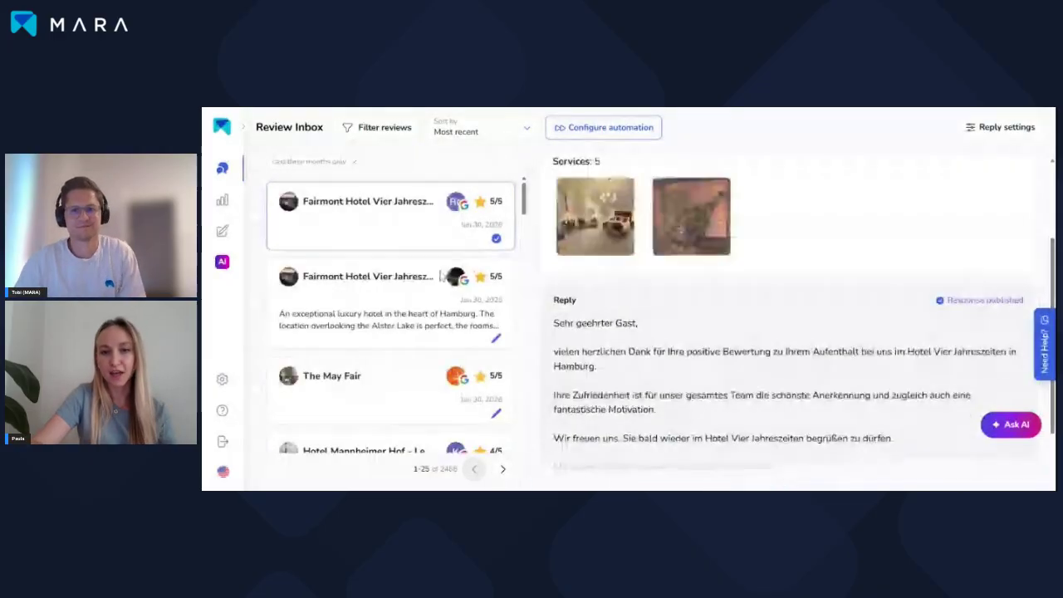
{"action": "left_click", "coordinate": [408, 311]}
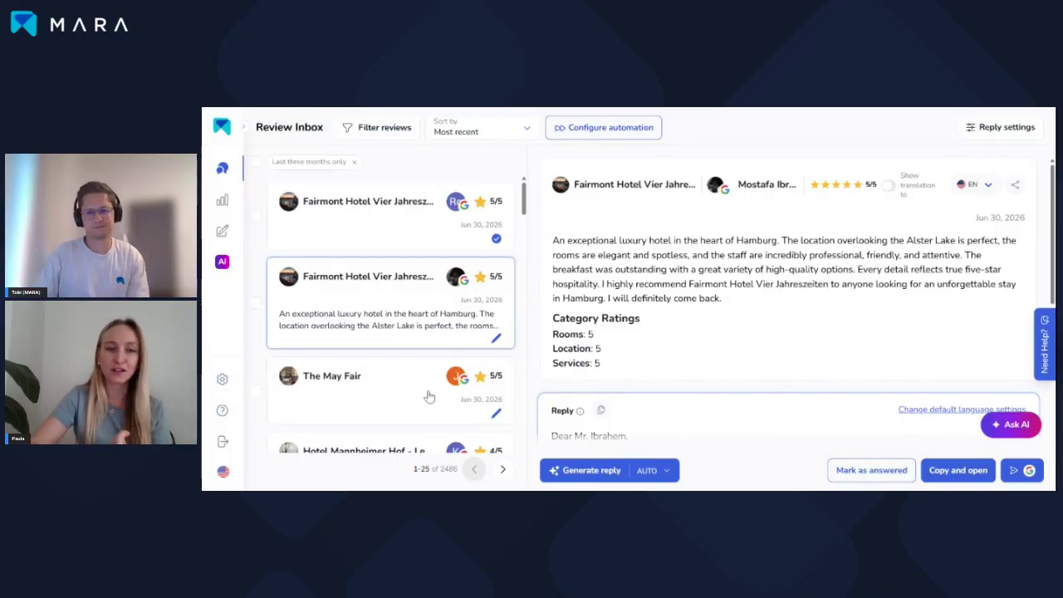
{"action": "mouse_move", "coordinate": [222, 167]}
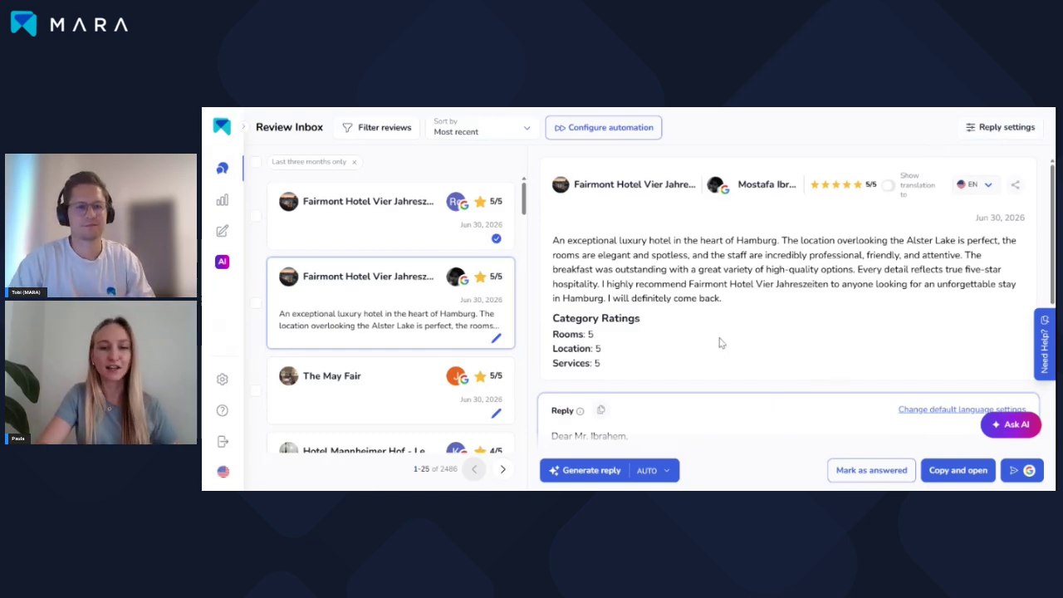
{"action": "scroll", "coordinate": [736, 345], "scroll_direction": "down", "scroll_amount": 2}
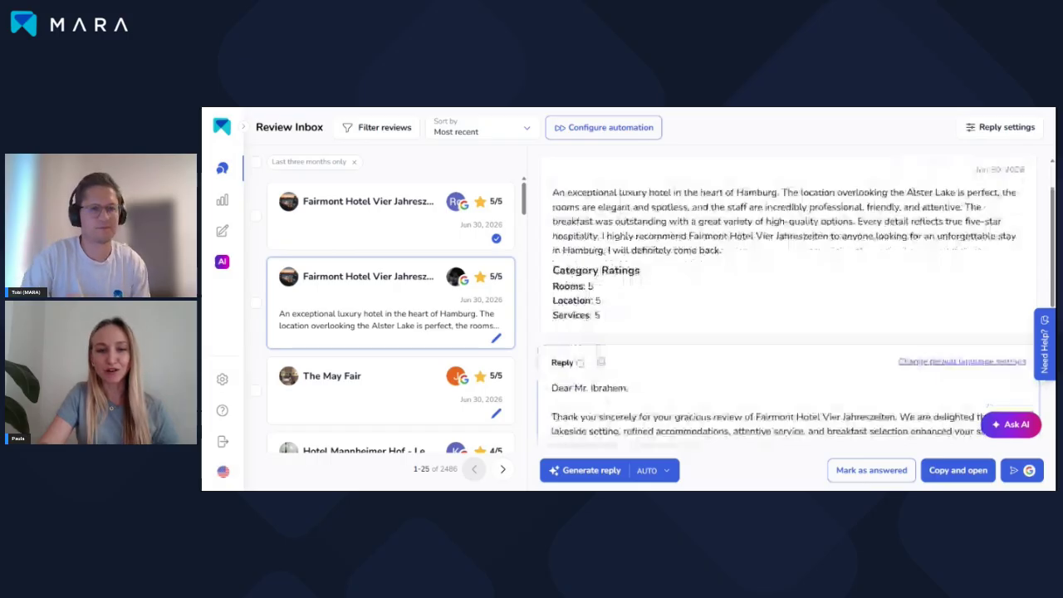
{"action": "scroll", "coordinate": [786, 305], "scroll_direction": "down", "scroll_amount": 1}
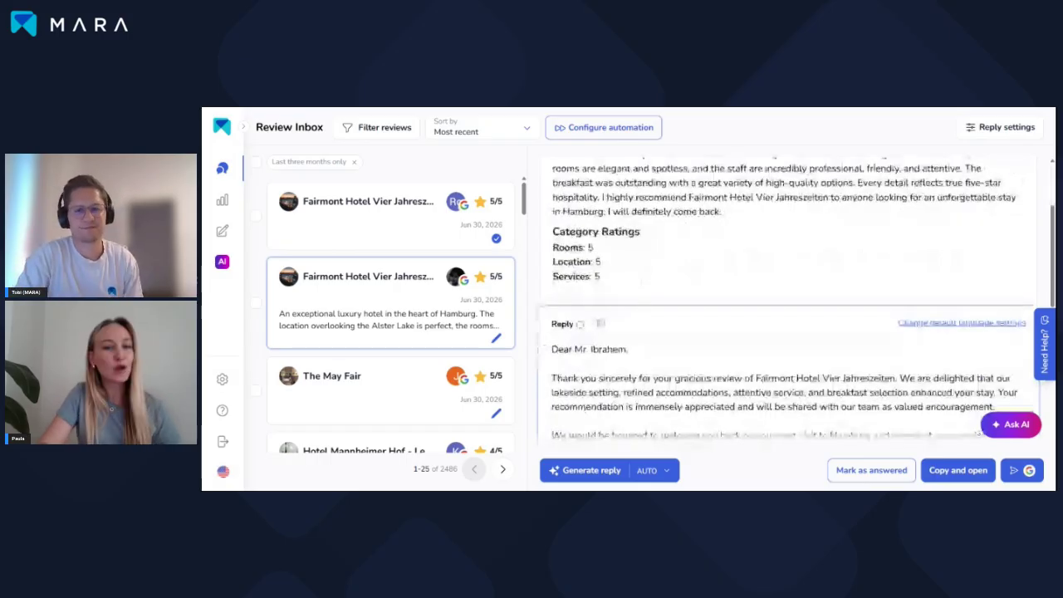
{"action": "scroll", "coordinate": [798, 301], "scroll_direction": "down", "scroll_amount": 1}
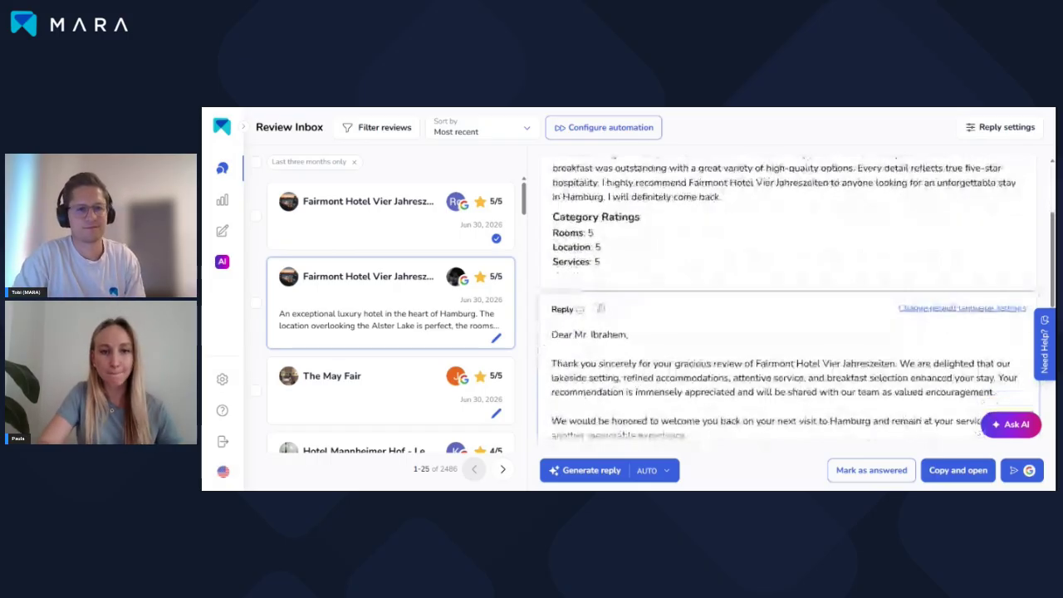